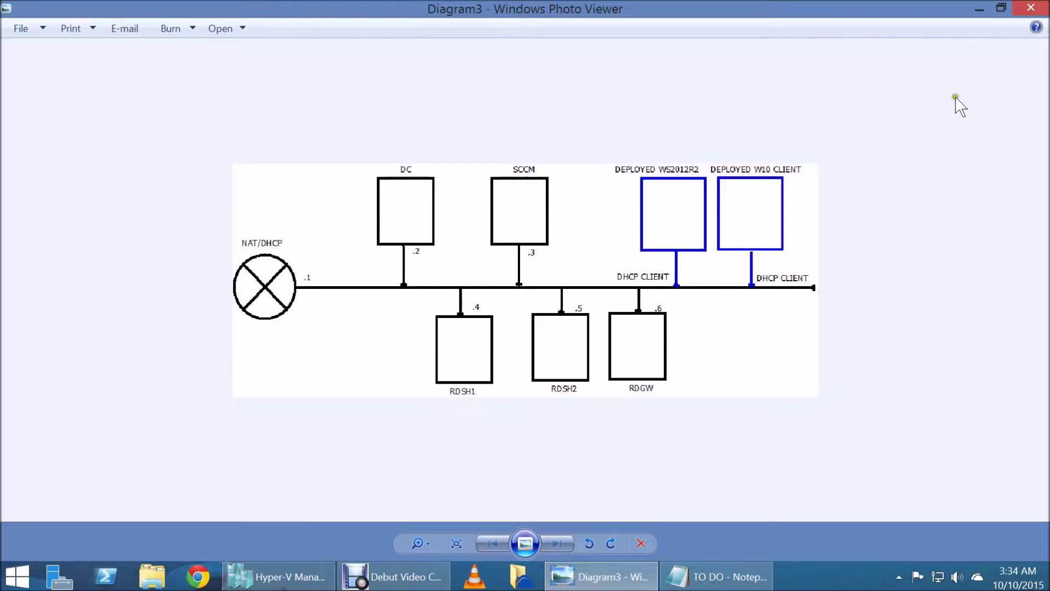
Step: Close the Diagram3 network layout in Windows Photo Viewer
left_click(1031, 9)
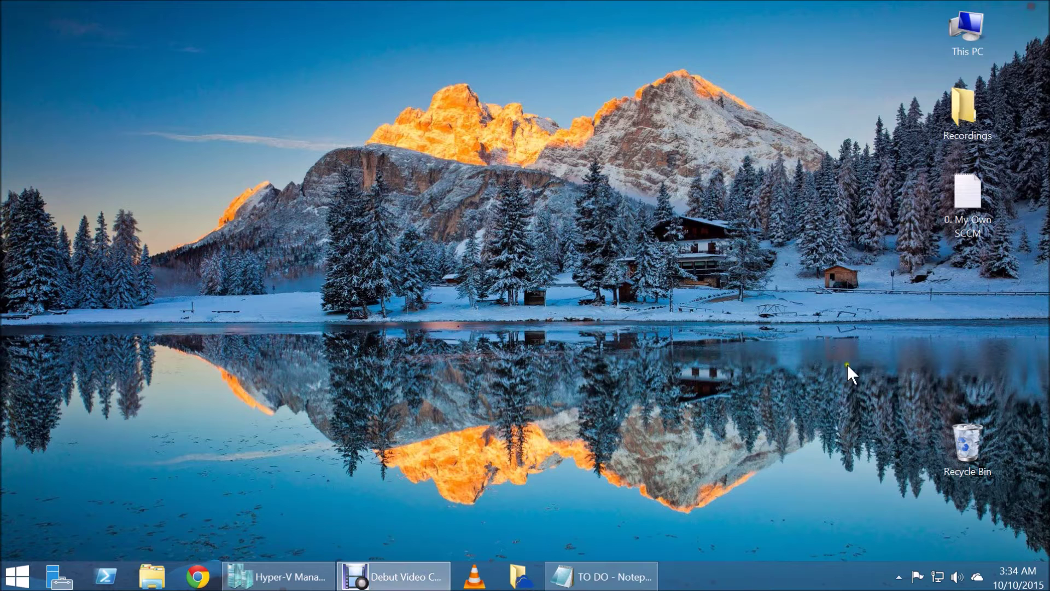
Step: Restore the TO DO Notepad file, review its tasks, then close it
left_click(647, 579)
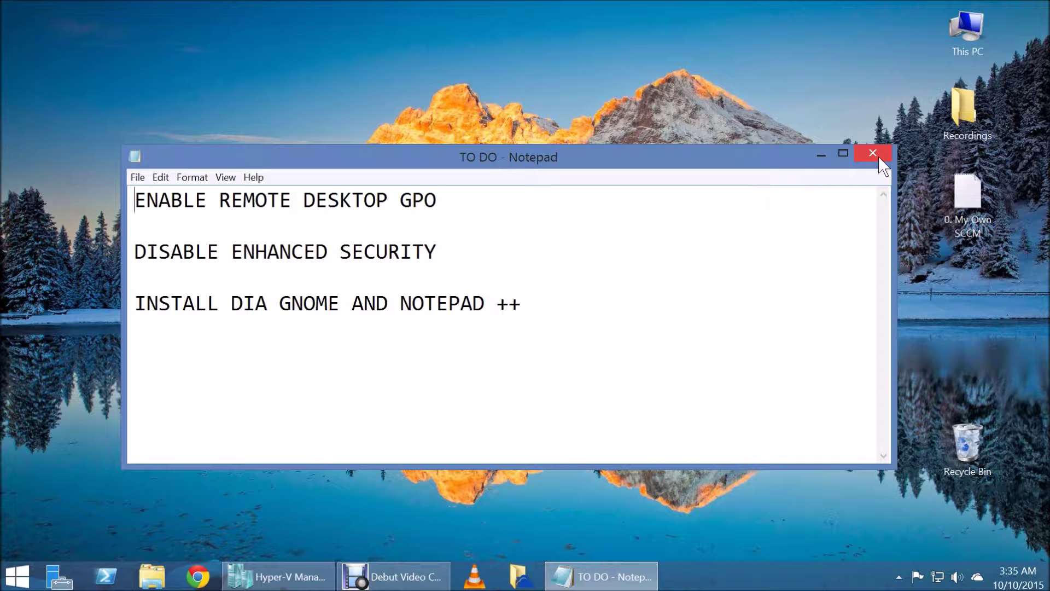
left_click(879, 156)
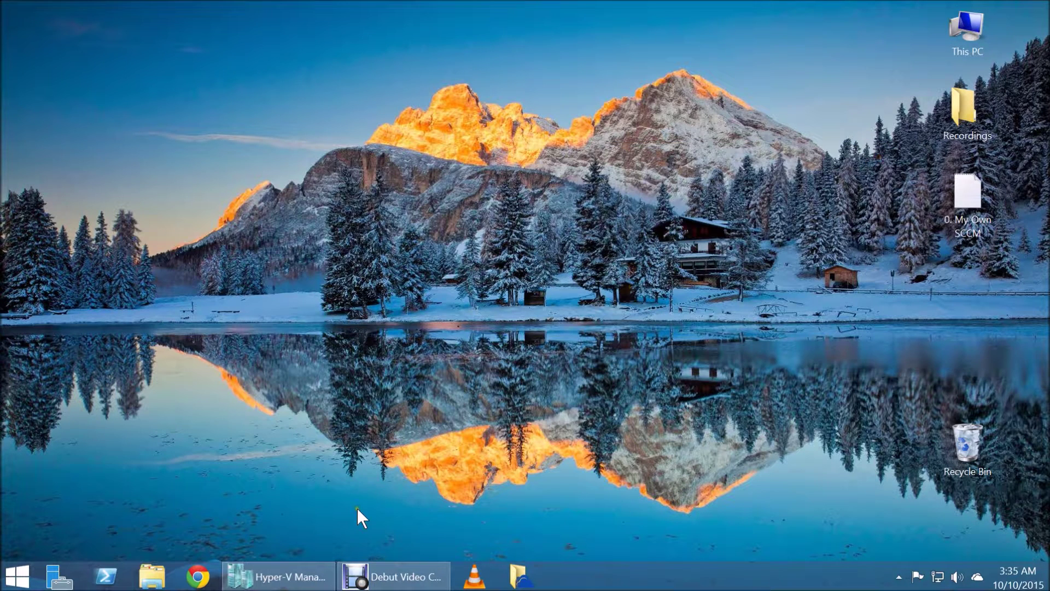
Step: Connect to the RDSH1 VM from Hyper-V Manager, maximize its console, and start Server Manager
left_click(299, 573)
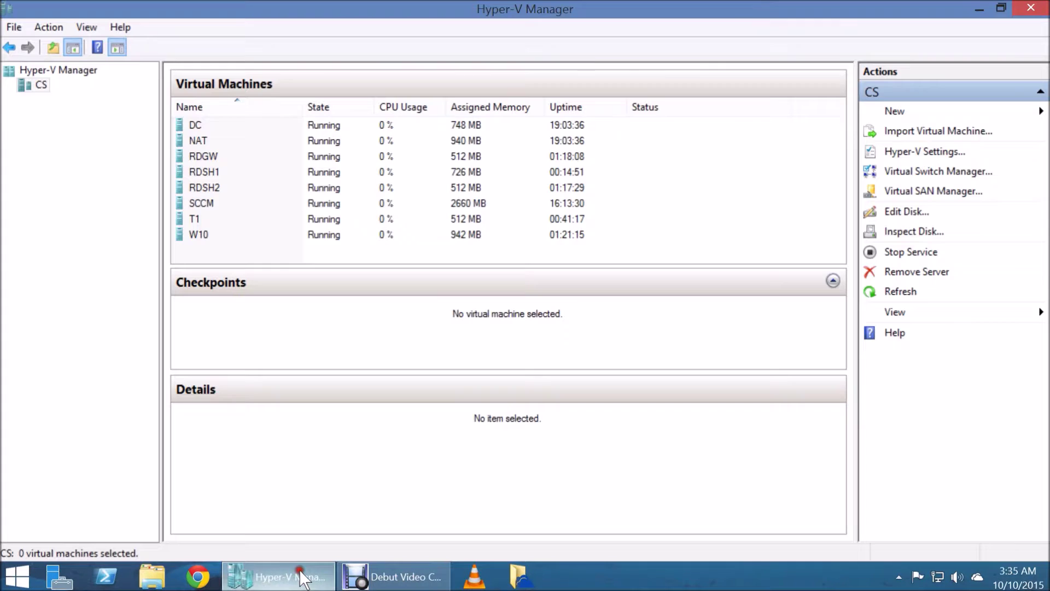
double_click(214, 172)
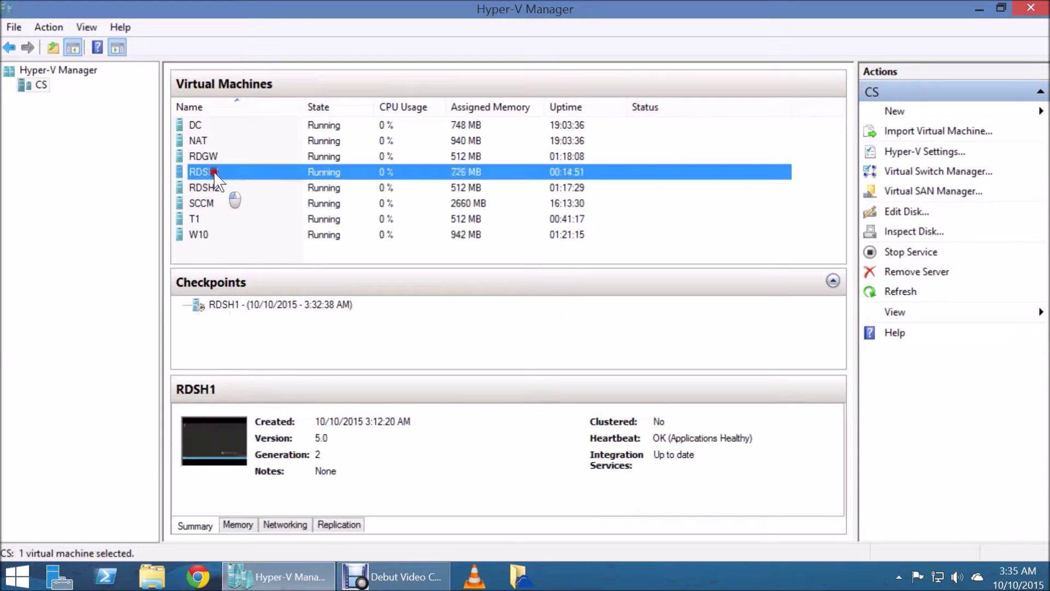
key("Return")
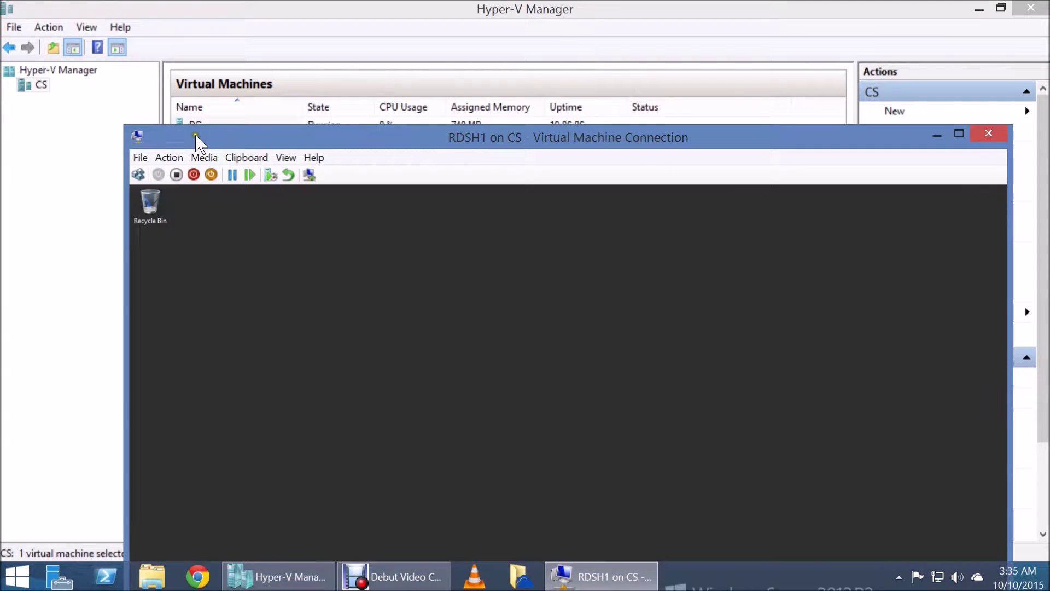
double_click(195, 135)
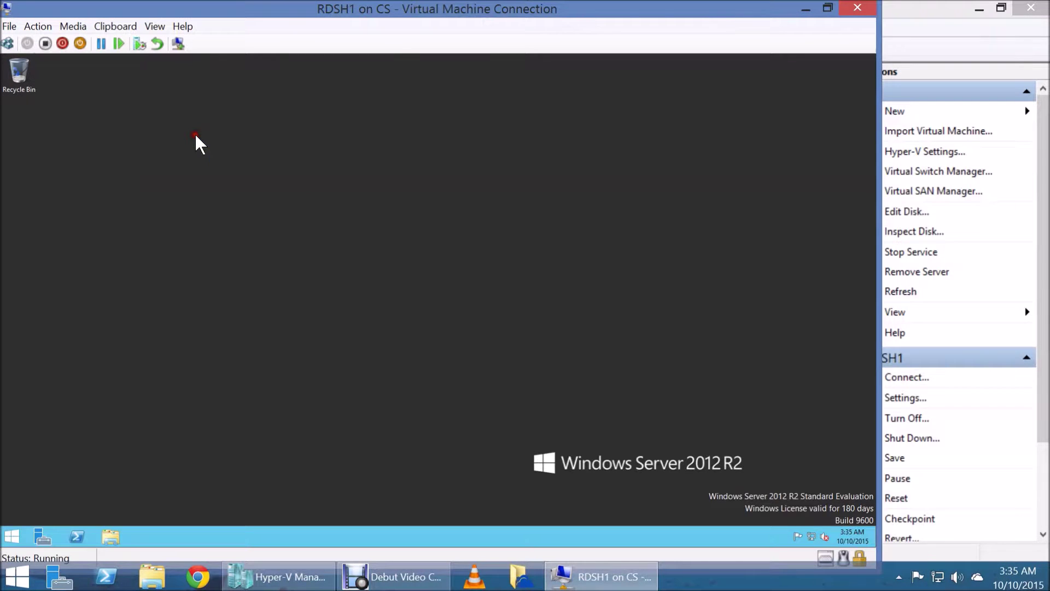
left_click(41, 536)
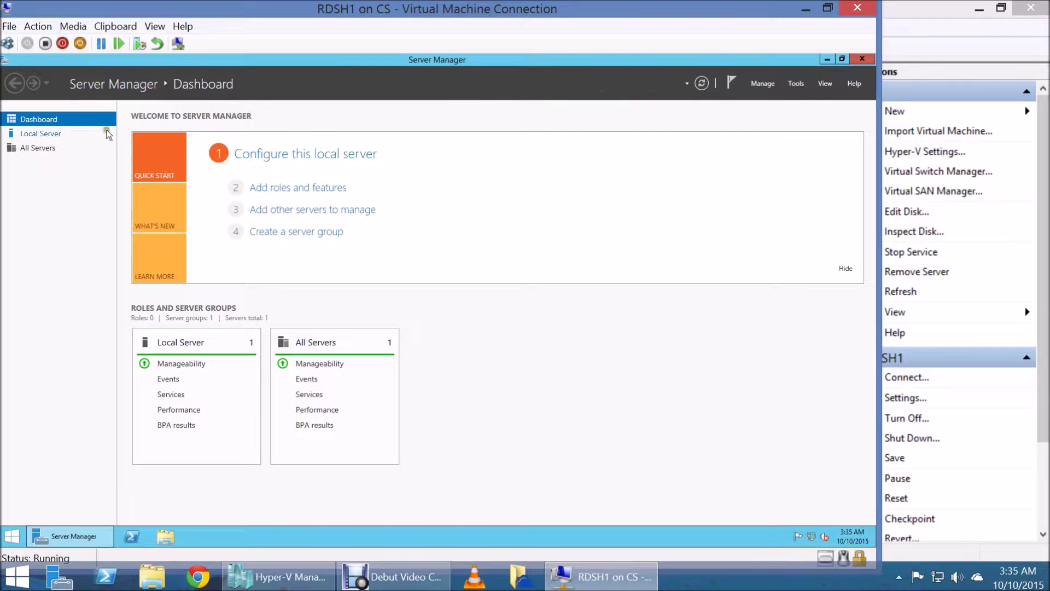
Step: From the Local Server page, search the directory for 'rd' and add RDSH2 and RDGW
left_click(48, 137)
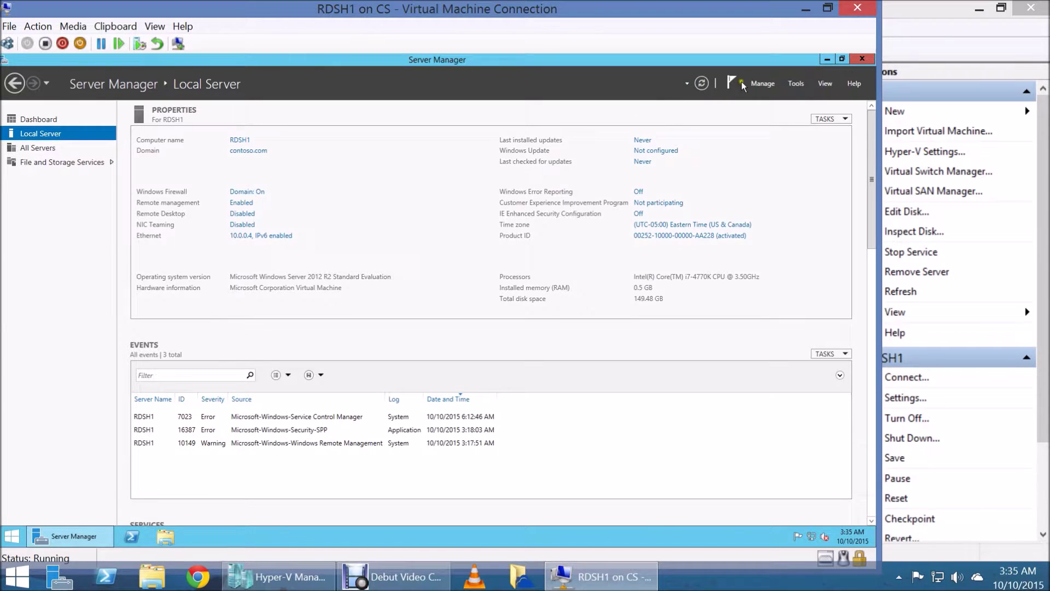
left_click(762, 84)
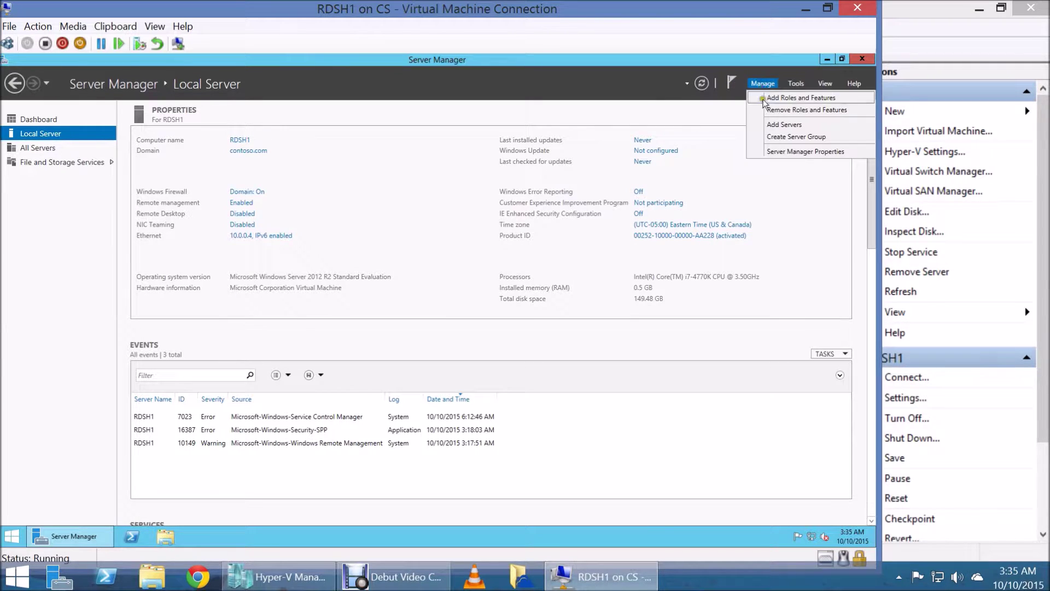
left_click(770, 126)
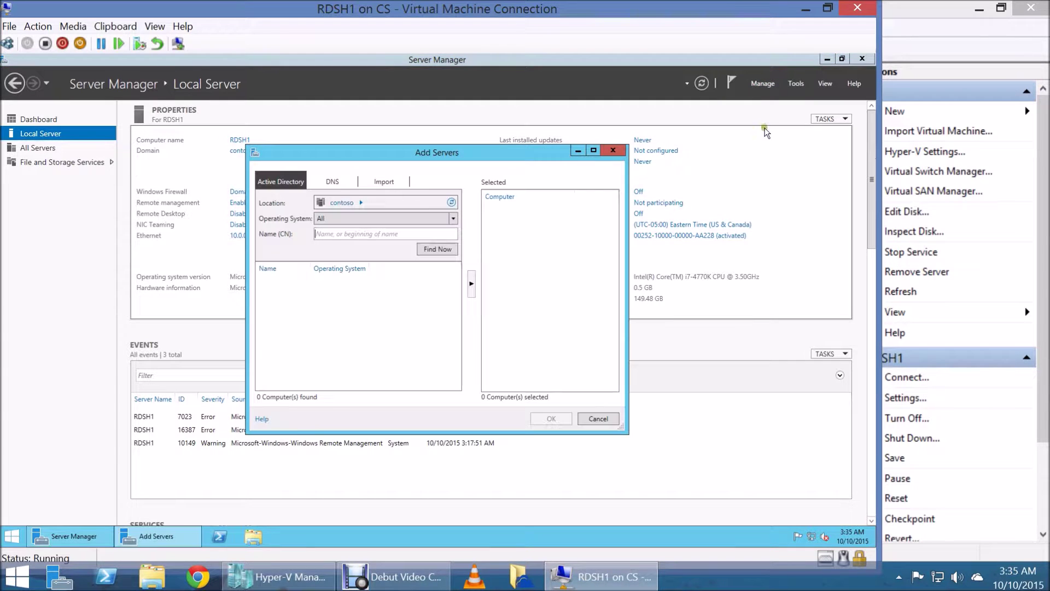
type("rd")
left_click(438, 249)
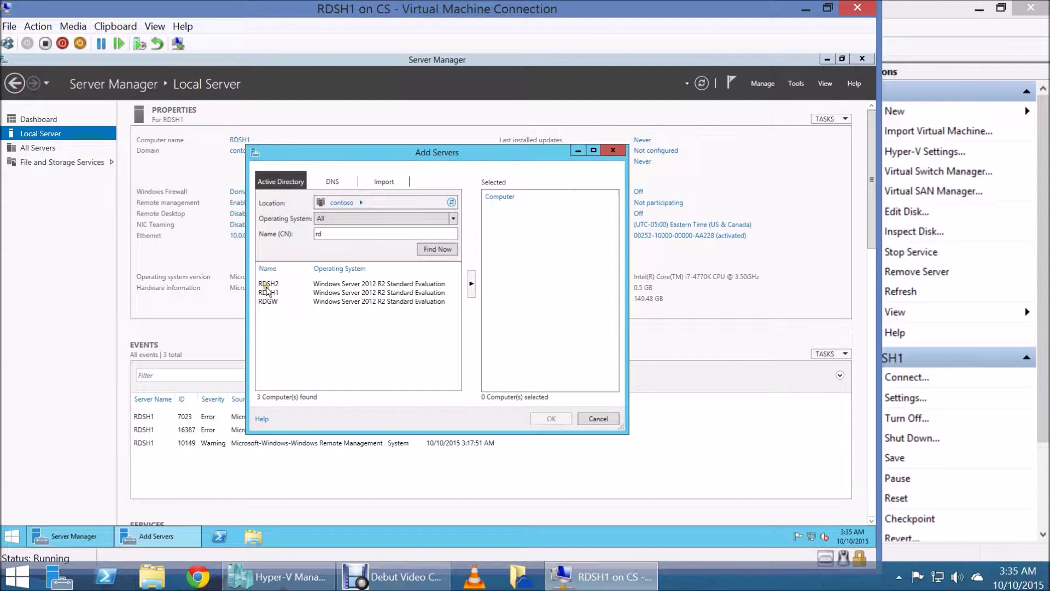
left_click(267, 284)
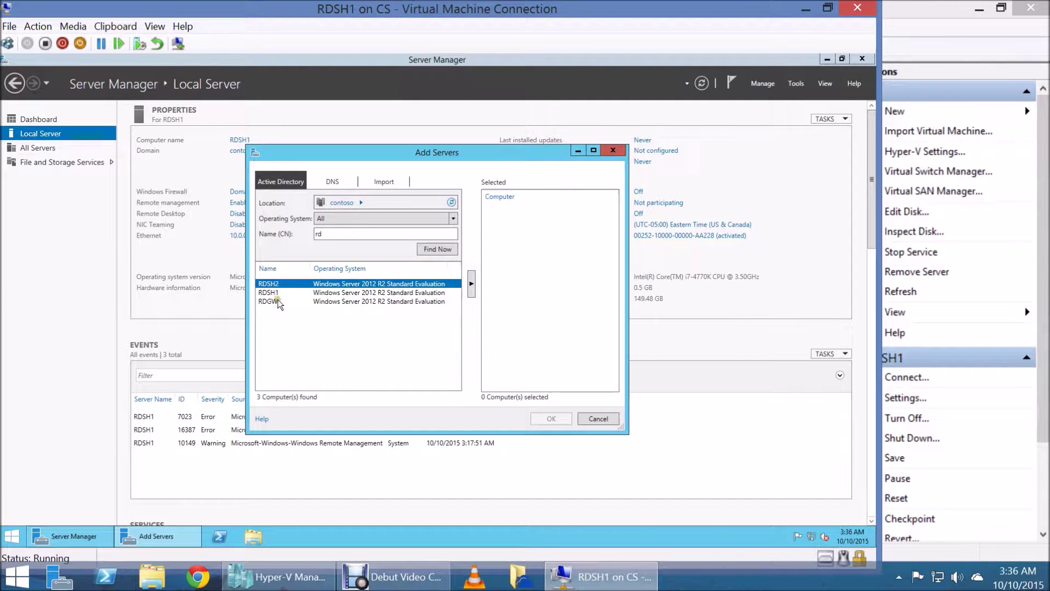
left_click(296, 301, "ctrl")
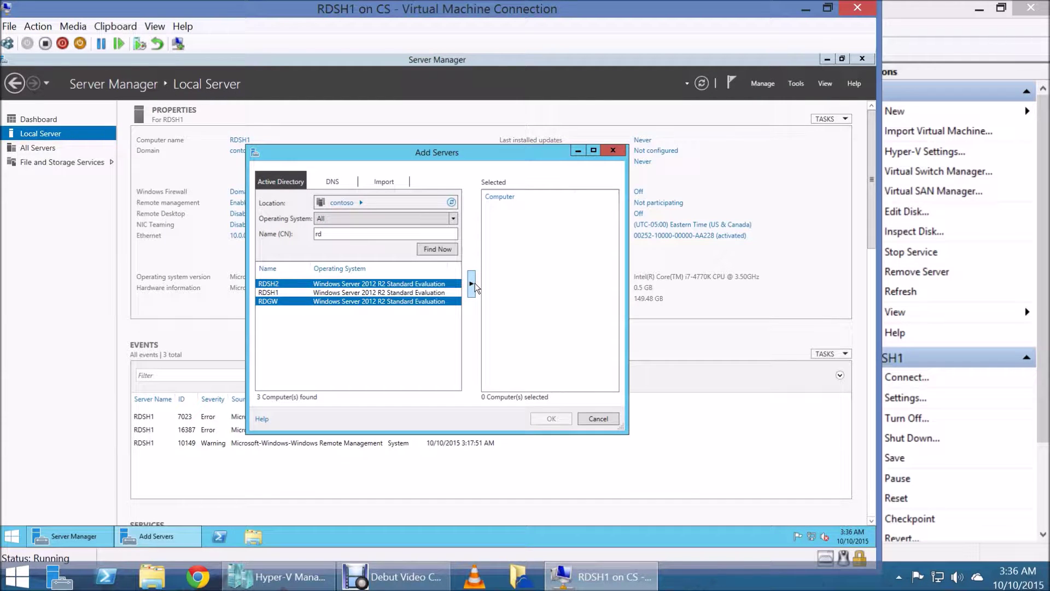
left_click(471, 283)
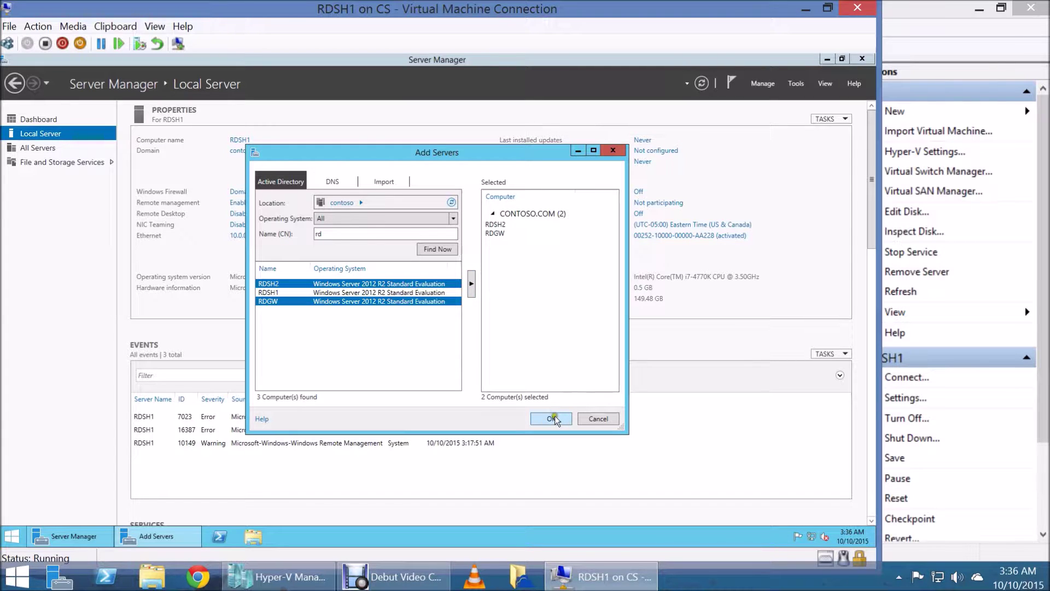
left_click(553, 416)
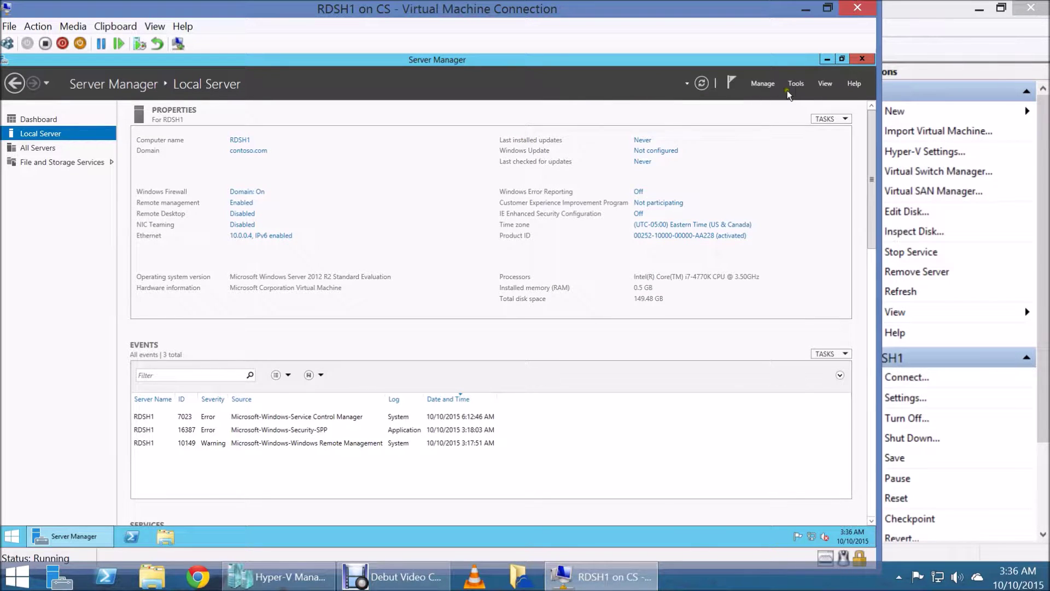
left_click(763, 83)
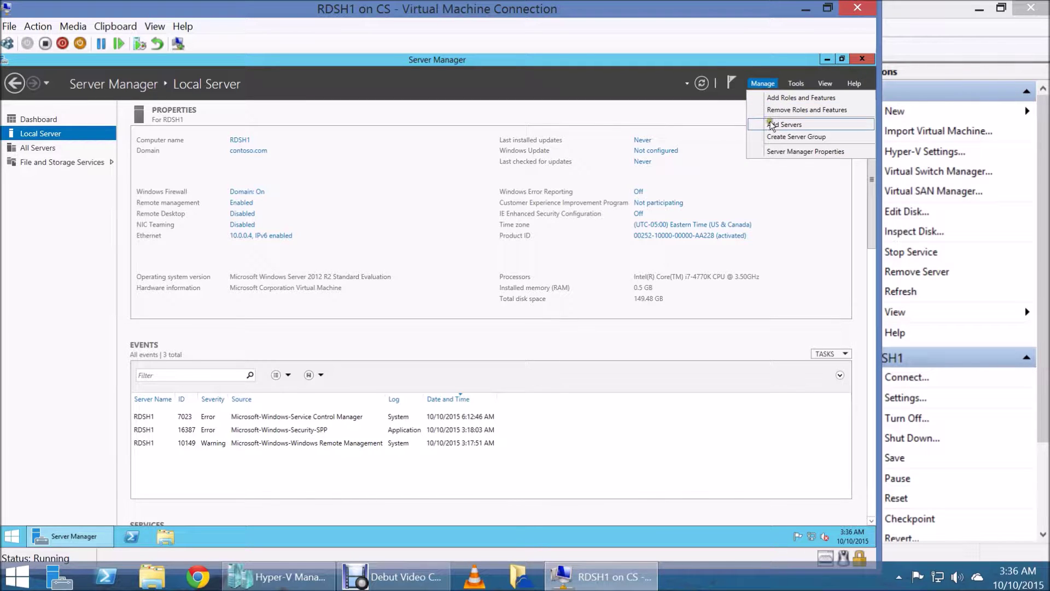
Step: In the Add Roles and Features Wizard, choose a Remote Desktop Services installation with Standard deployment
left_click(794, 98)
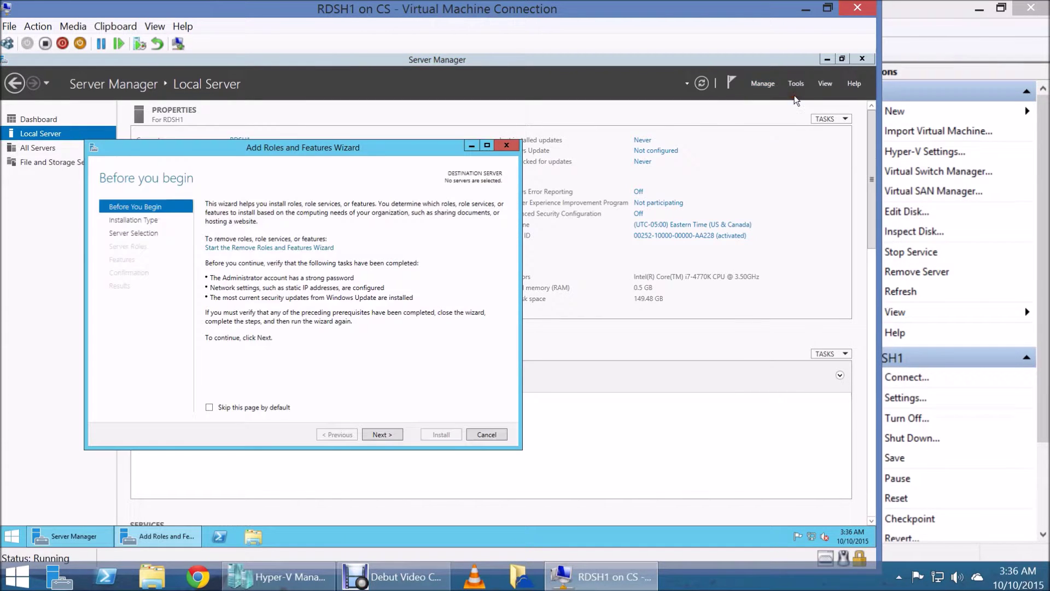
left_click(382, 435)
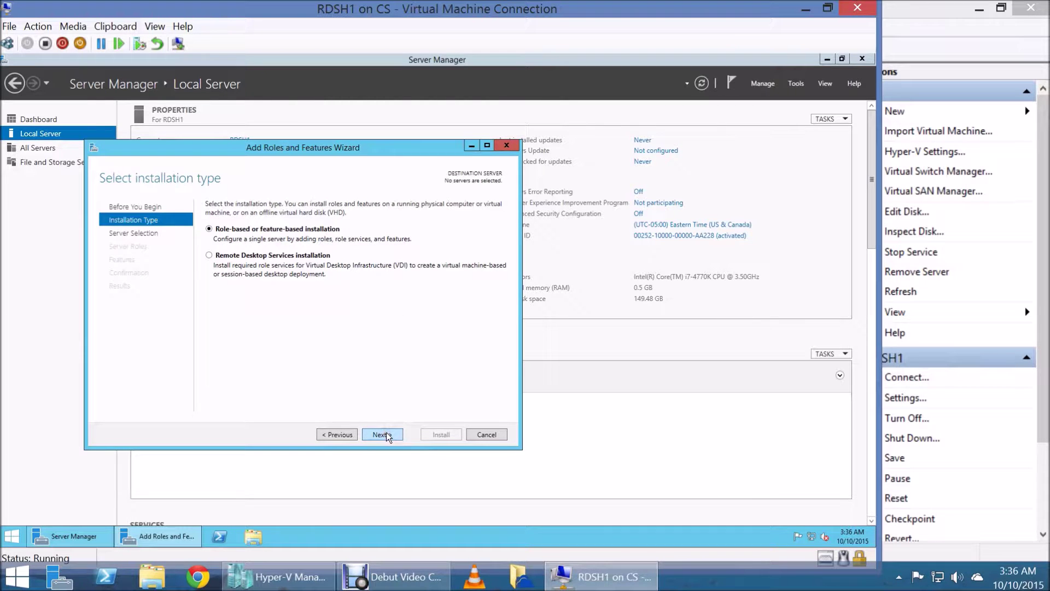
left_click(262, 256)
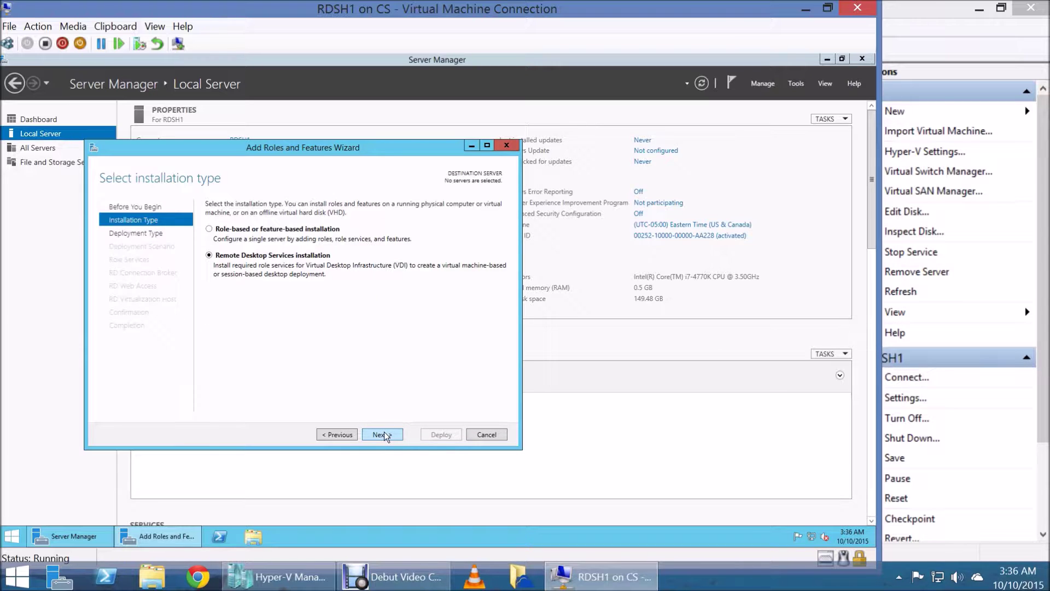
left_click(383, 434)
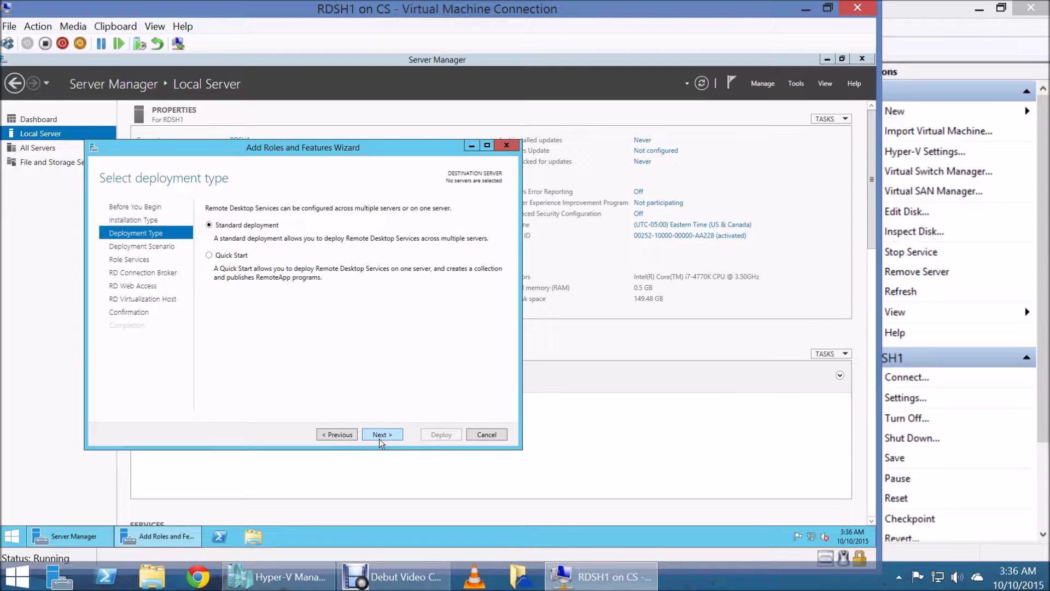
left_click(381, 437)
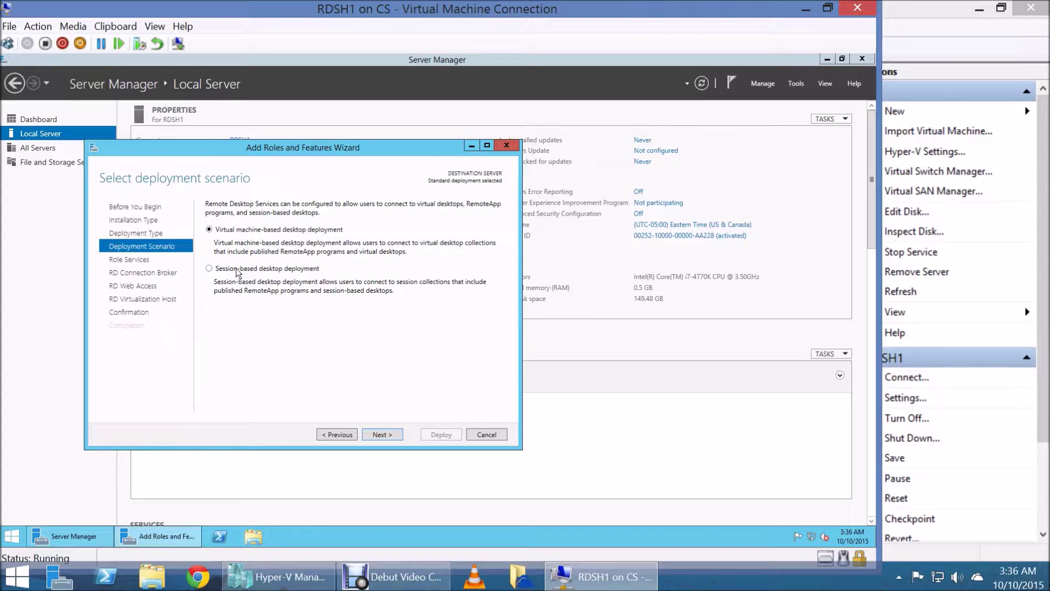
Step: Select Session-based desktop deployment and advance to Review role services
left_click(236, 269)
left_click(401, 433)
left_click(379, 437)
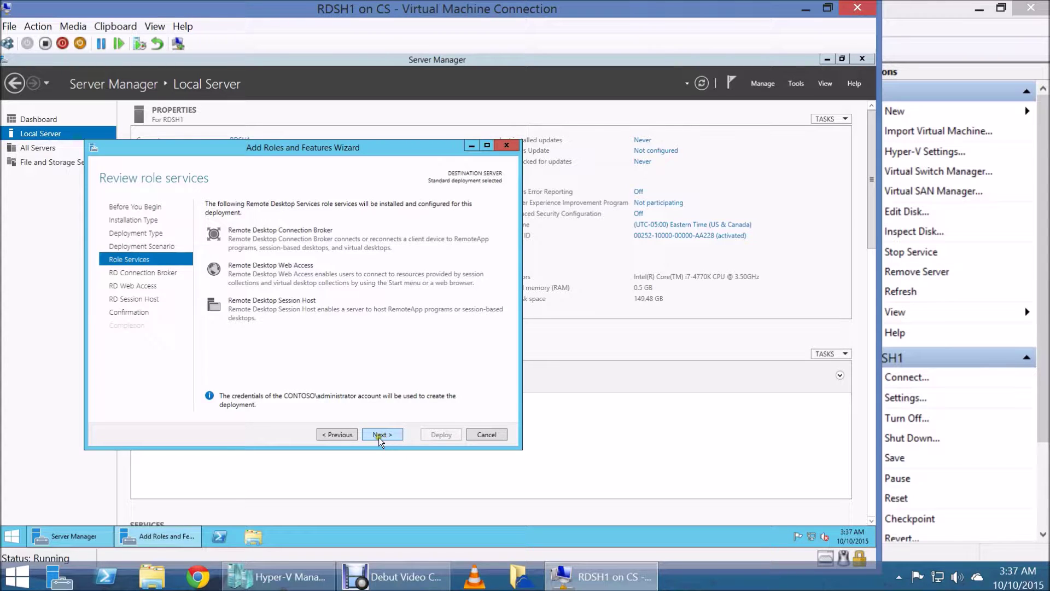
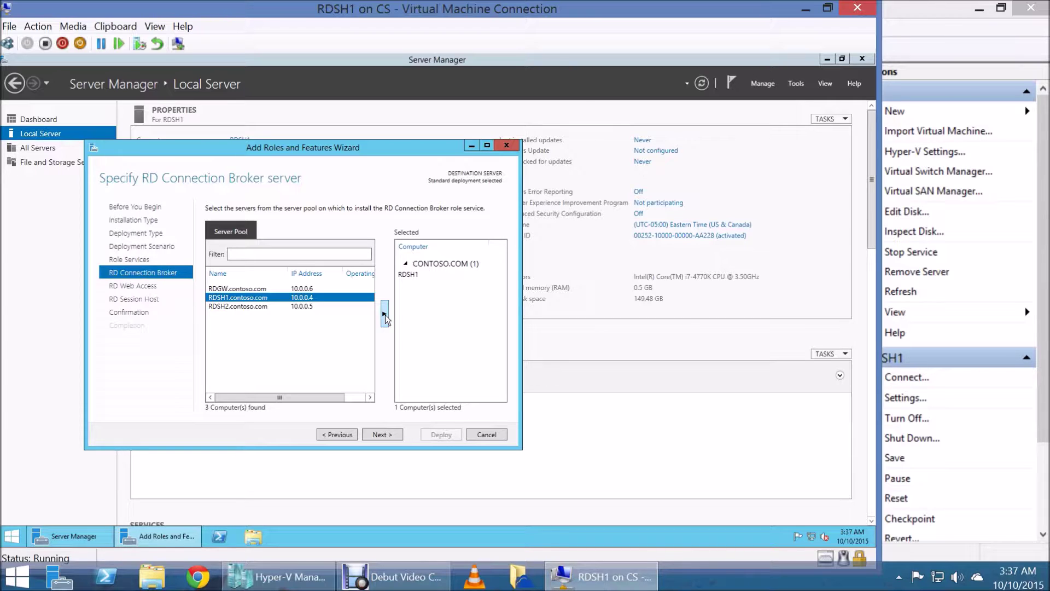
Step: Put the RD Web Access role on the connection broker server RDSH1 and continue to the Session Host page
left_click(373, 407)
left_click(379, 435)
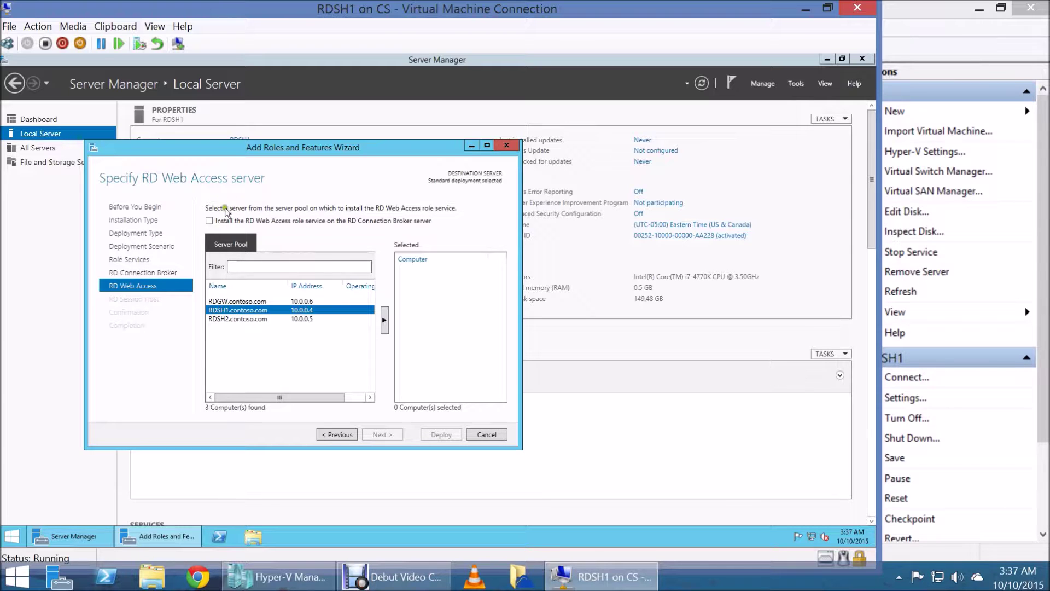
left_click(210, 220)
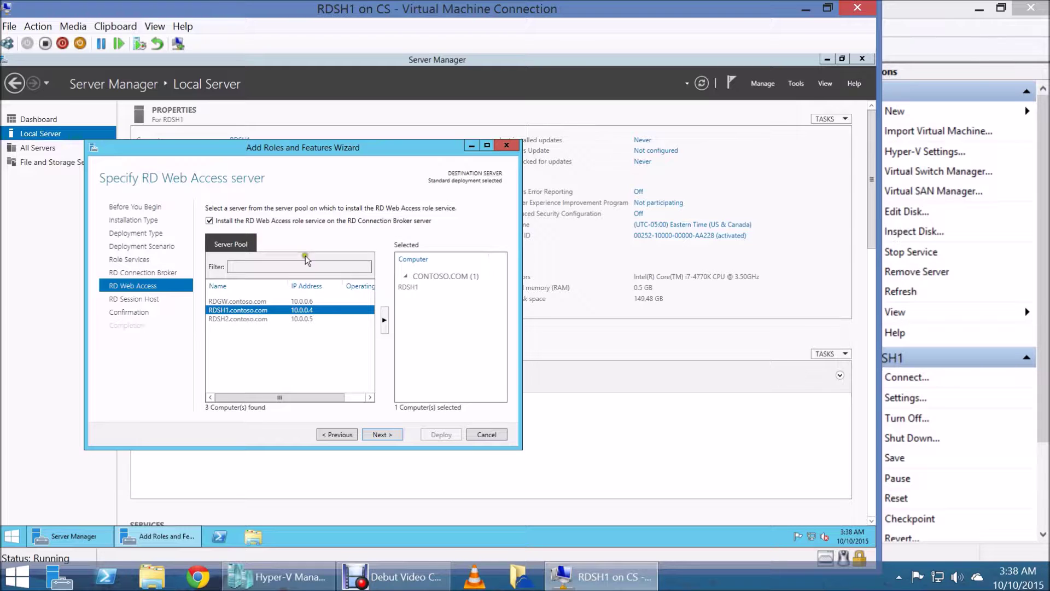
left_click(388, 433)
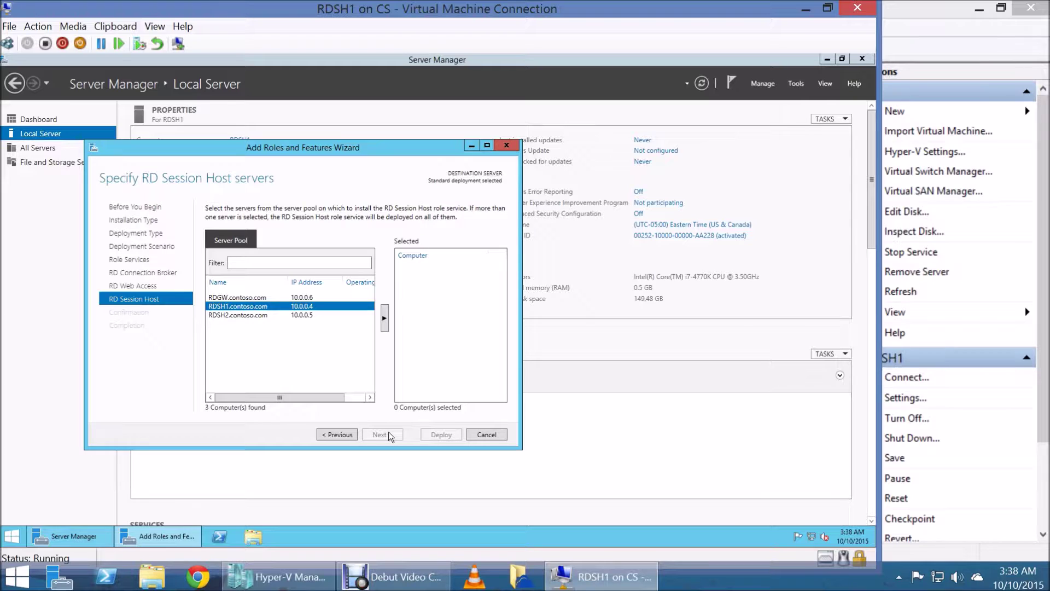
Step: Add RDSH1 and RDSH2 as RD Session Hosts, allow automatic restart, and deploy
left_click(250, 315, "ctrl")
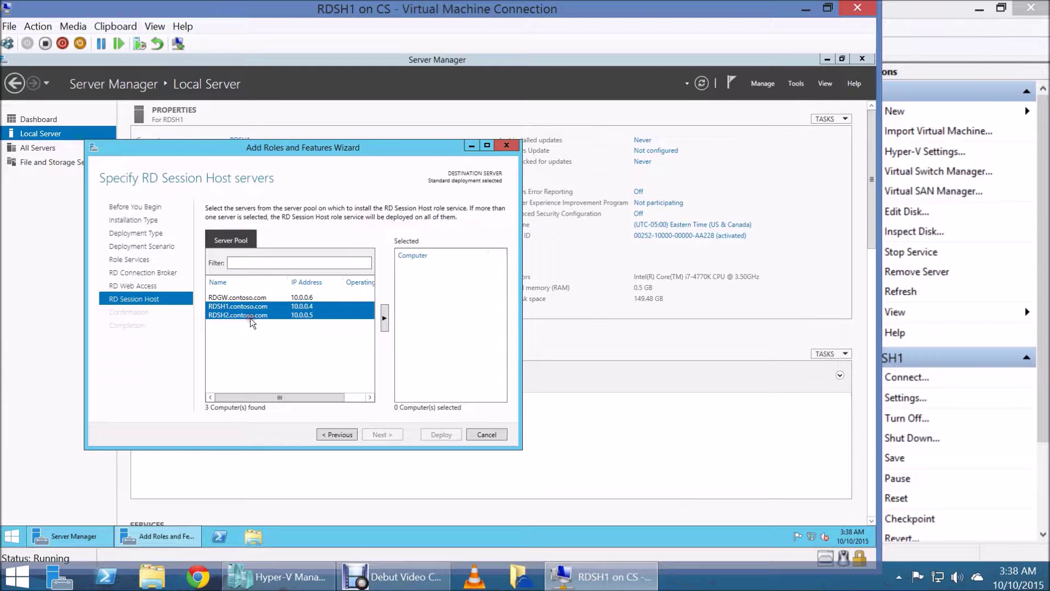
left_click(384, 321)
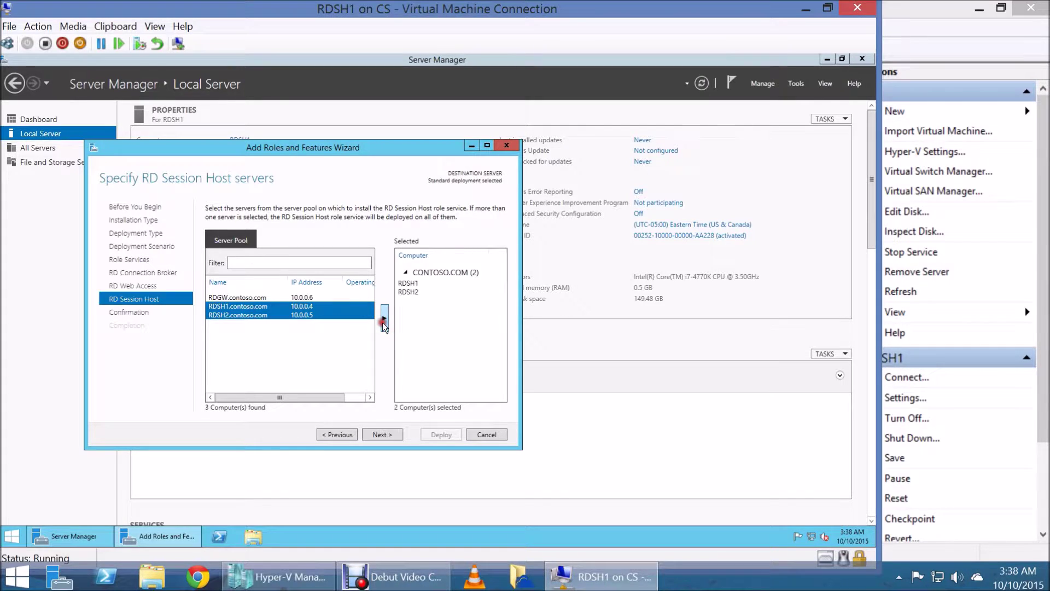
left_click(381, 435)
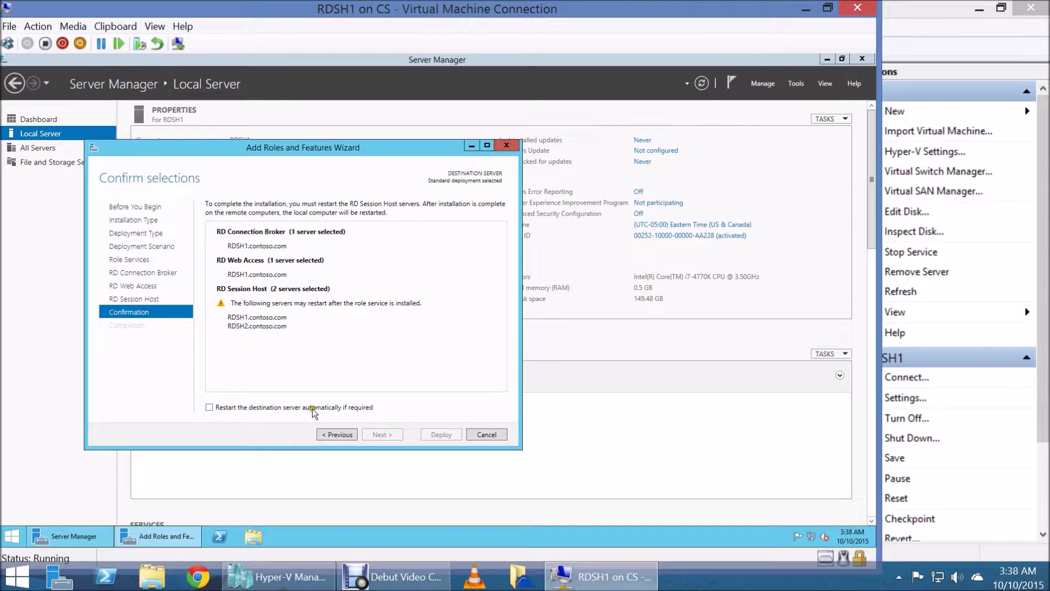
left_click(313, 408)
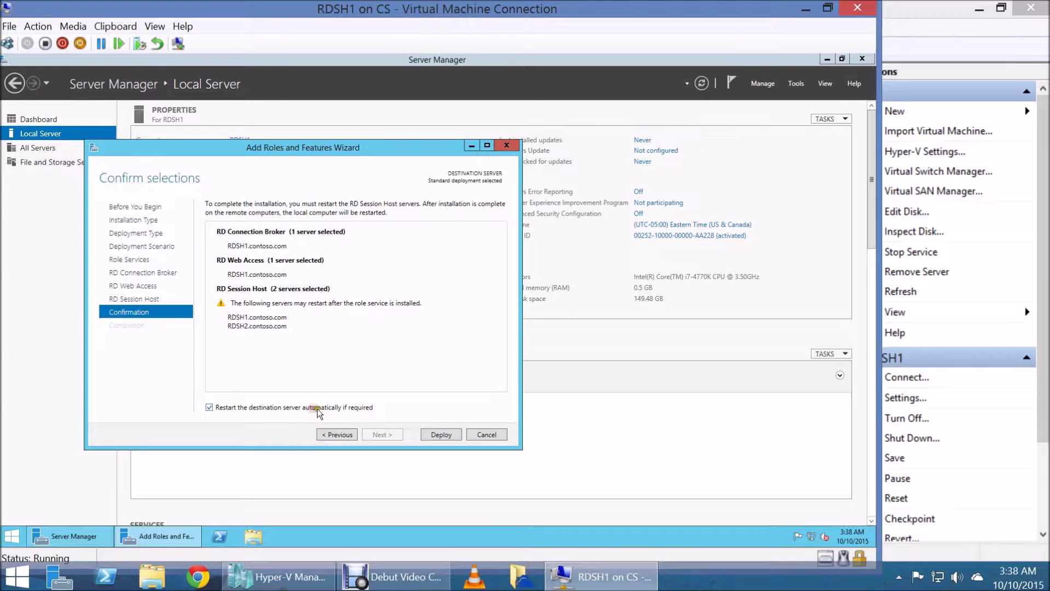
left_click(445, 437)
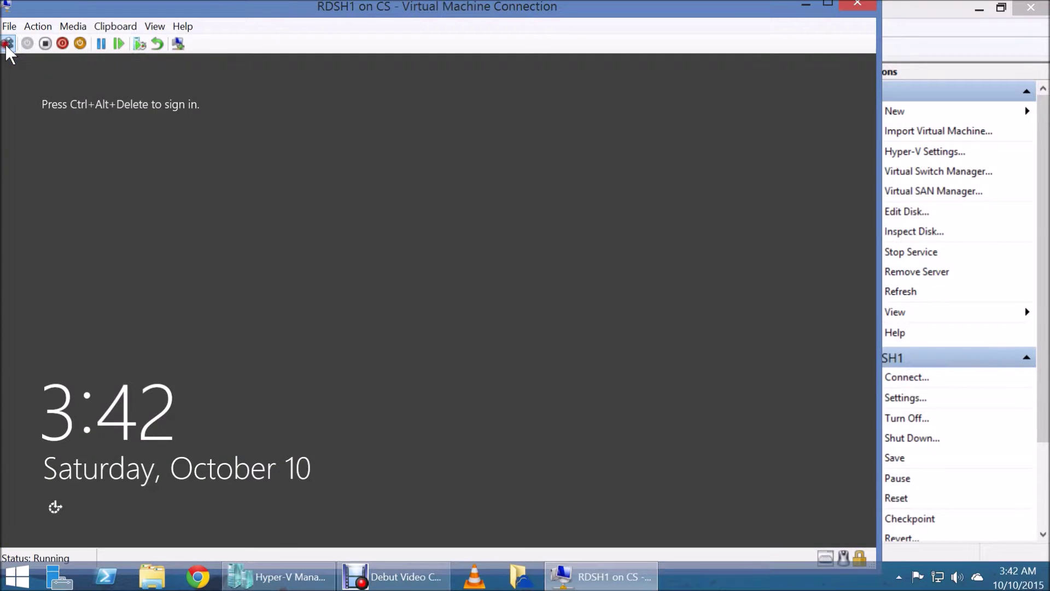
Step: Sign in to the RDSH1 virtual machine with the domain administrator account and its password
left_click(6, 43)
type("contoso\\administrator")
key("Tab")
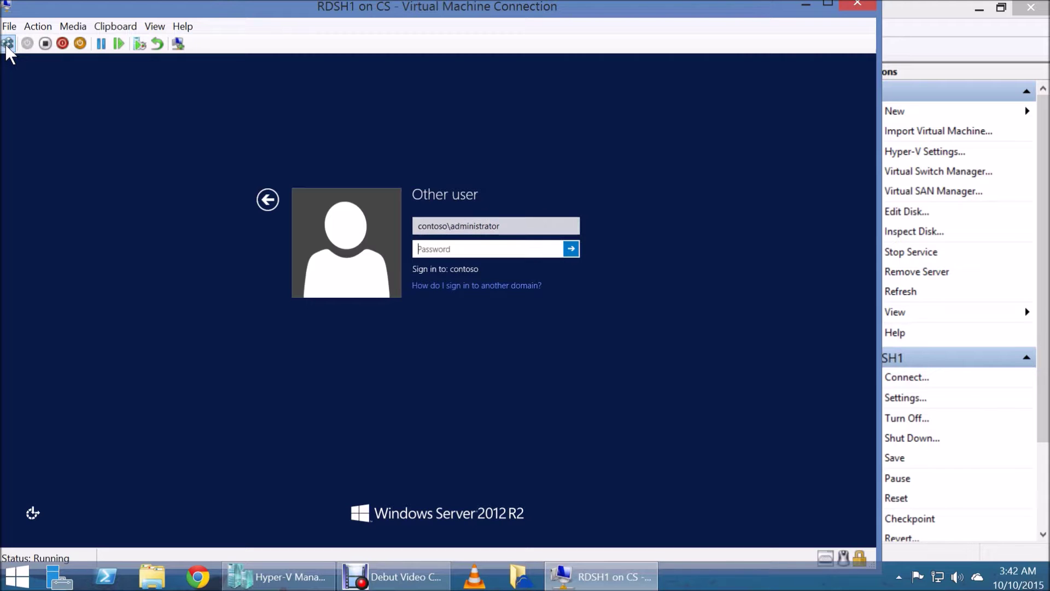
key("Return")
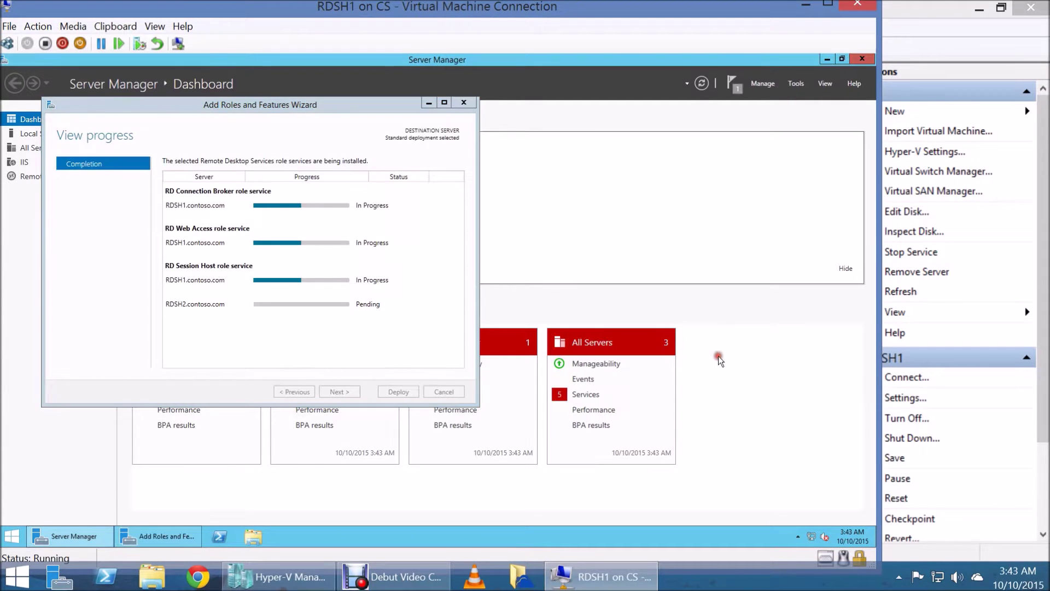
Step: Bring the role installation progress window forward to watch the RD services install
left_click(355, 278)
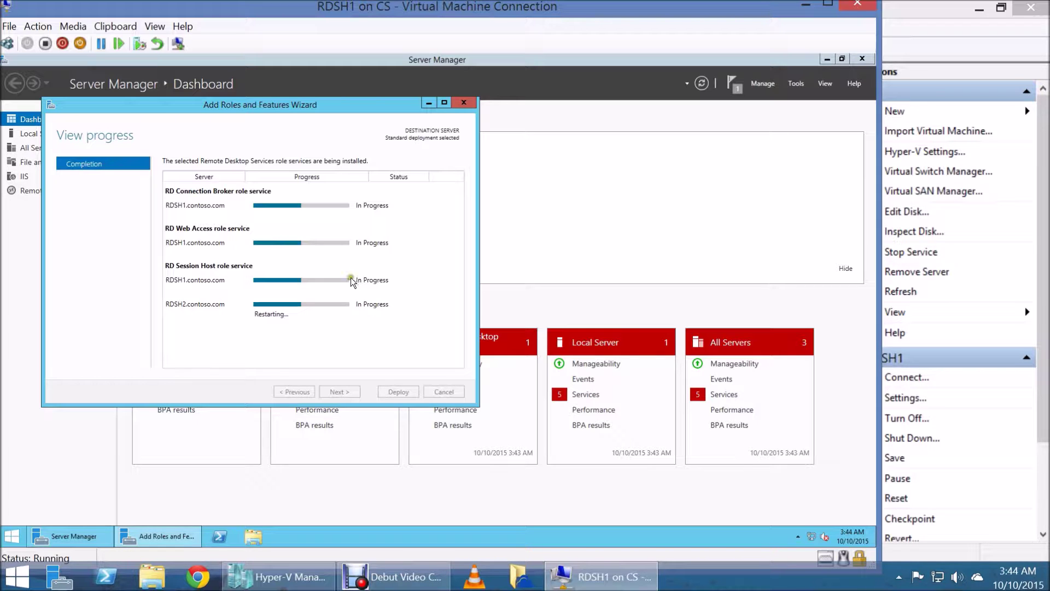
Step: Connect to the RDSH2 virtual machine in a maximized console, then return to RDSH1's console
left_click(284, 582)
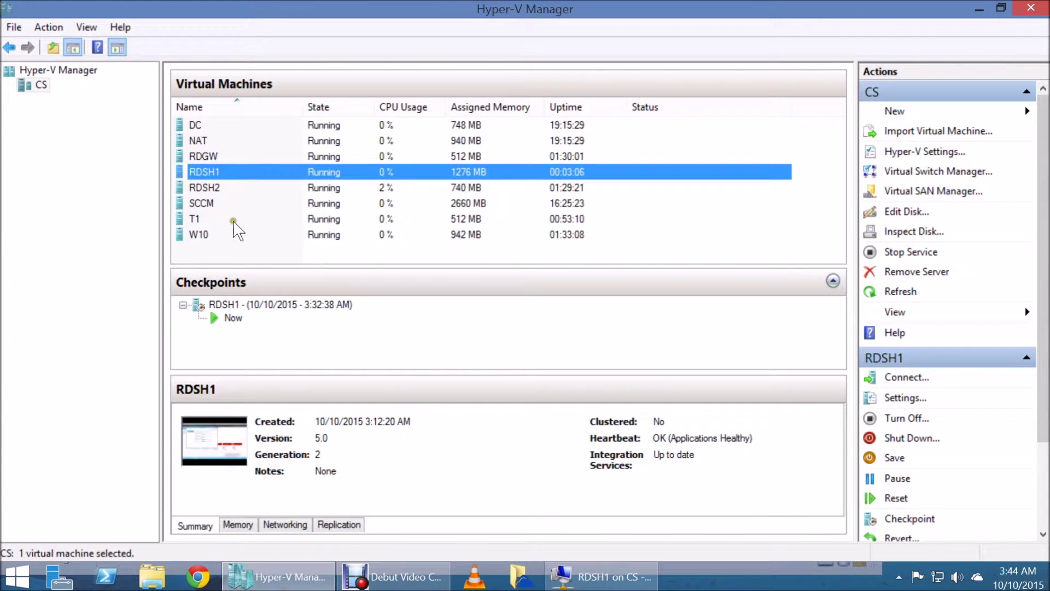
left_click(213, 187)
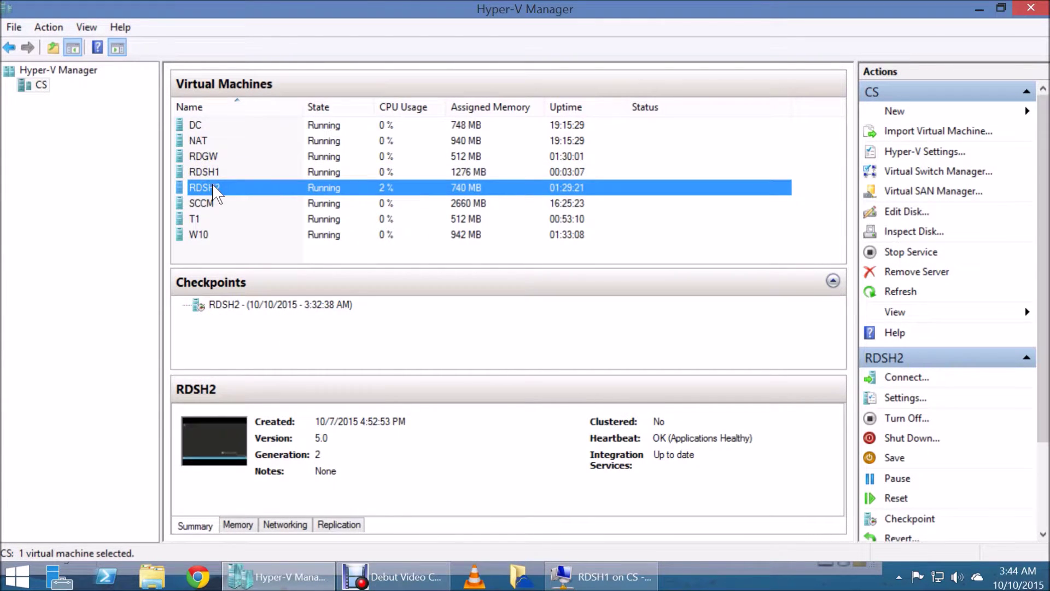
double_click(213, 188)
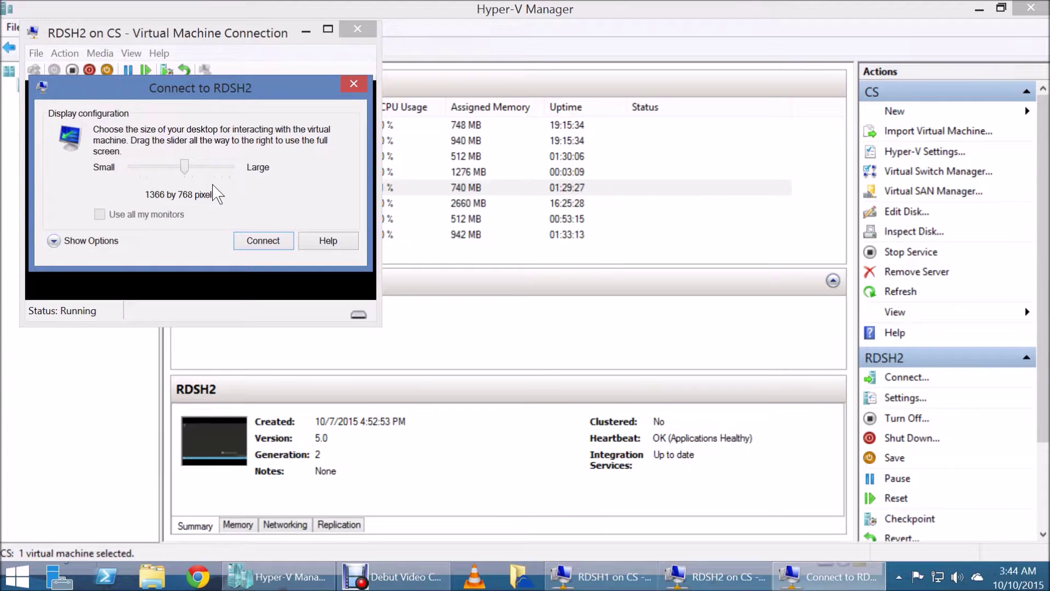
key("Return")
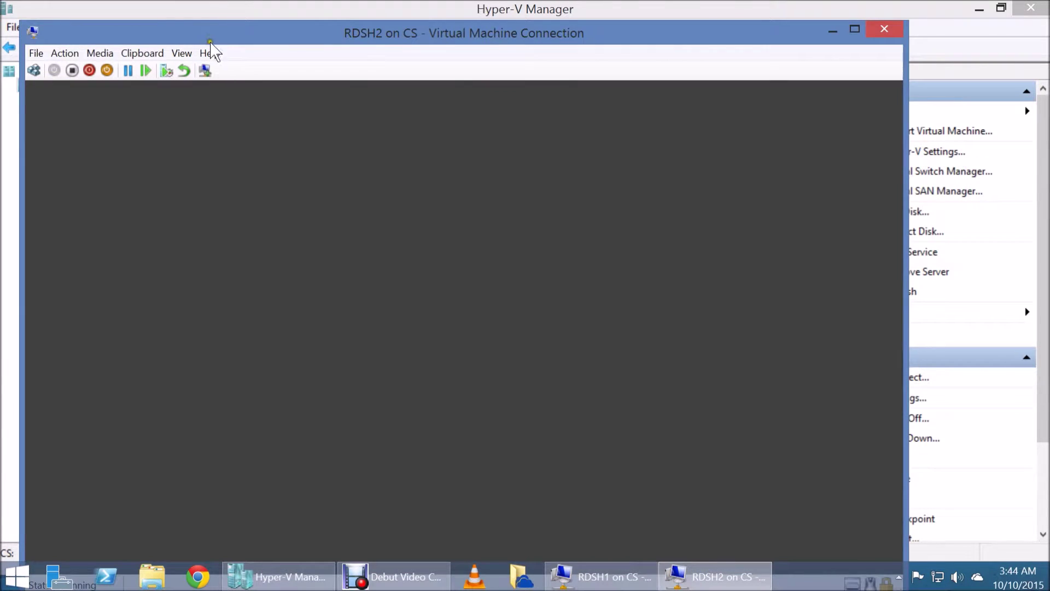
double_click(211, 42)
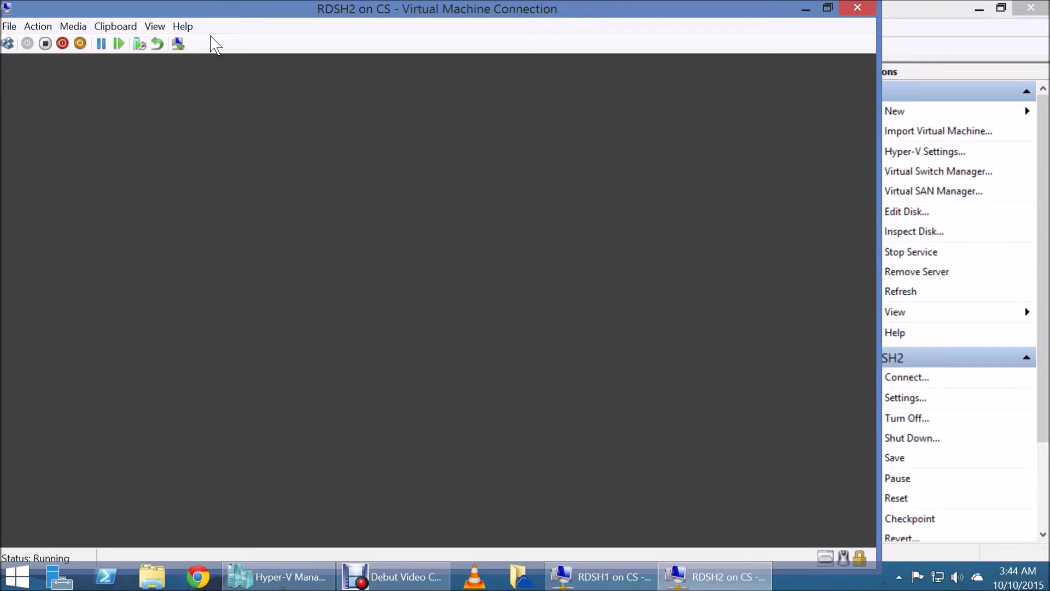
left_click(602, 583)
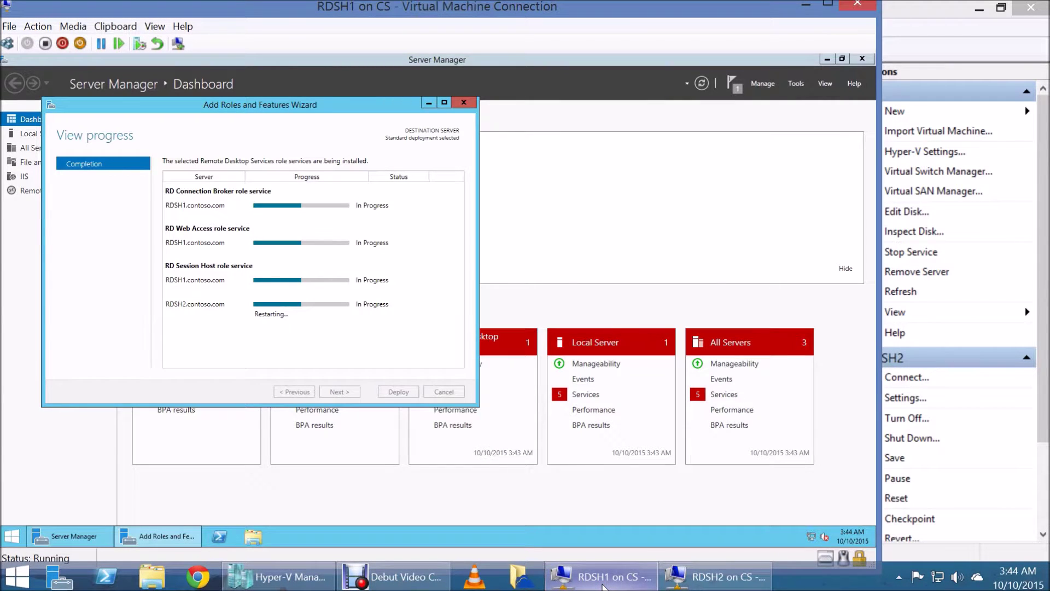
Step: Check RDSH2's restarting console, return to RDSH1's progress, and pick the RDSH2 thumbnail
left_click(699, 582)
left_click(634, 583)
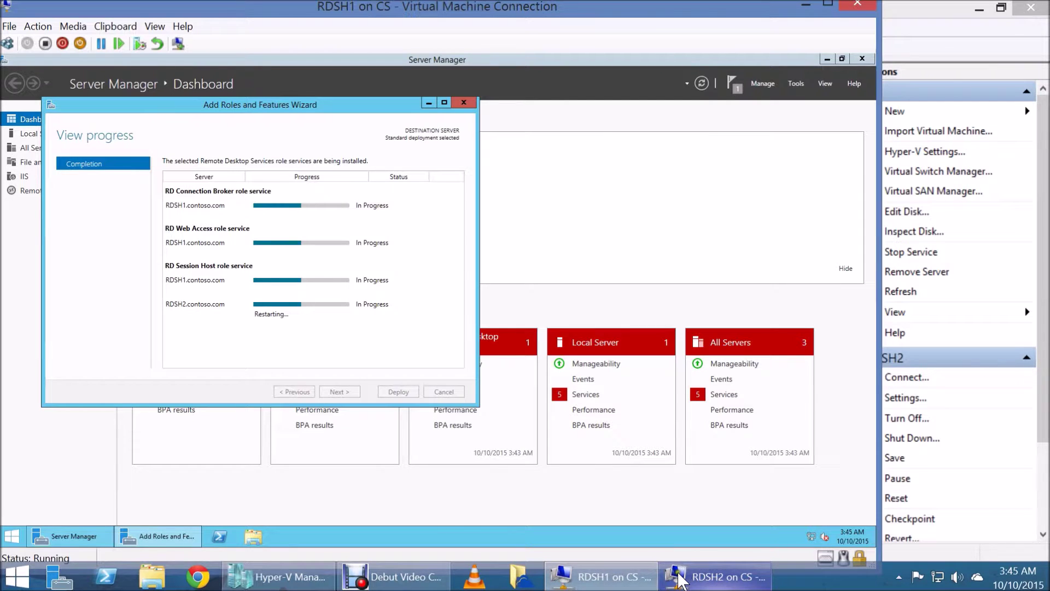
mouse_move(681, 580)
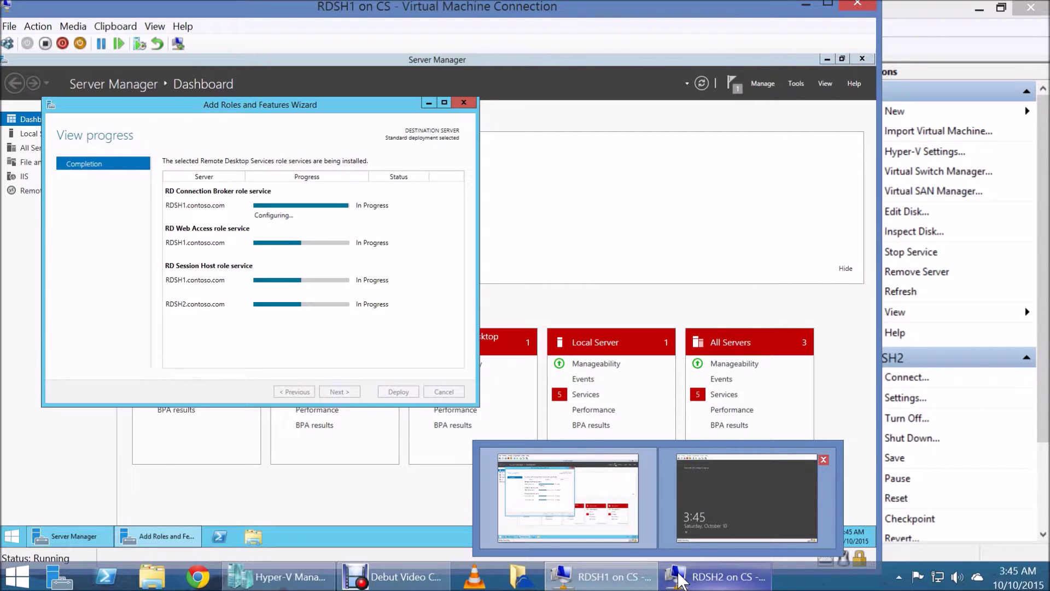
Step: Sign in to the RDSH2 virtual machine with the domain administrator account and its password
left_click(717, 528)
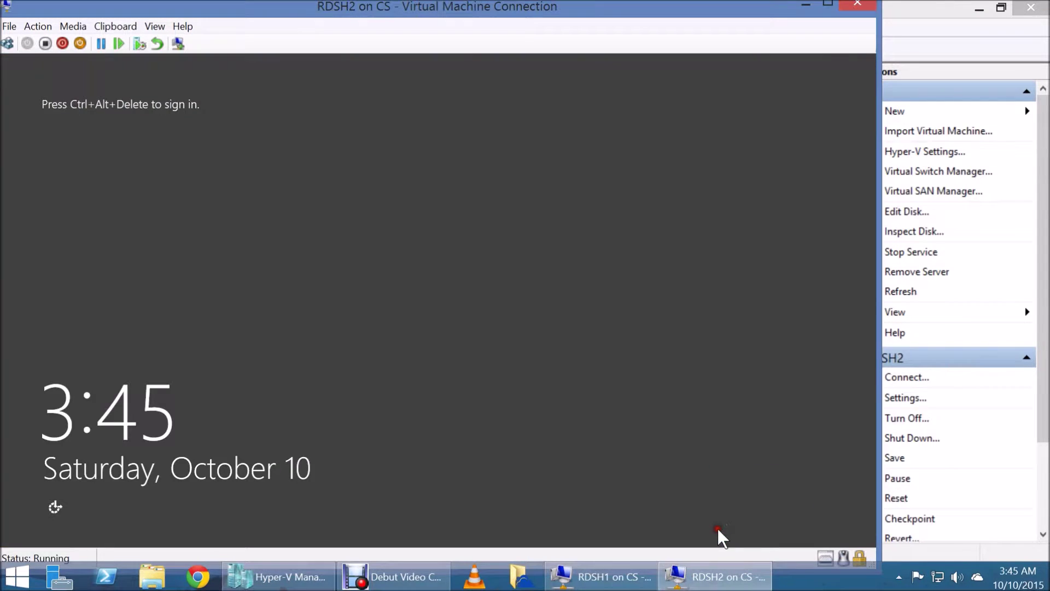
left_click(7, 44)
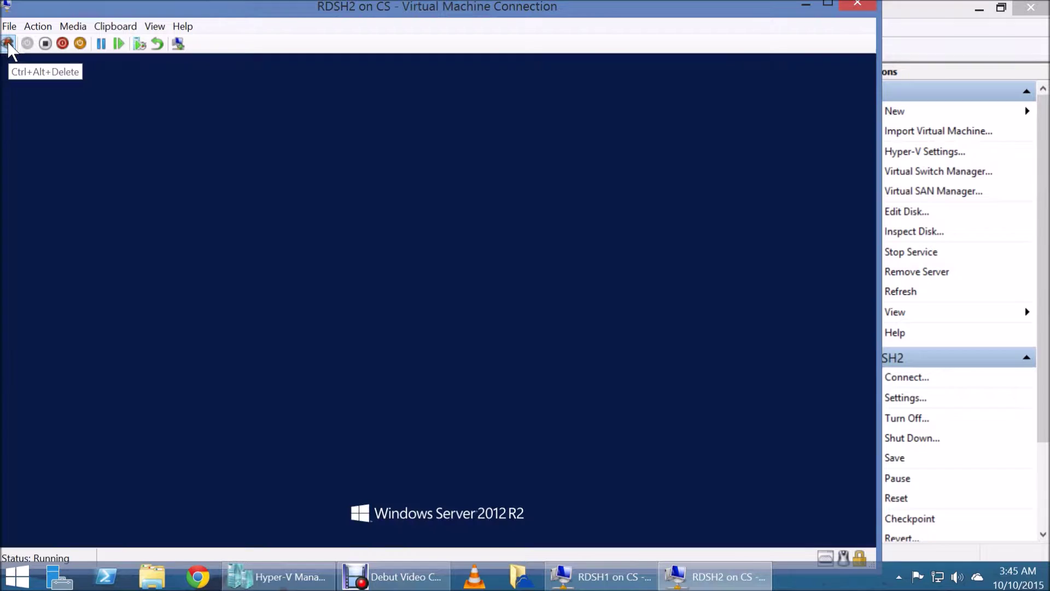
type("con")
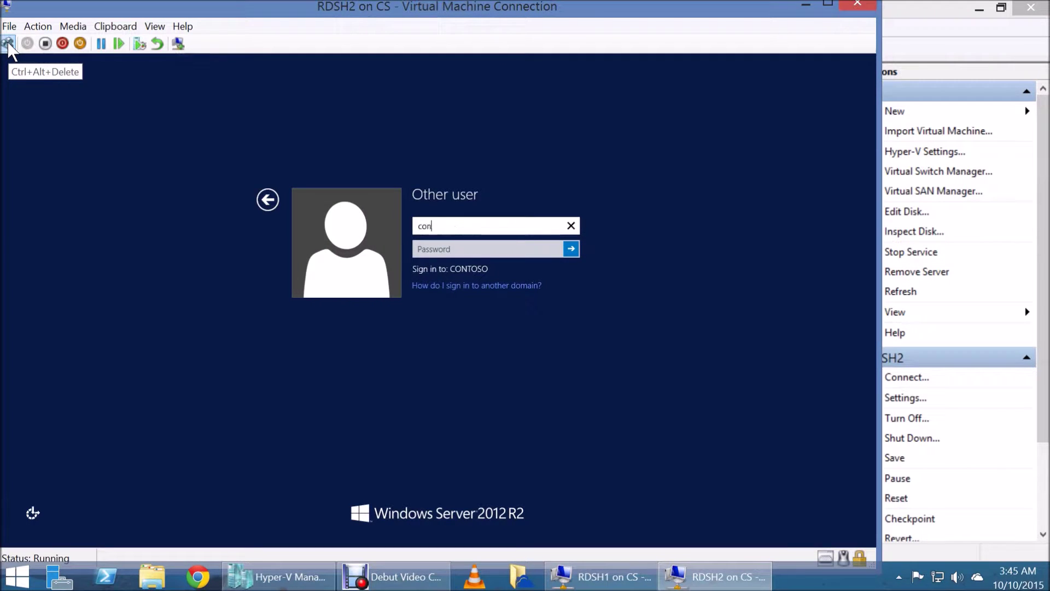
type("toso\\administrator")
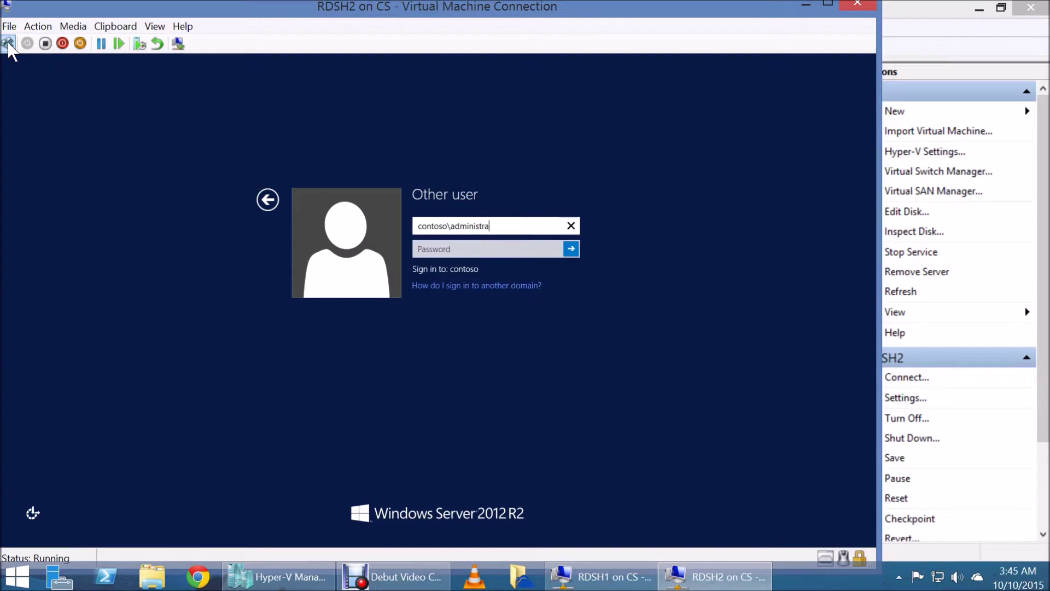
key("Tab")
type("•••••••")
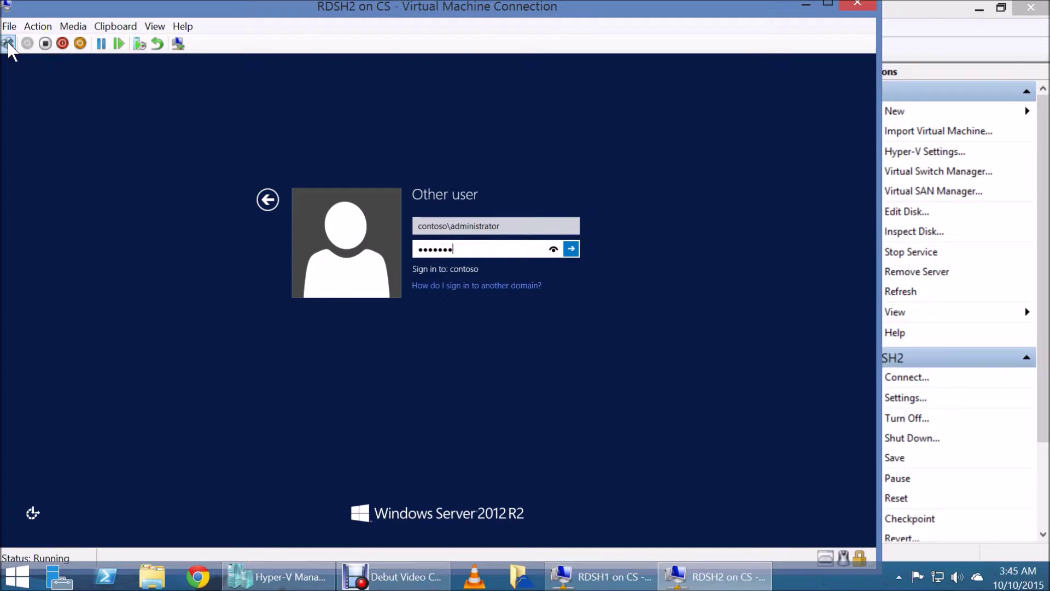
key("Return")
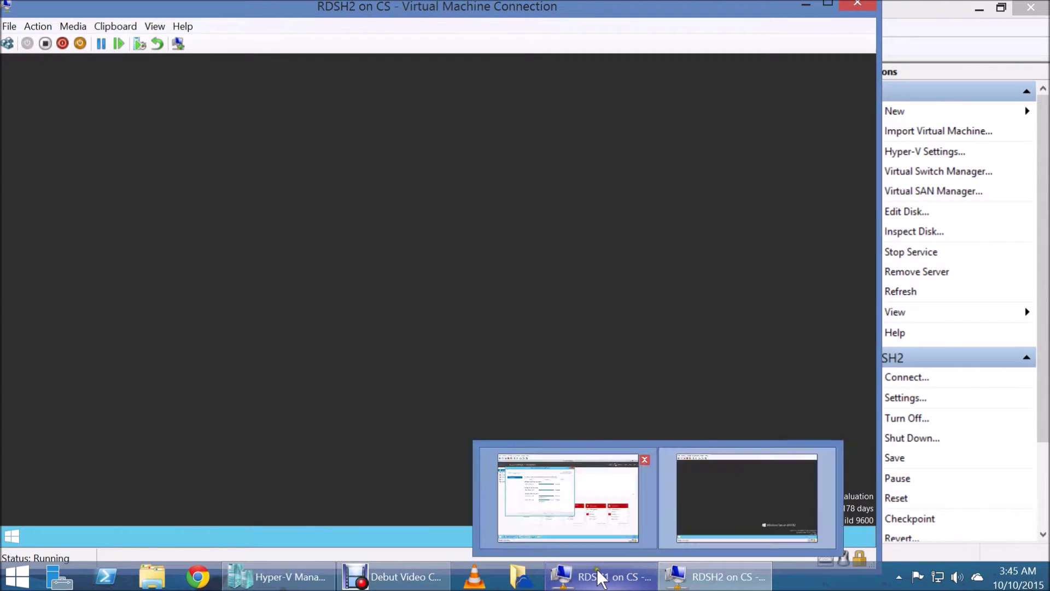
Step: Close RDSH1's finished Add Roles and Features Wizard, then switch over to the RDSH2 window
left_click(600, 577)
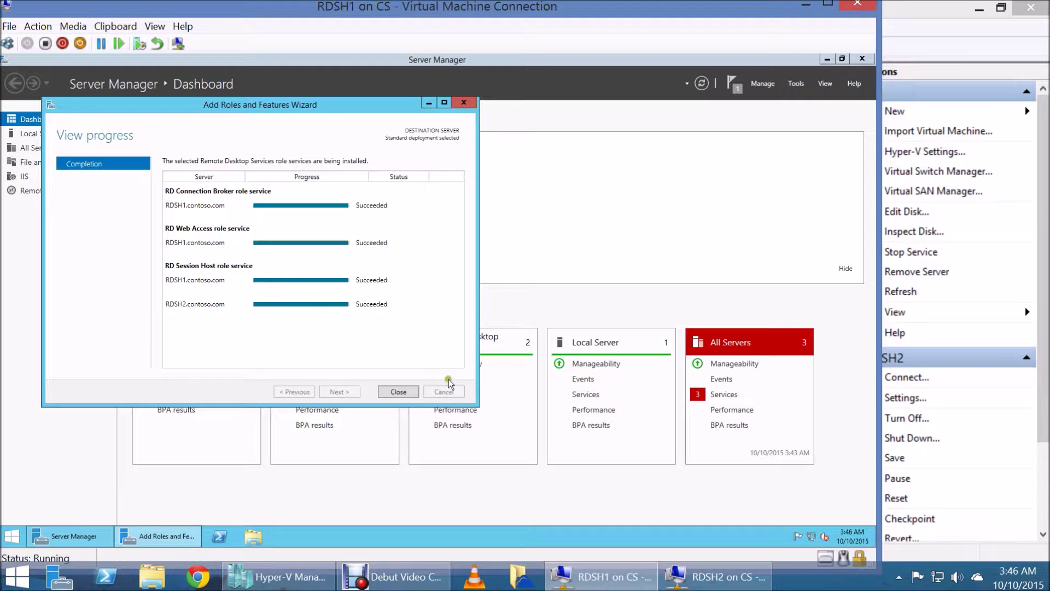
left_click(403, 391)
left_click(716, 574)
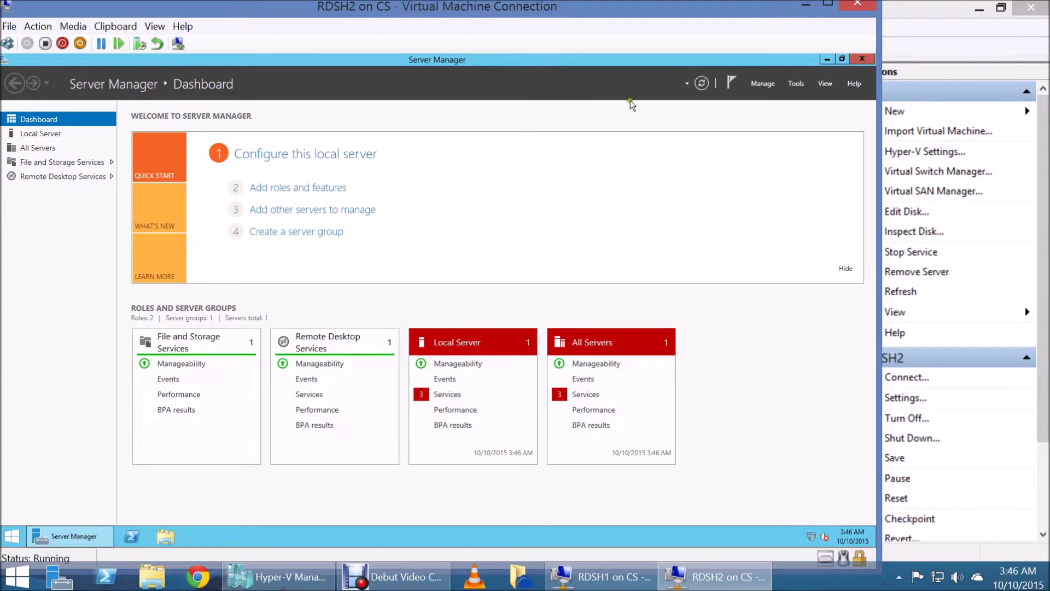
Step: Search 'rd' in Add Servers, add RDSH1 and RDGW as managed servers, and close Server Manager
left_click(763, 85)
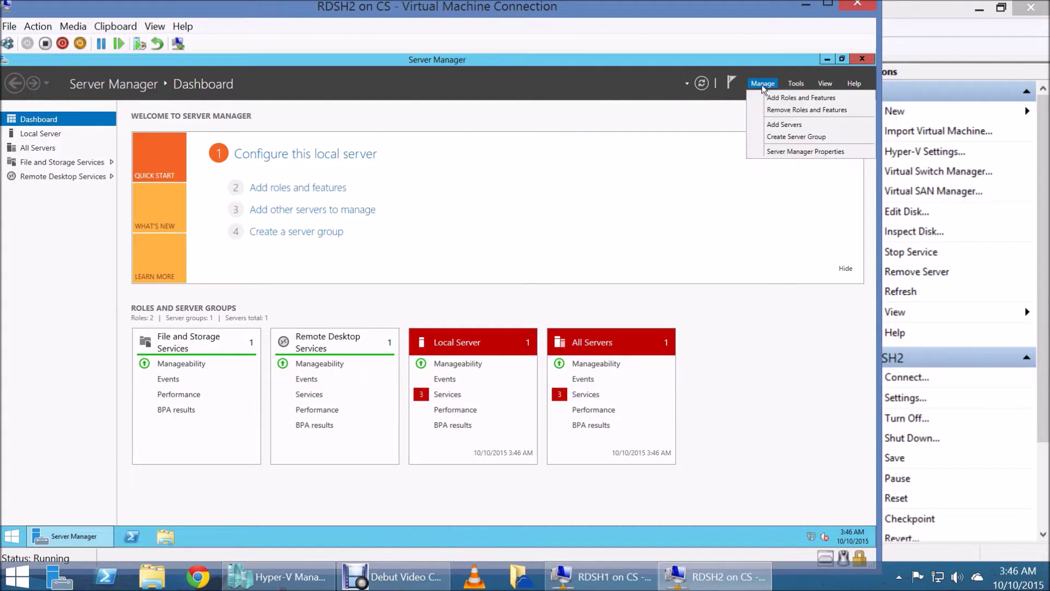
left_click(770, 125)
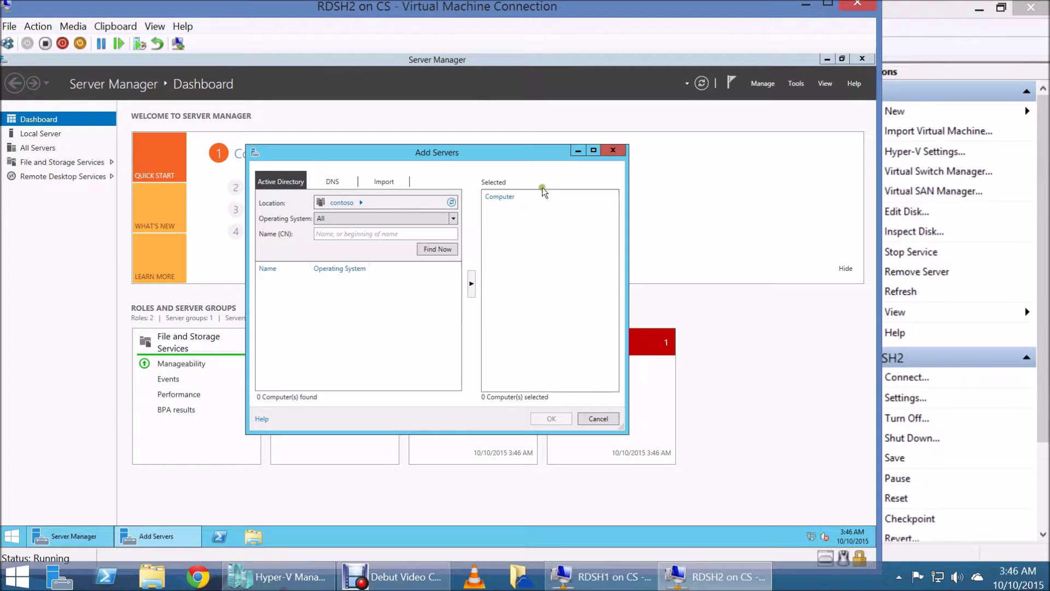
type("rdx")
key("BackSpace")
left_click(437, 248)
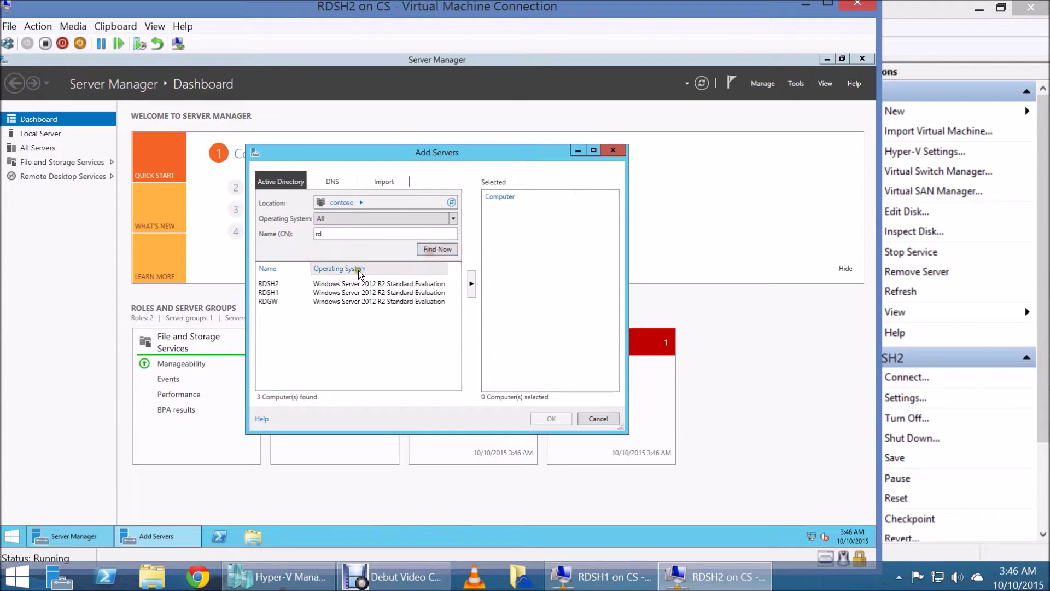
left_click(282, 294)
left_click(282, 297, "shift")
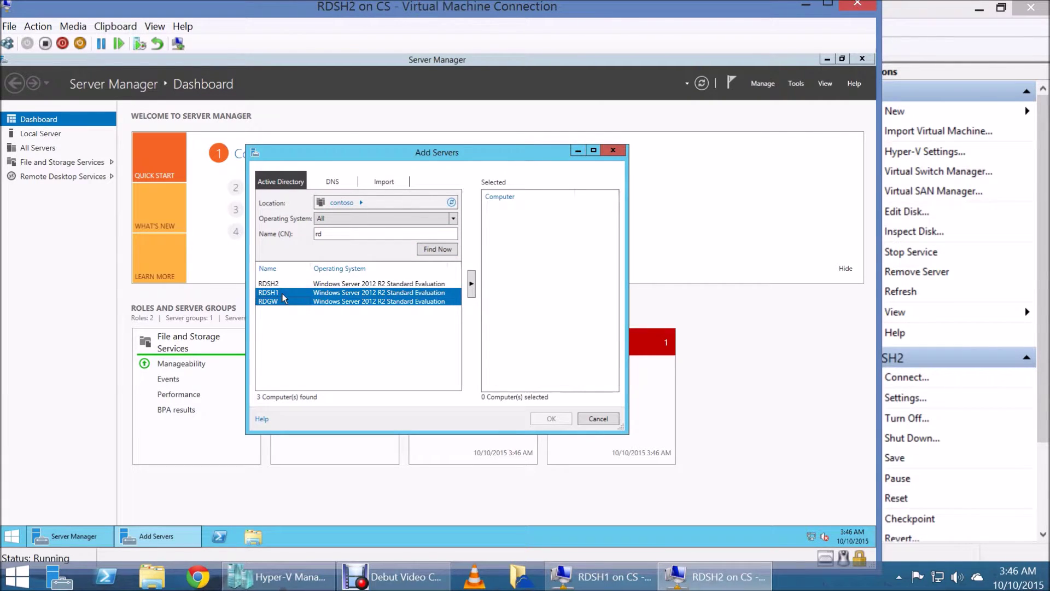
left_click(471, 284)
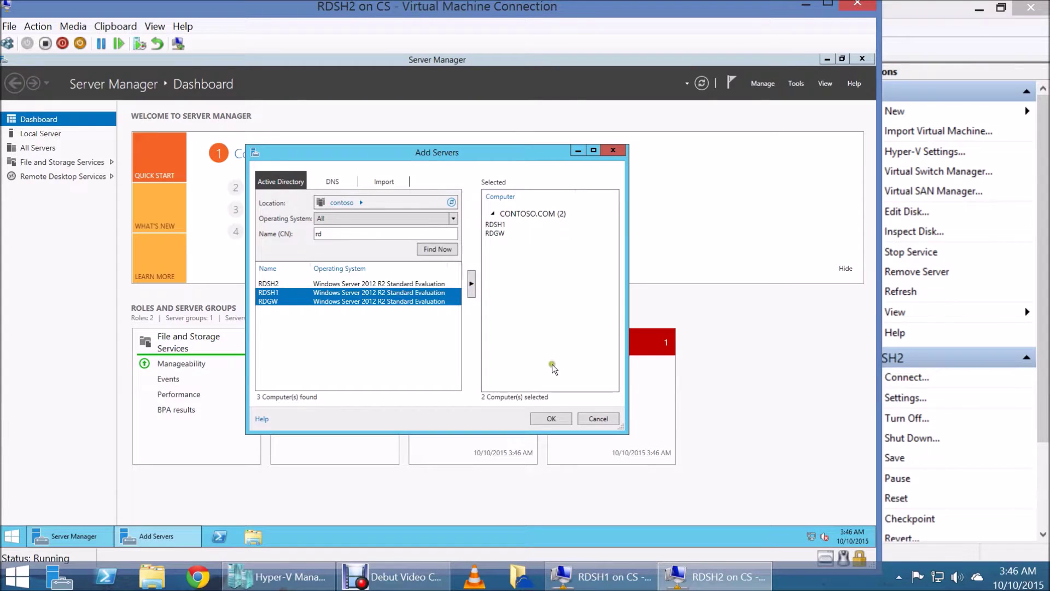
left_click(550, 419)
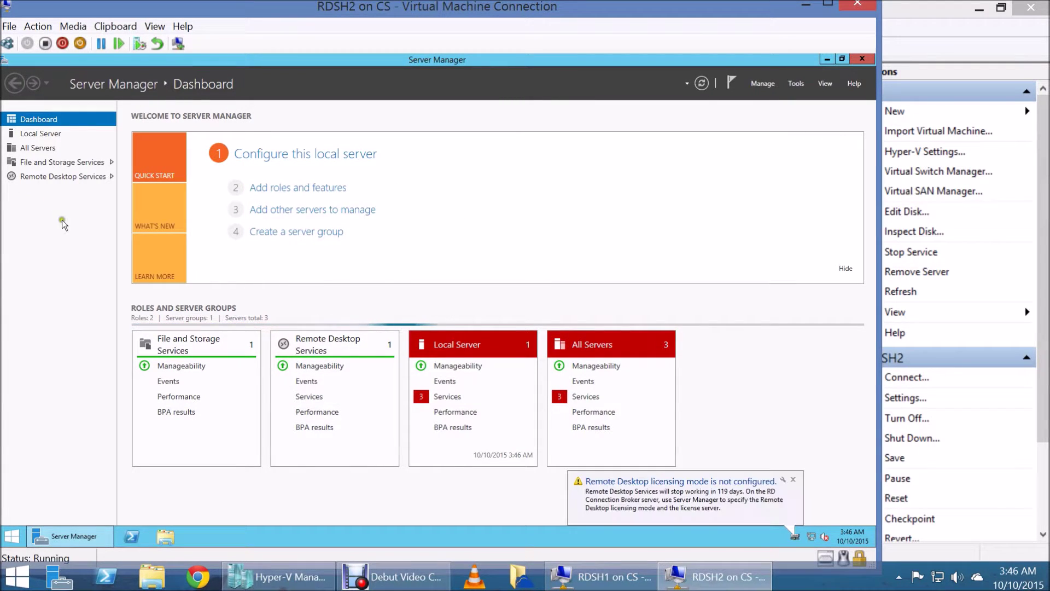
left_click(861, 59)
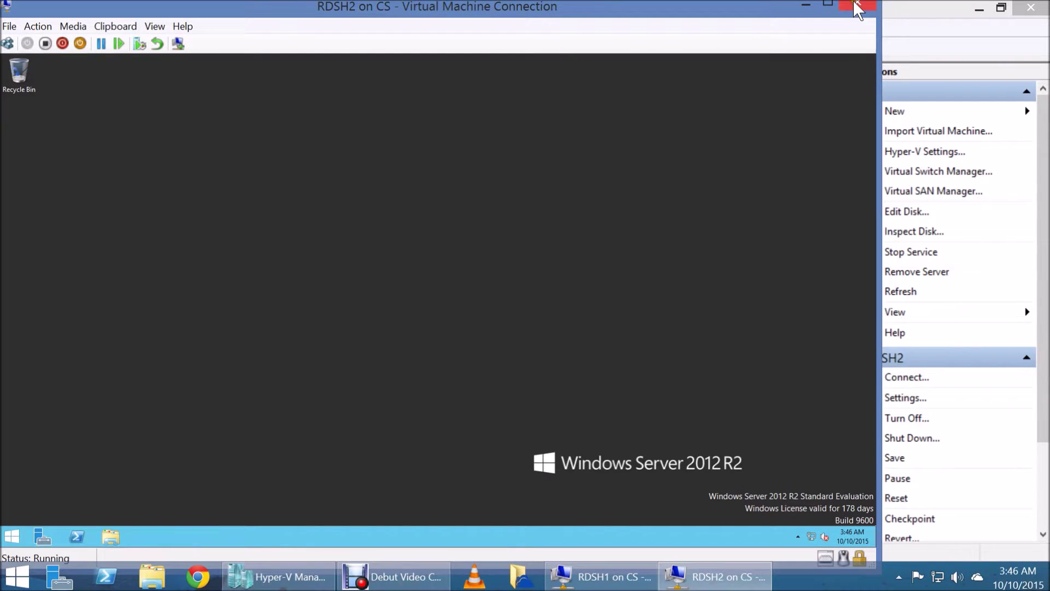
Step: Close the RDSH2 window and start adding an RD Licensing server from the Remote Desktop Services overview
left_click(856, 3)
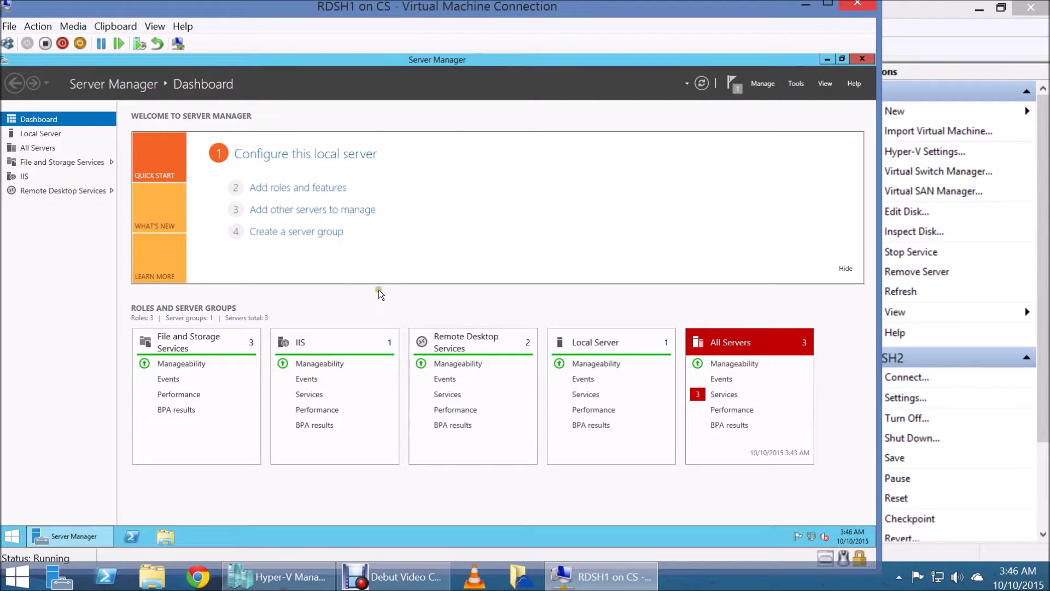
left_click(28, 189)
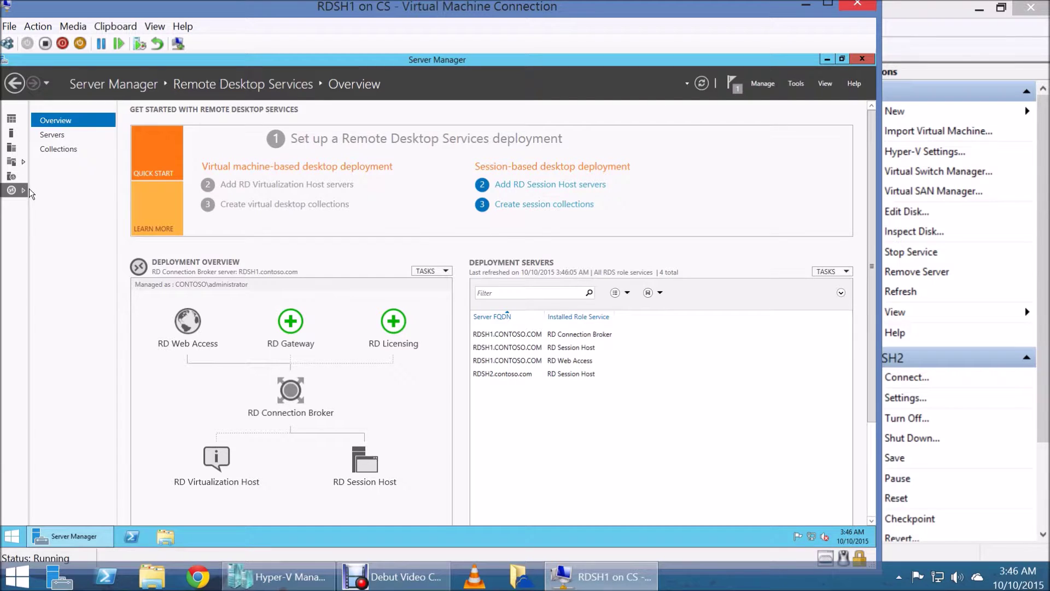
left_click(394, 321)
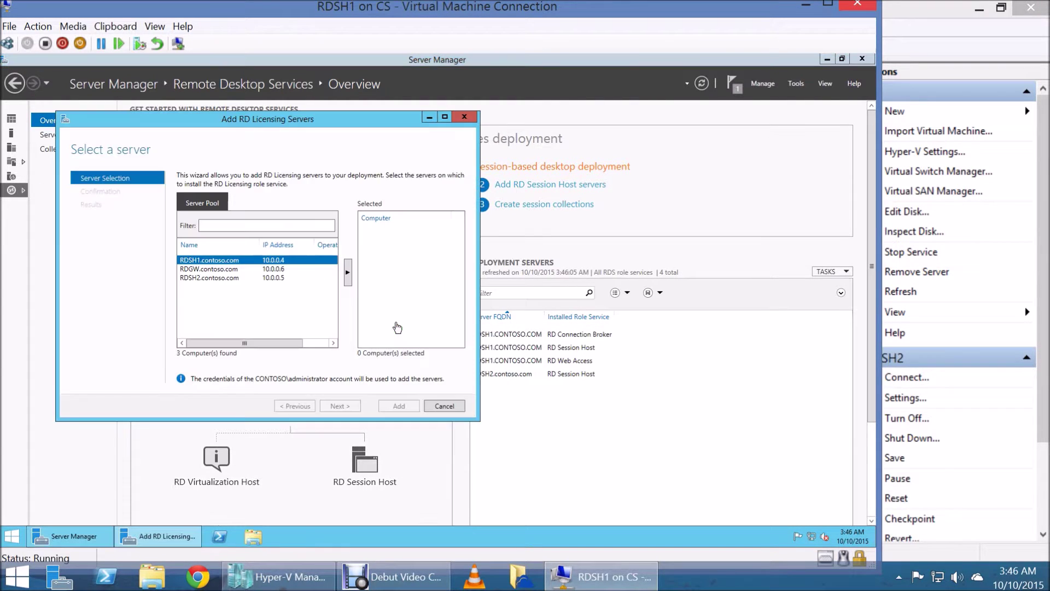
Step: Install RD Licensing on RDSH1.contoso.com and close the wizard once it succeeds
left_click(345, 271)
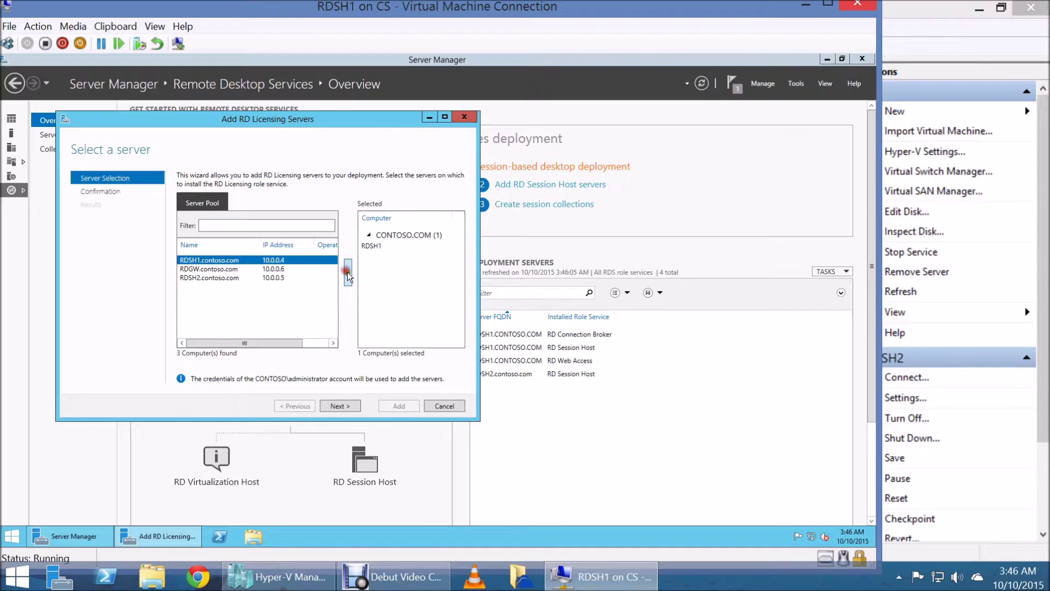
left_click(340, 405)
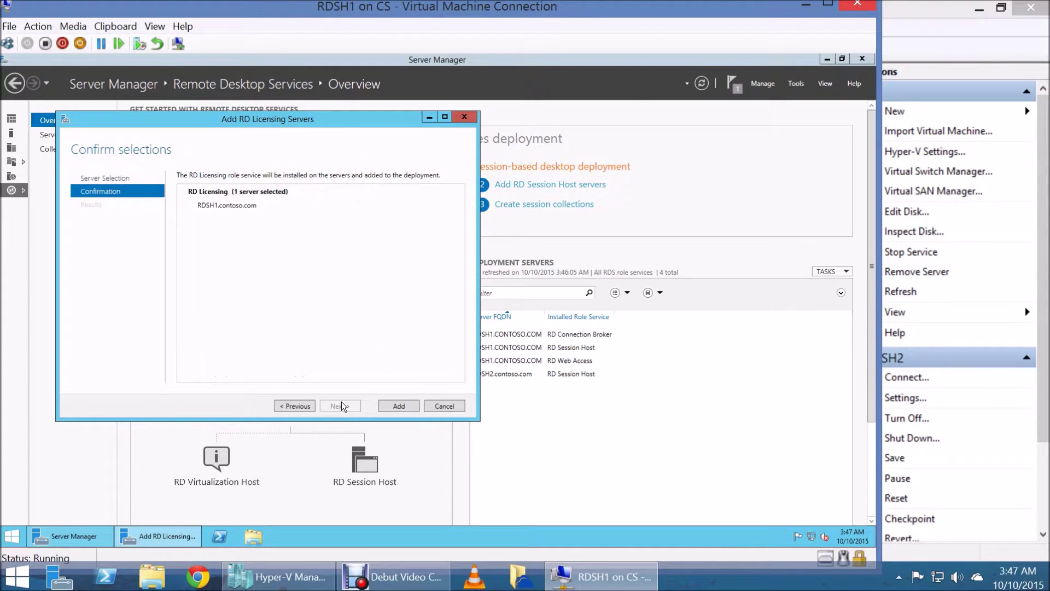
left_click(390, 405)
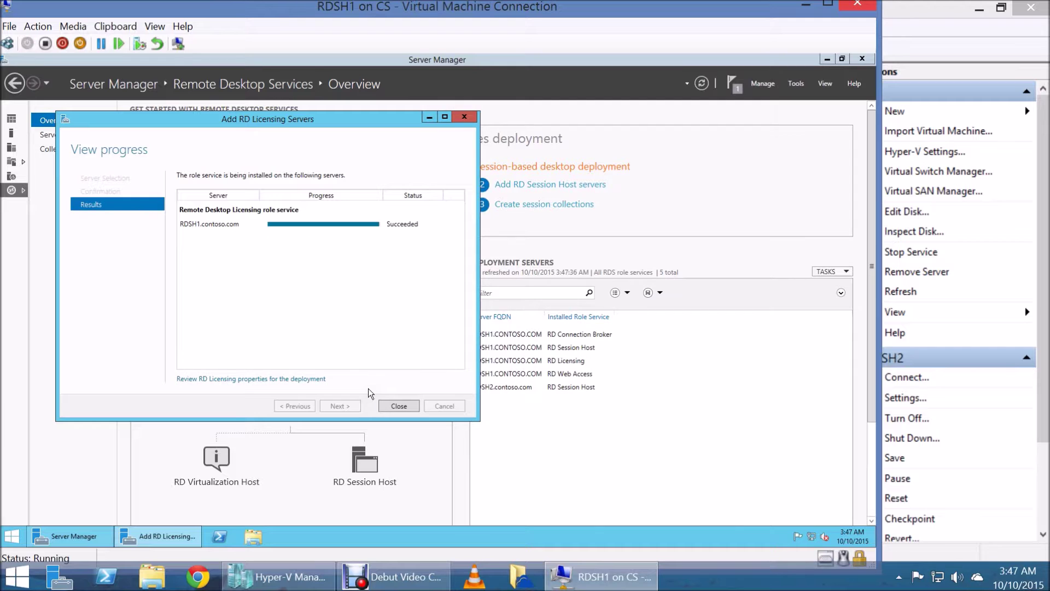
left_click(402, 411)
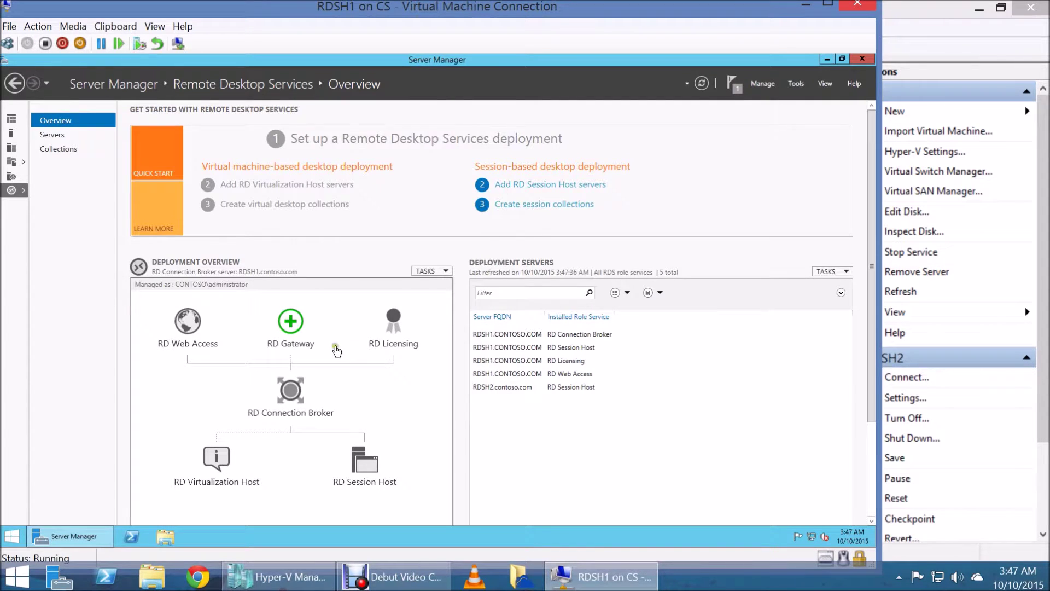
Step: Begin adding an RD Gateway server and select RDGW.contoso.com from the server pool
left_click(291, 328)
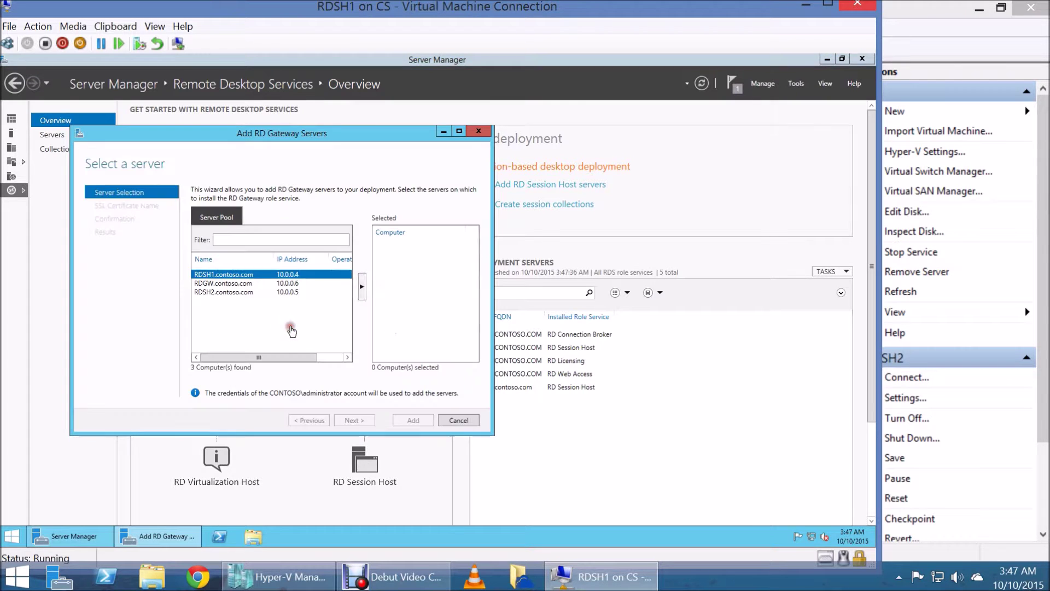
left_click(223, 283)
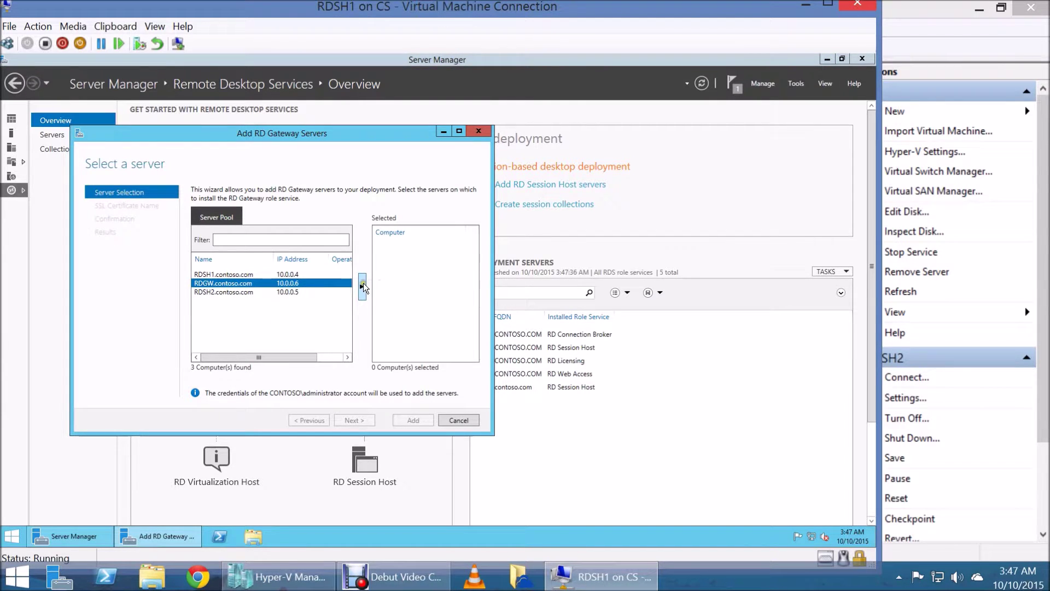
left_click(363, 285)
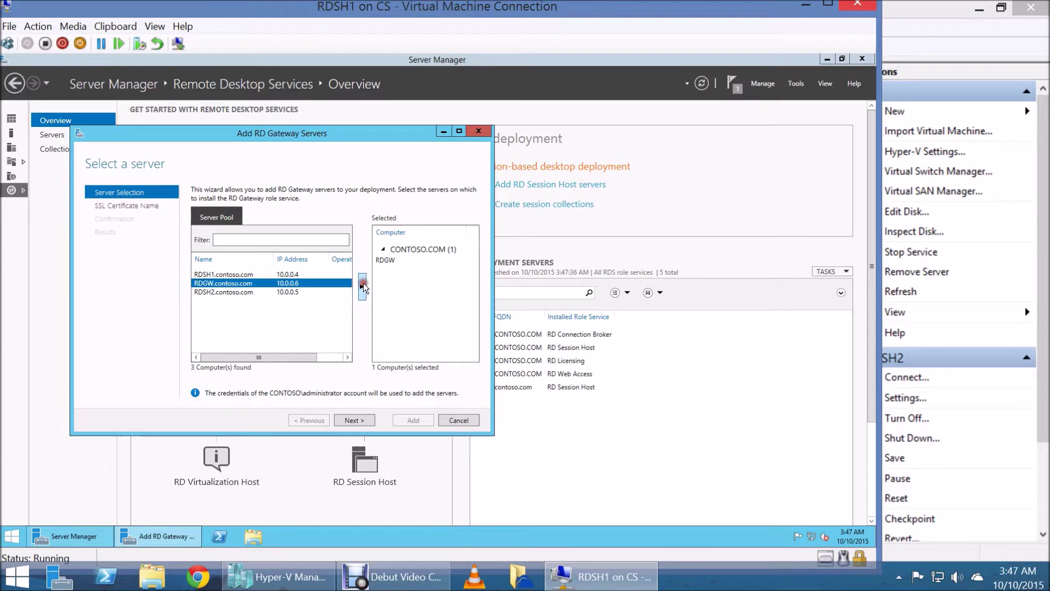
left_click(360, 418)
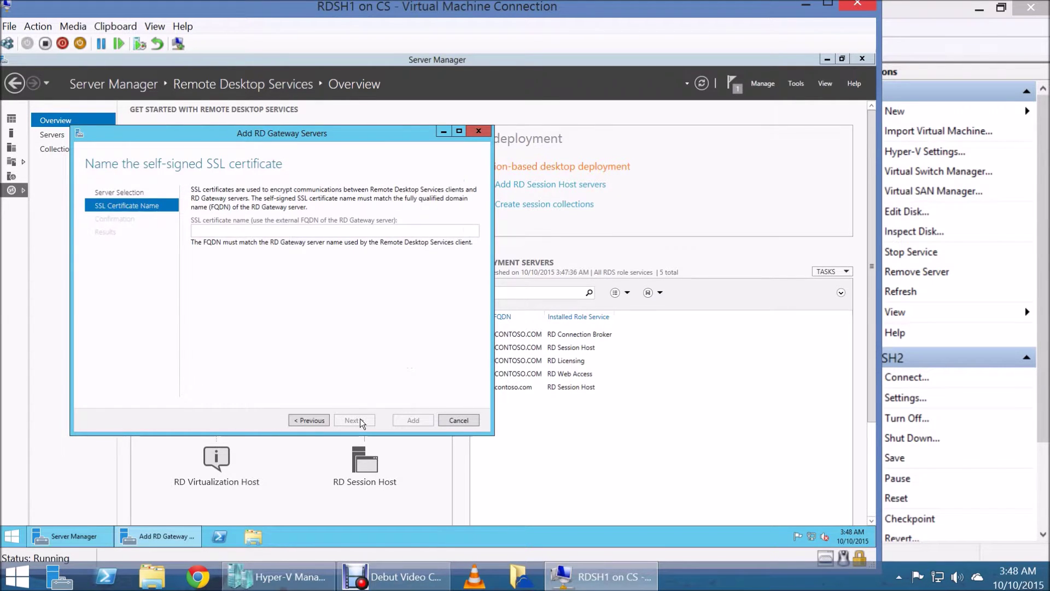
Step: Set the SSL certificate name to RDGW.contoso.com and install the RD Gateway role
type("RDGW")
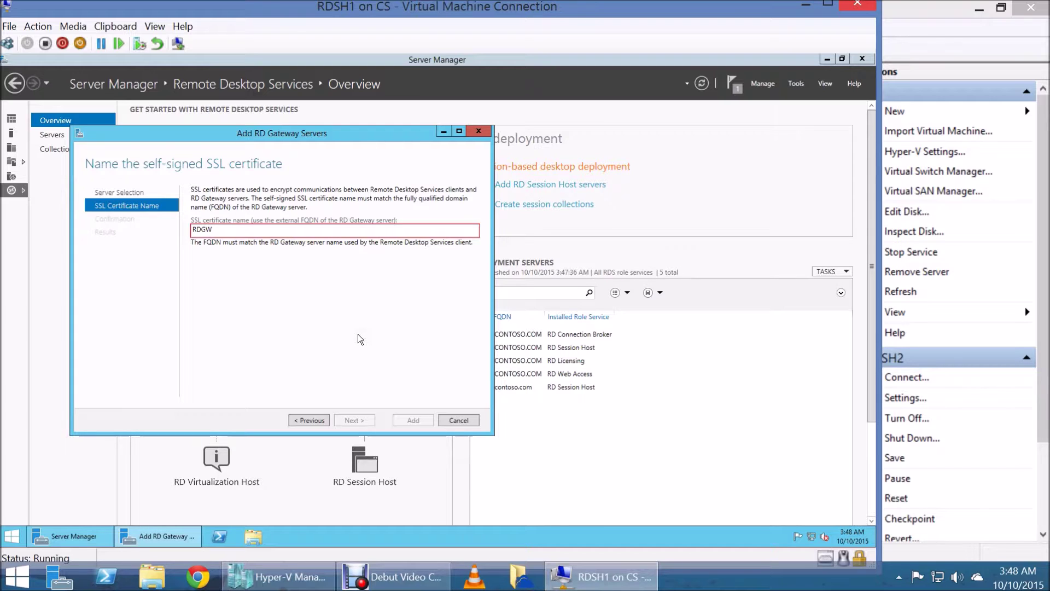
type(".conts")
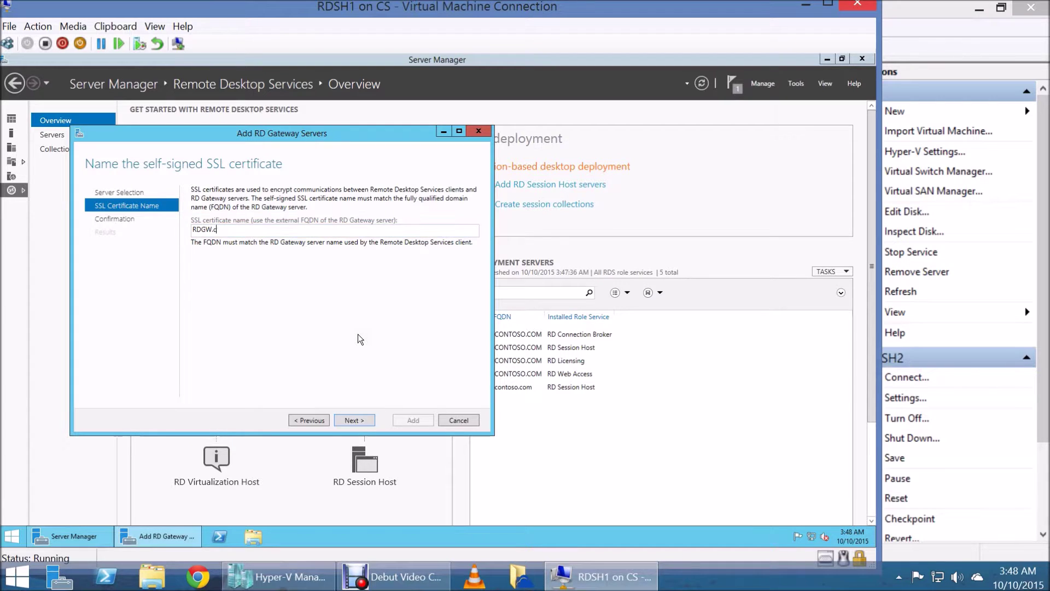
key("BackSpace")
type("oso.com")
left_click(354, 420)
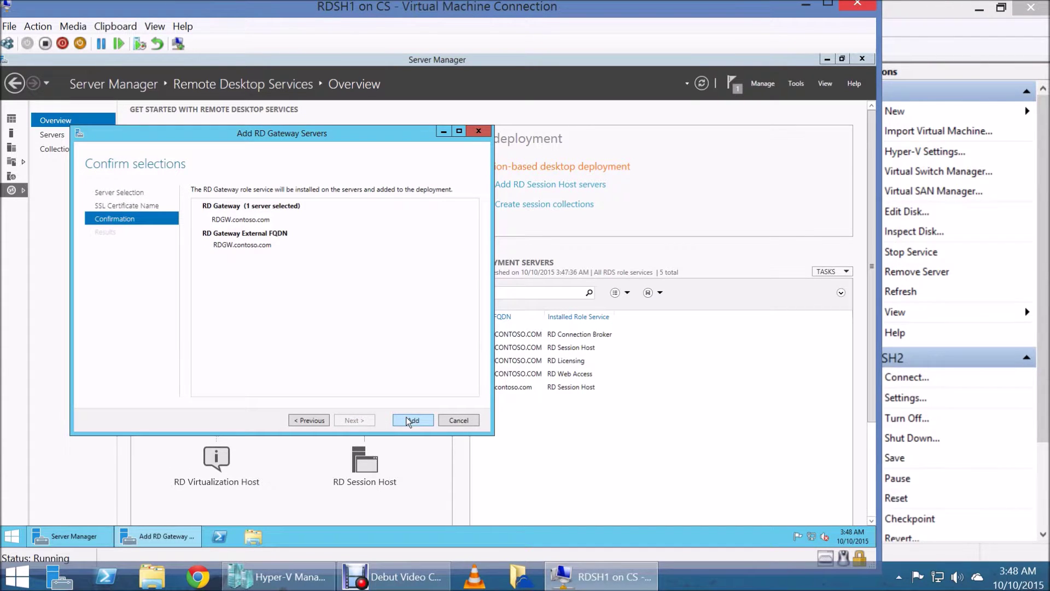
left_click(406, 419)
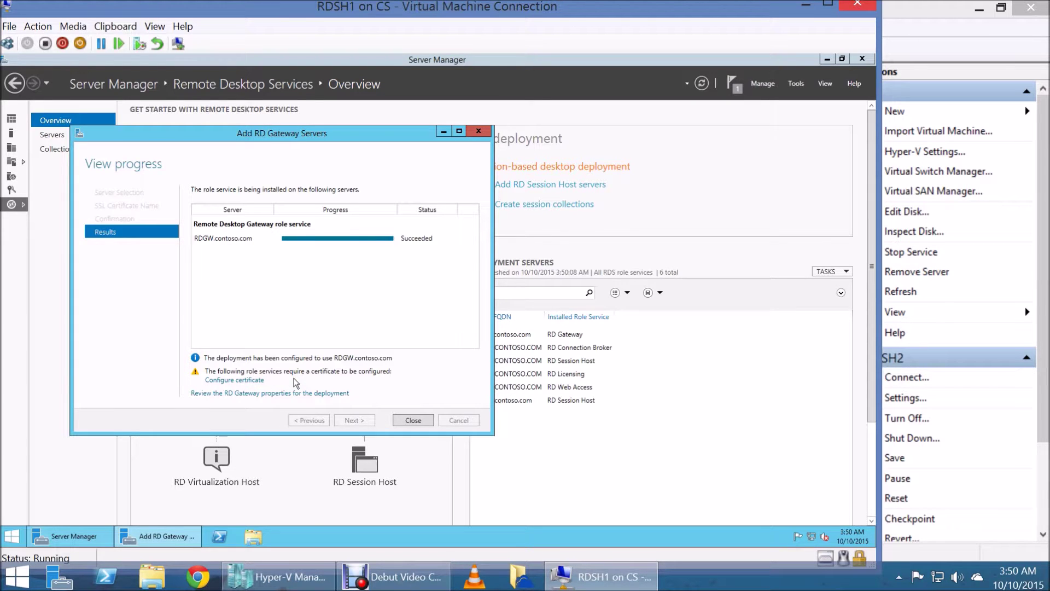
Step: In the deployment properties, set the RD Licensing mode to Per User
left_click(259, 382)
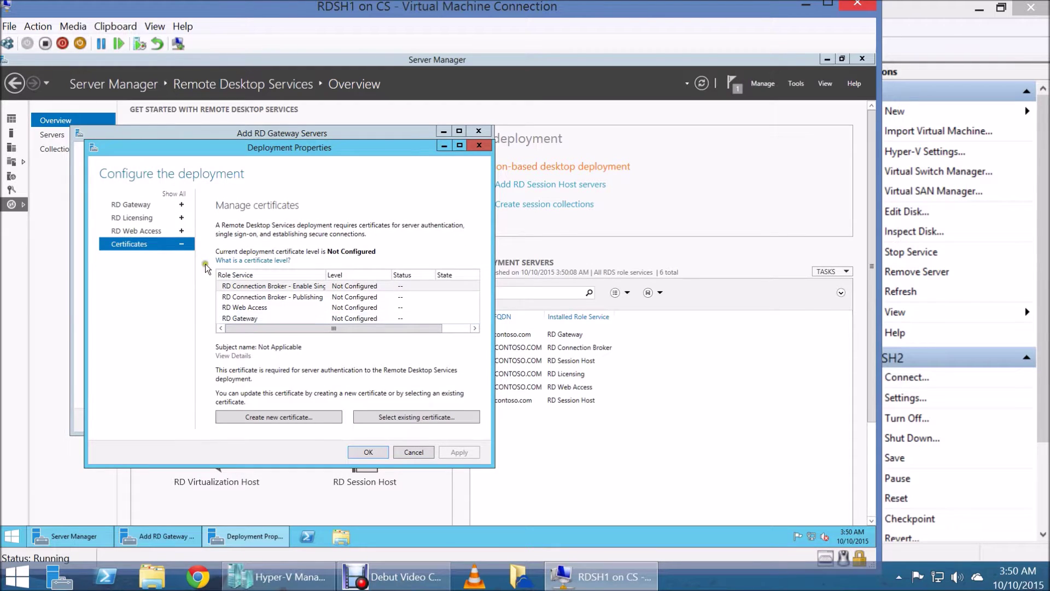
left_click(133, 208)
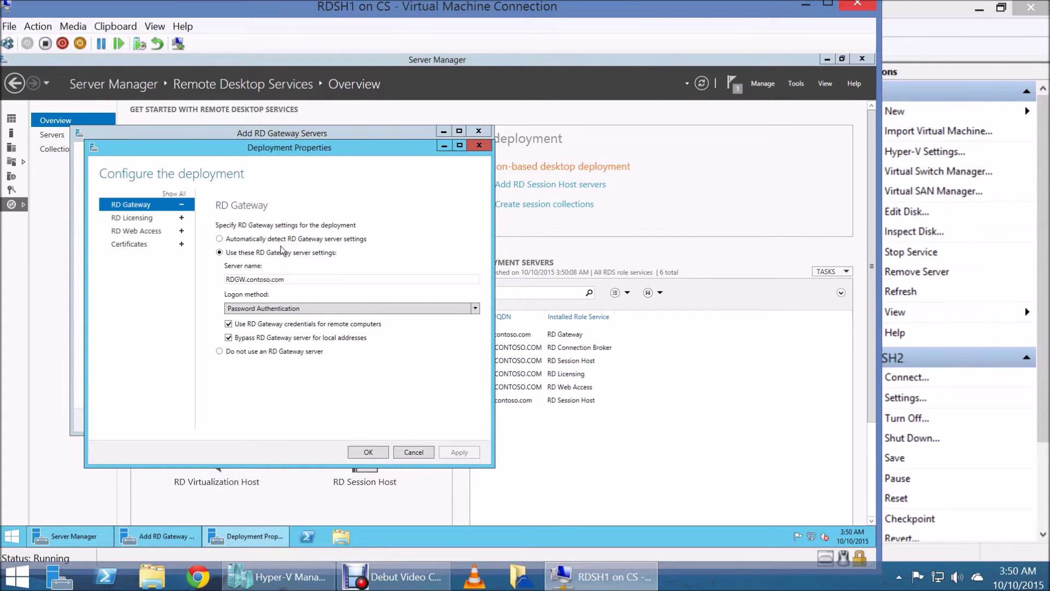
left_click(137, 218)
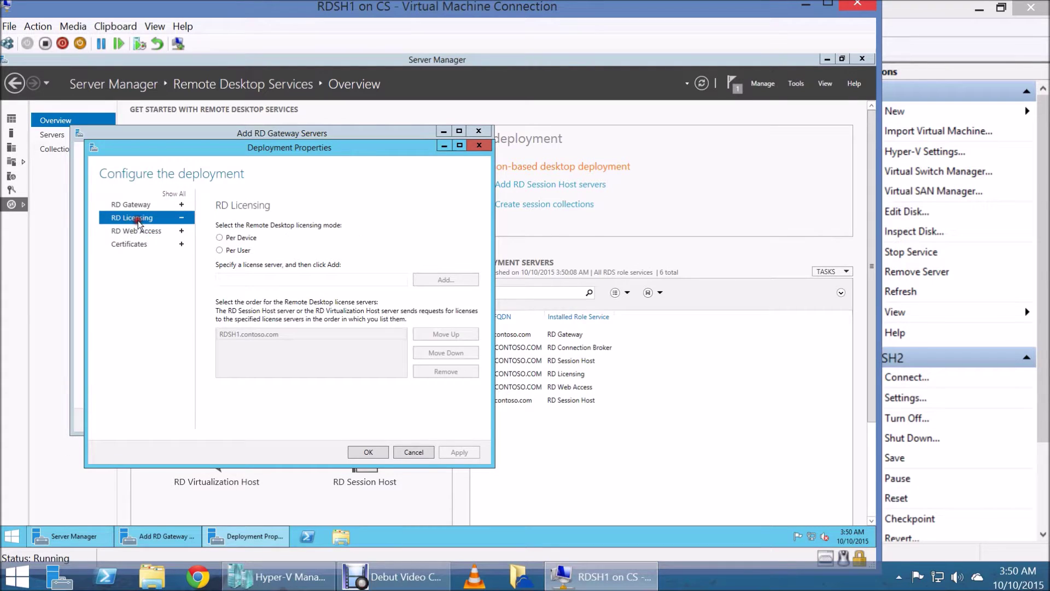
left_click(220, 250)
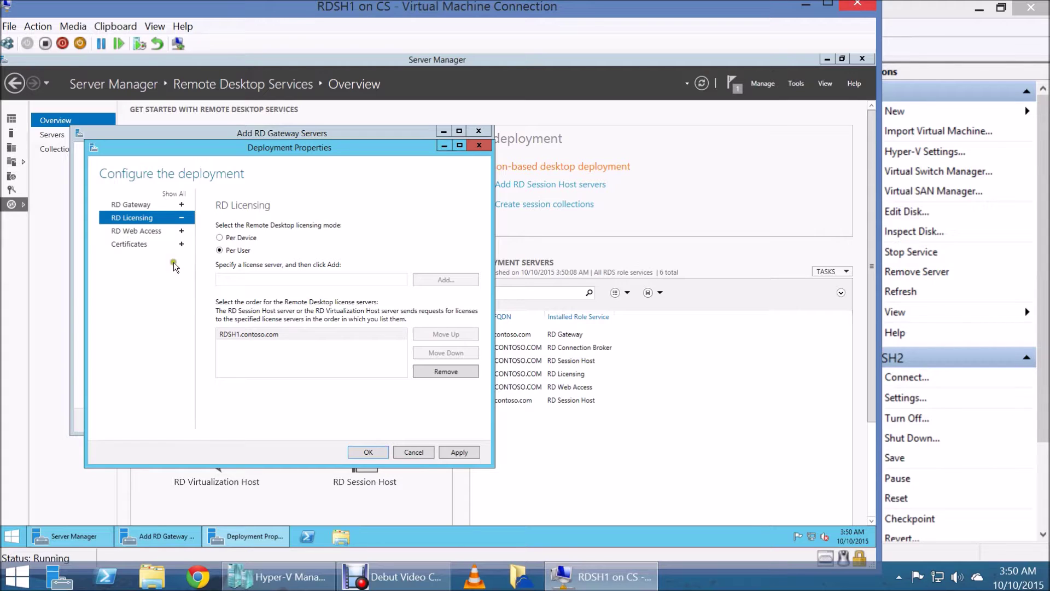
Step: Review the RD Web Access settings, then show certificate management in a maximized window
left_click(145, 231)
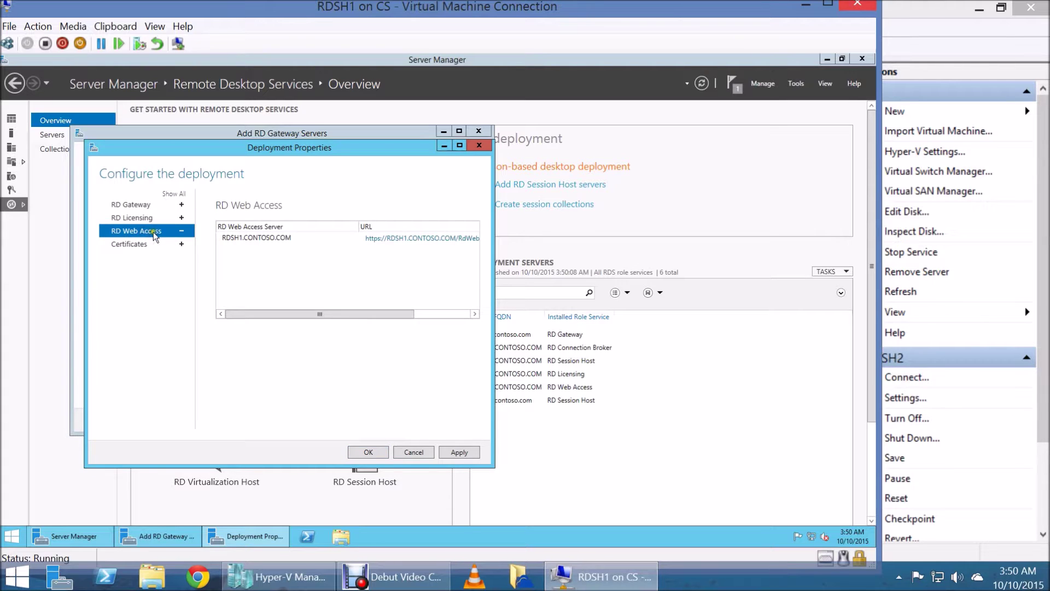
left_click(392, 249)
left_click_drag(365, 314, 330, 313)
left_click(135, 245)
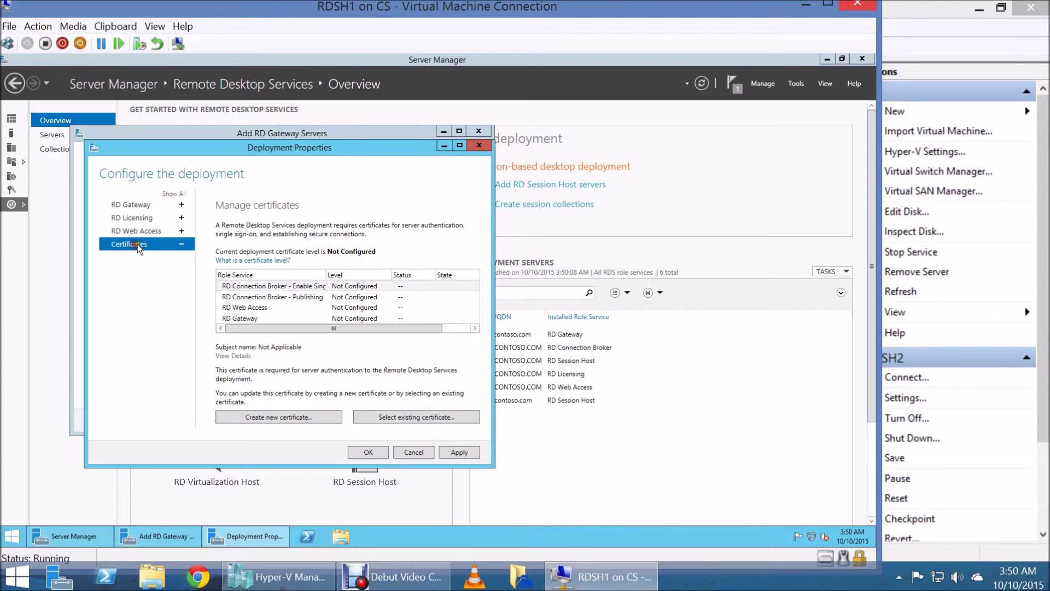
double_click(274, 153)
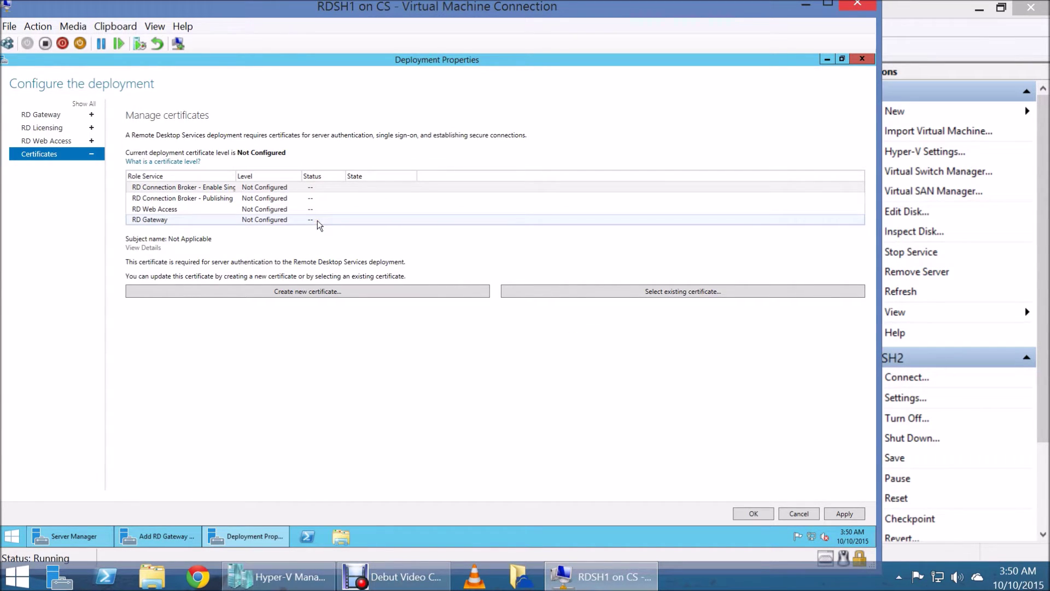
Step: Create a new certificate named RDCert.pfx with a password, choosing to store it as a file
left_click(291, 291)
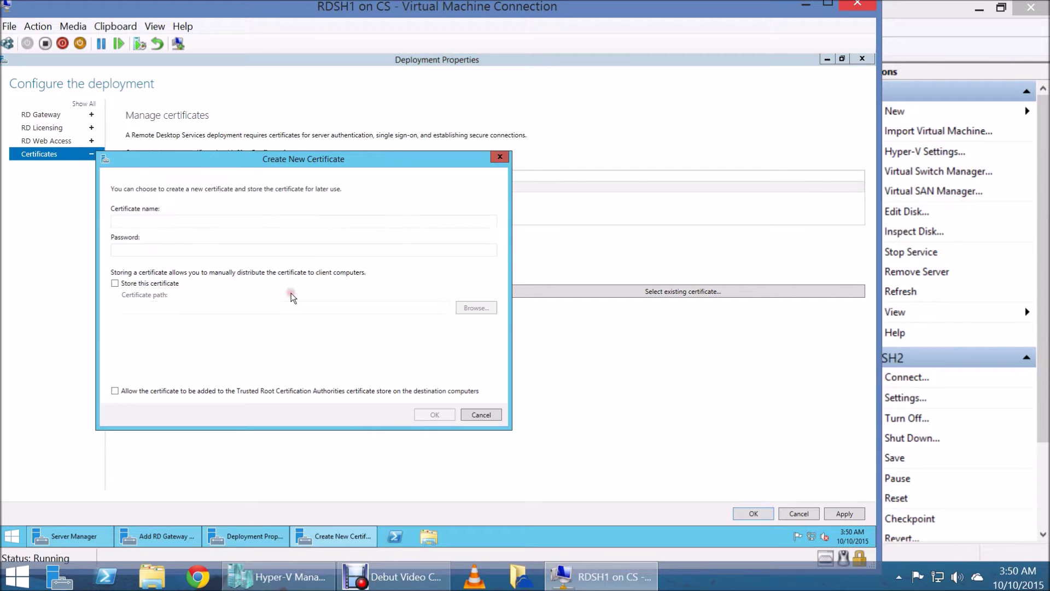
left_click(218, 221)
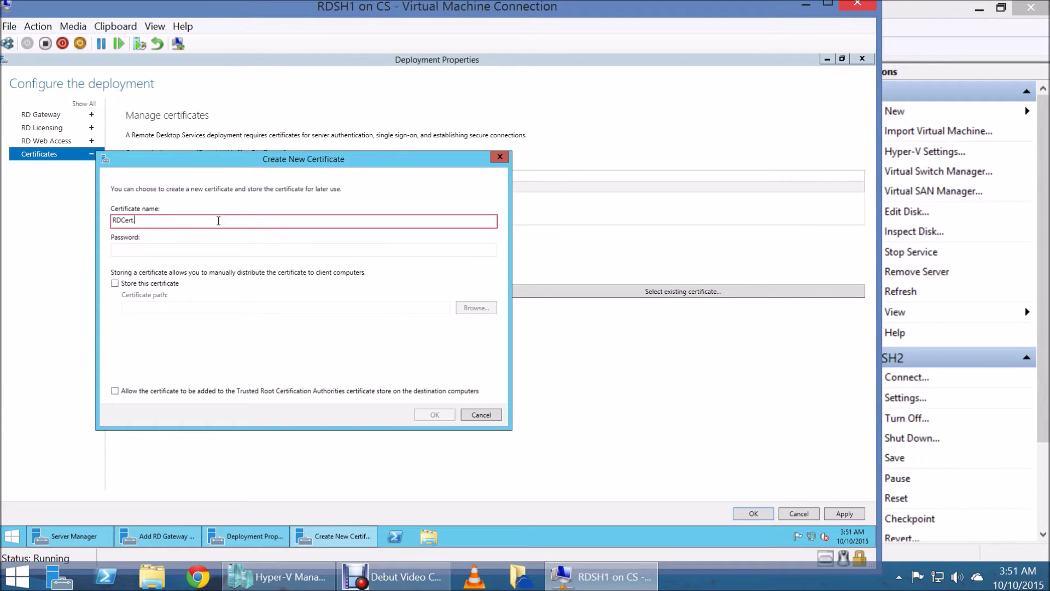
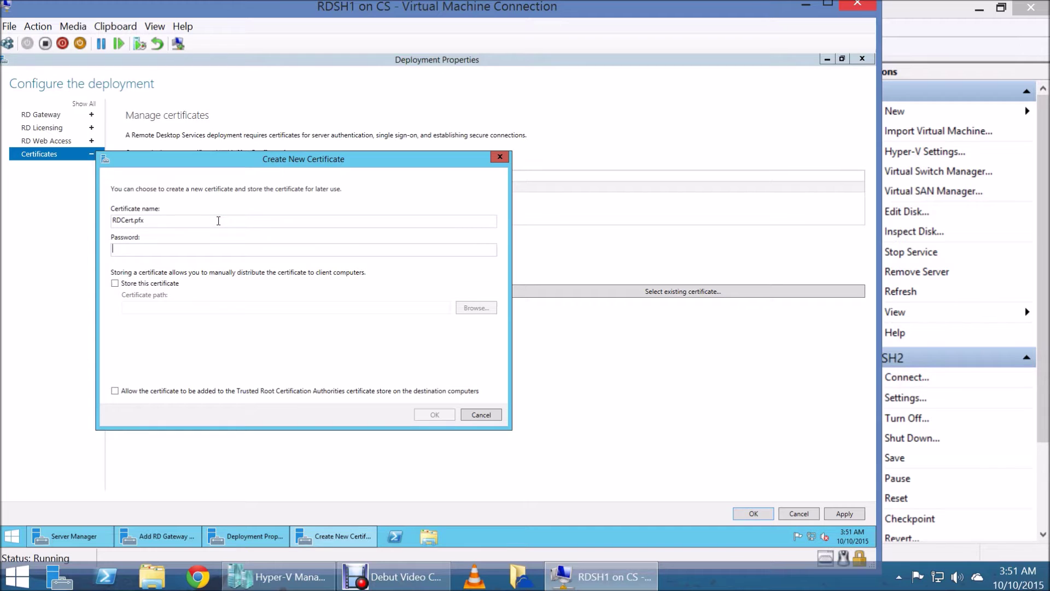
left_click(133, 283)
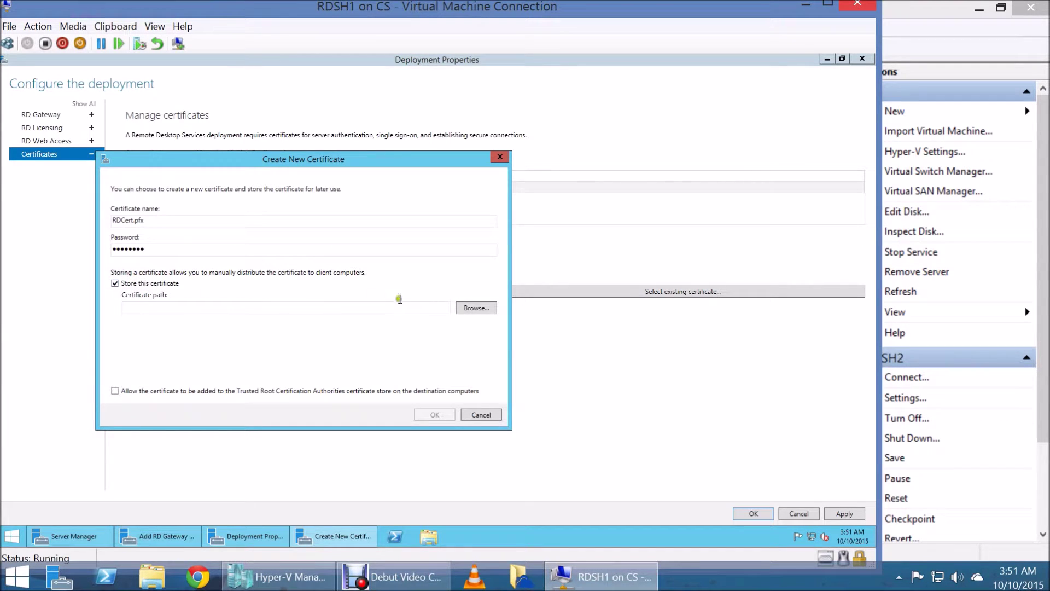
Step: Save RDCert.pfx to the Desktop, trust it on destination computers, and apply it to Connection Broker SSO
left_click(472, 309)
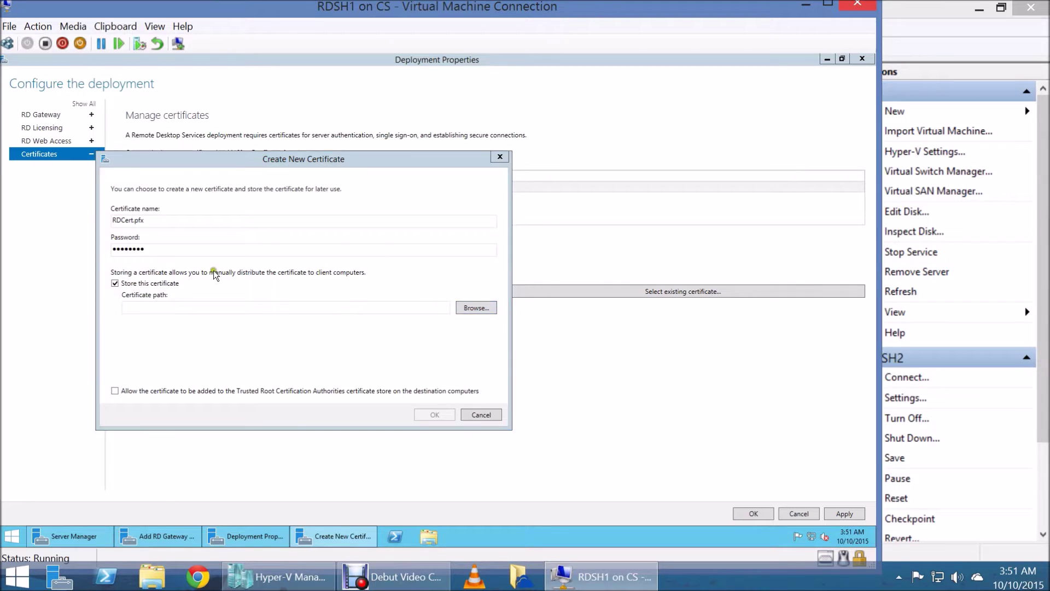
left_click(148, 244)
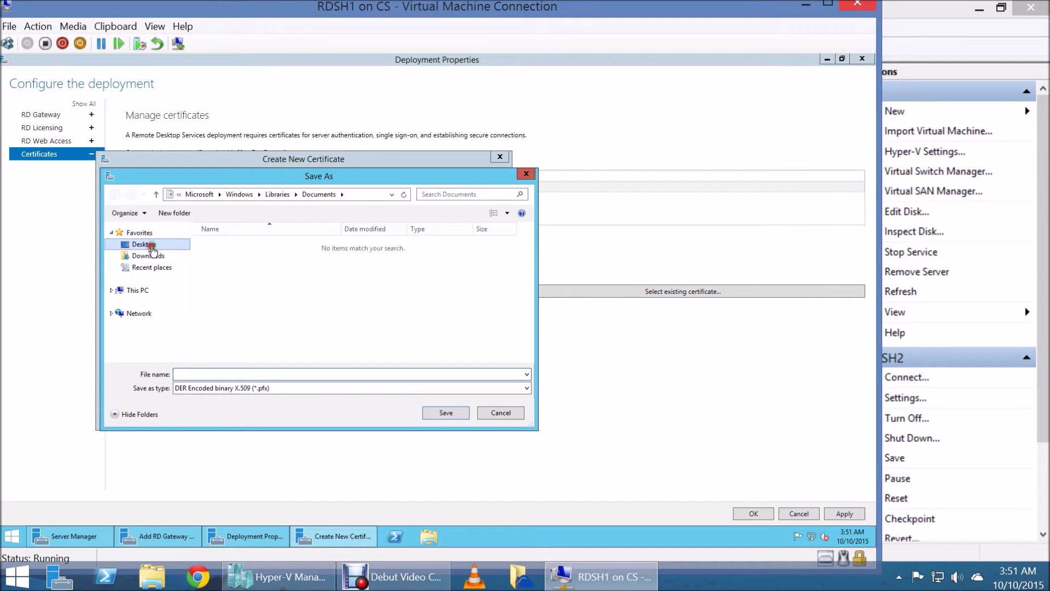
left_click(239, 374)
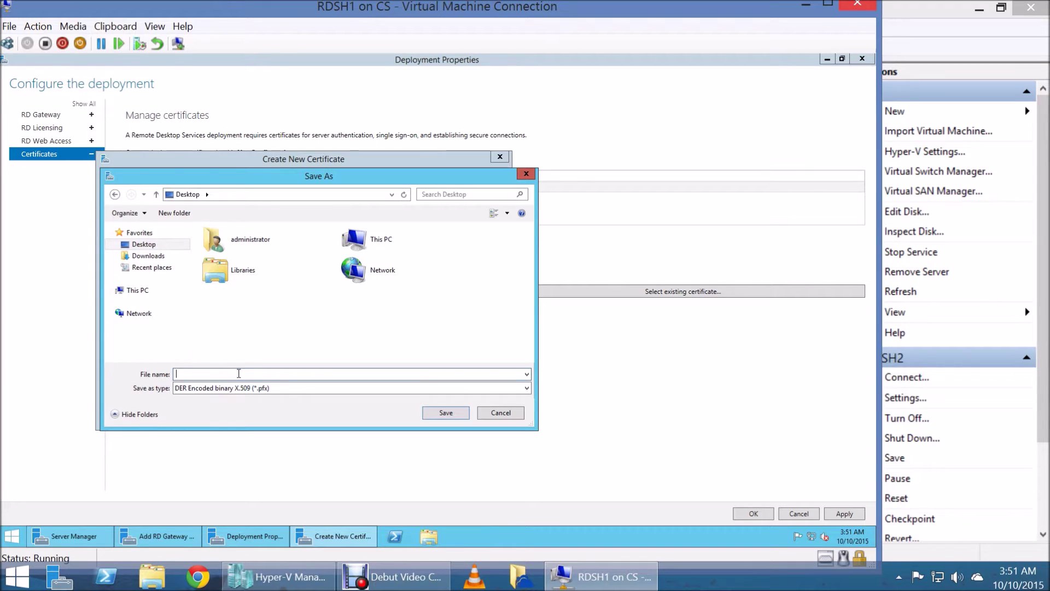
type("RDCert.")
key("BackSpace")
left_click(452, 410)
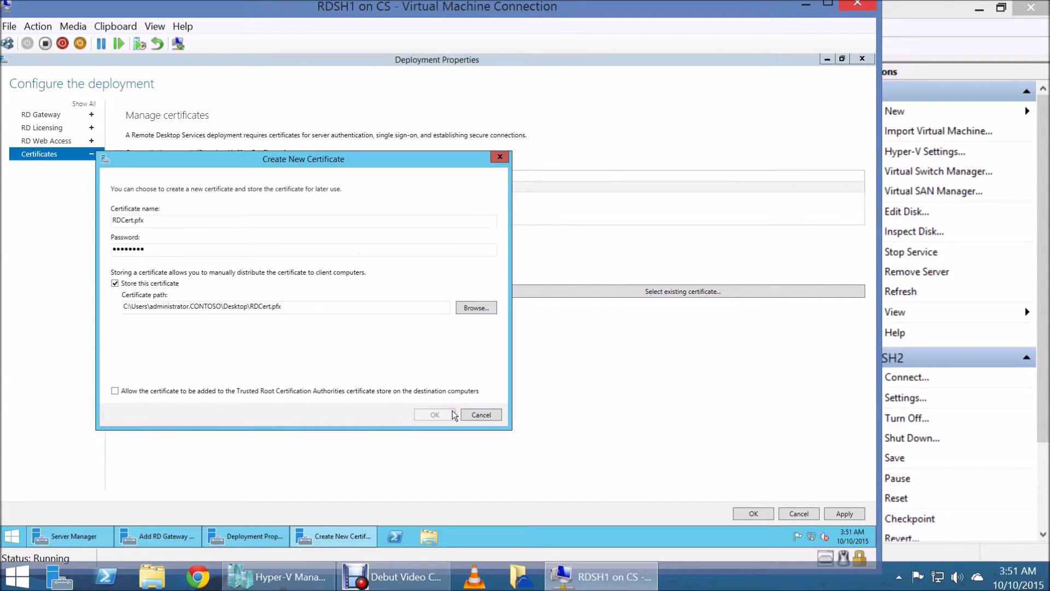
left_click(210, 395)
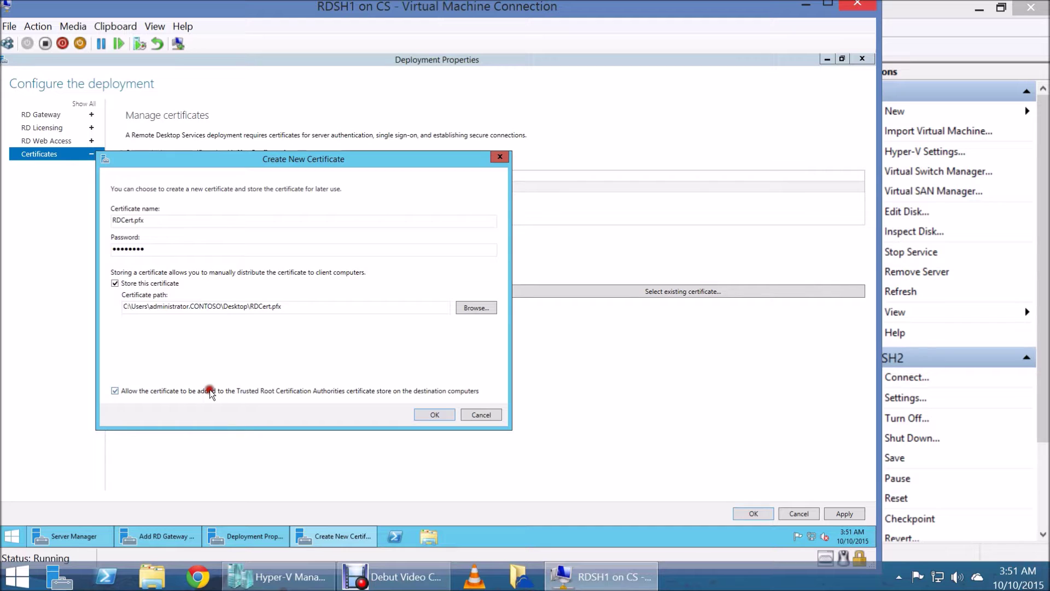
left_click(434, 414)
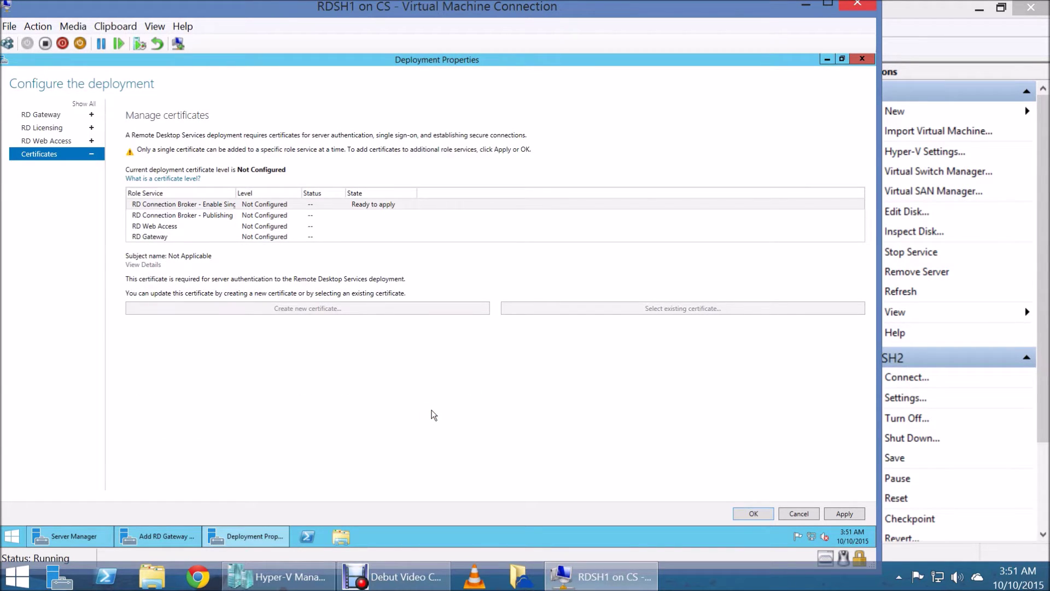
left_click(843, 514)
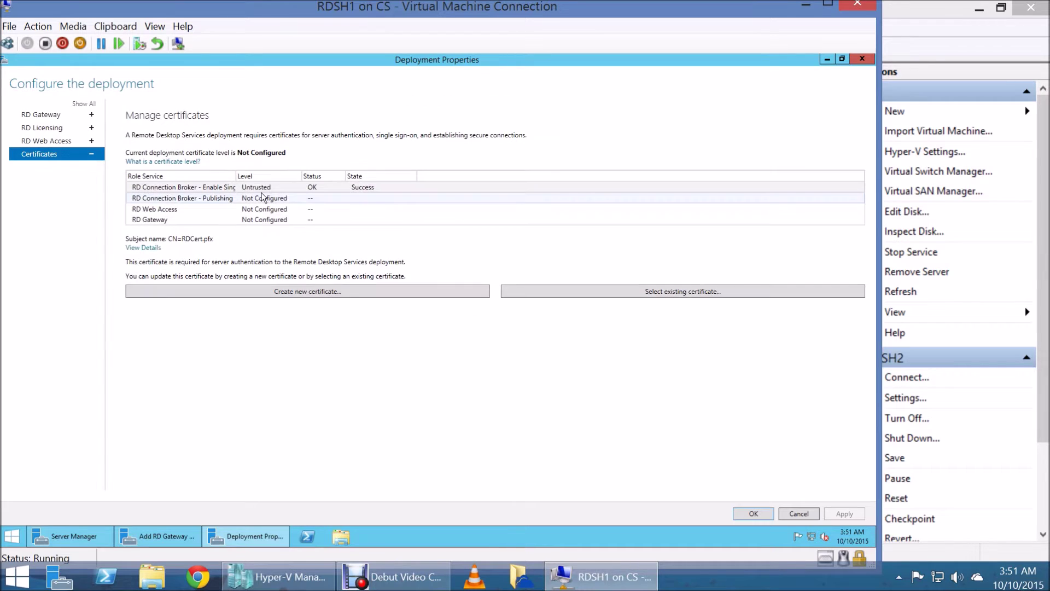
Step: Apply the existing RDCert.pfx, with trusted root allowed, to RD Connection Broker – Publishing
left_click(262, 199)
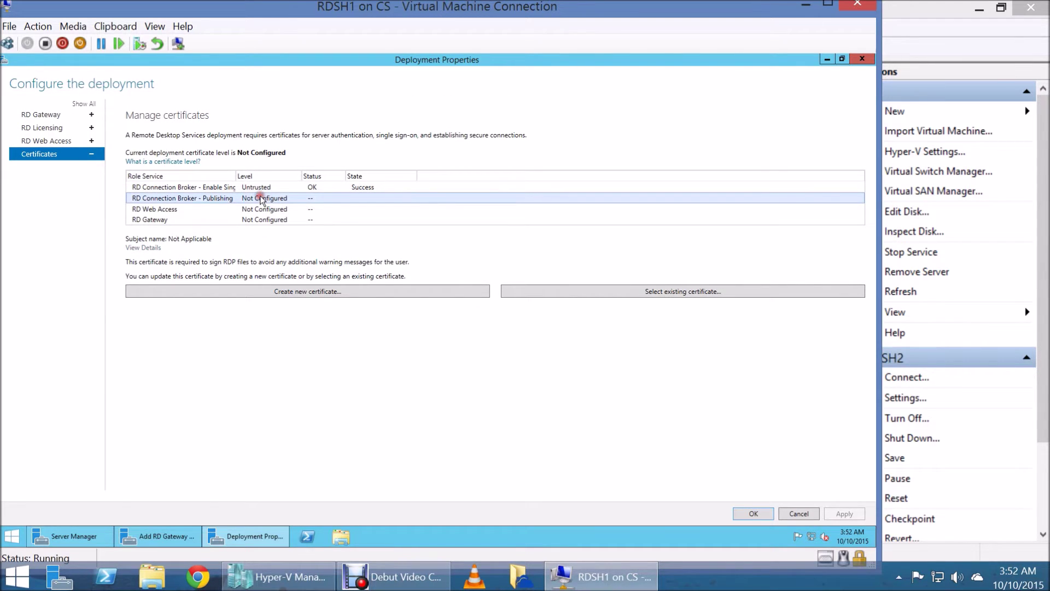
left_click(608, 298)
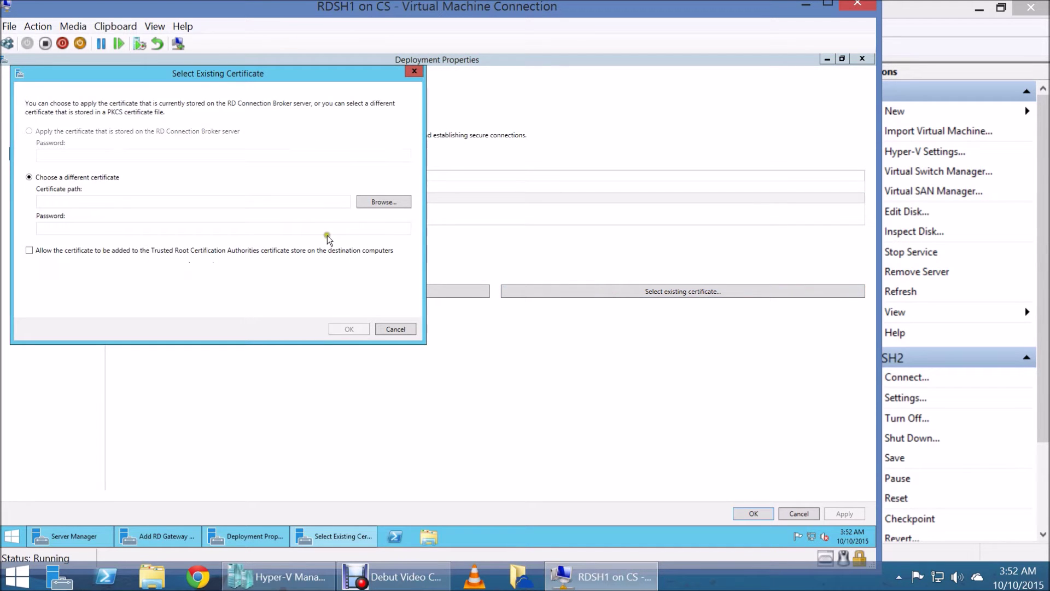
left_click(347, 205)
left_click(371, 205)
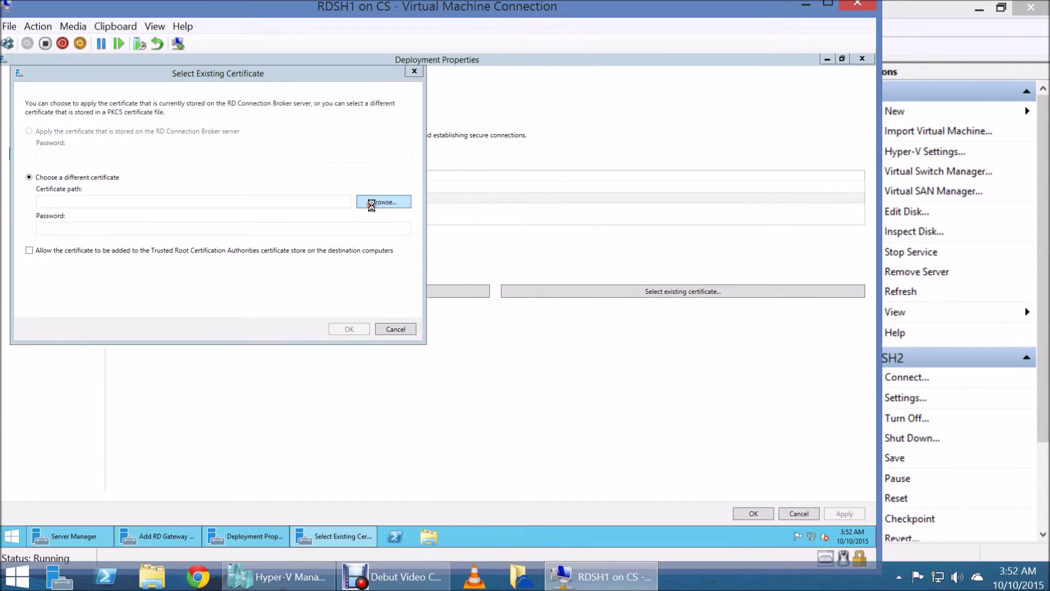
double_click(140, 221)
left_click(129, 230)
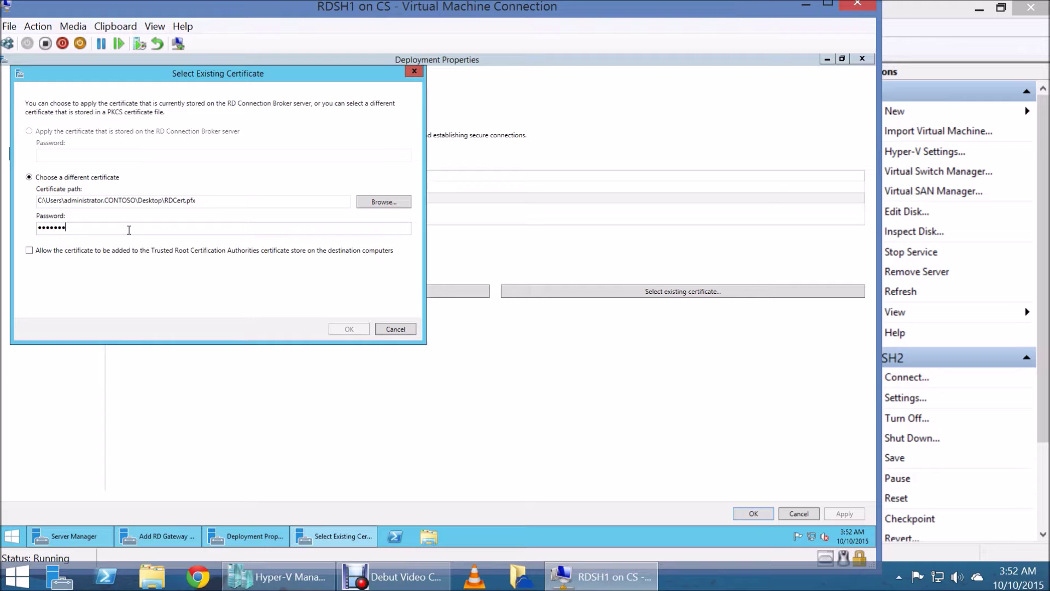
left_click(31, 251)
left_click(336, 324)
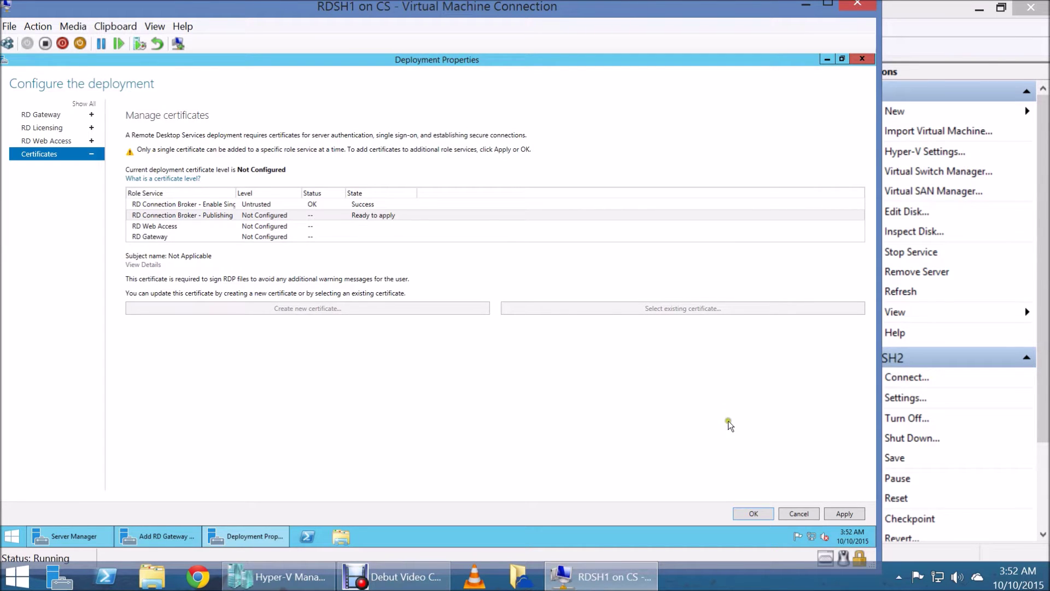
left_click(837, 514)
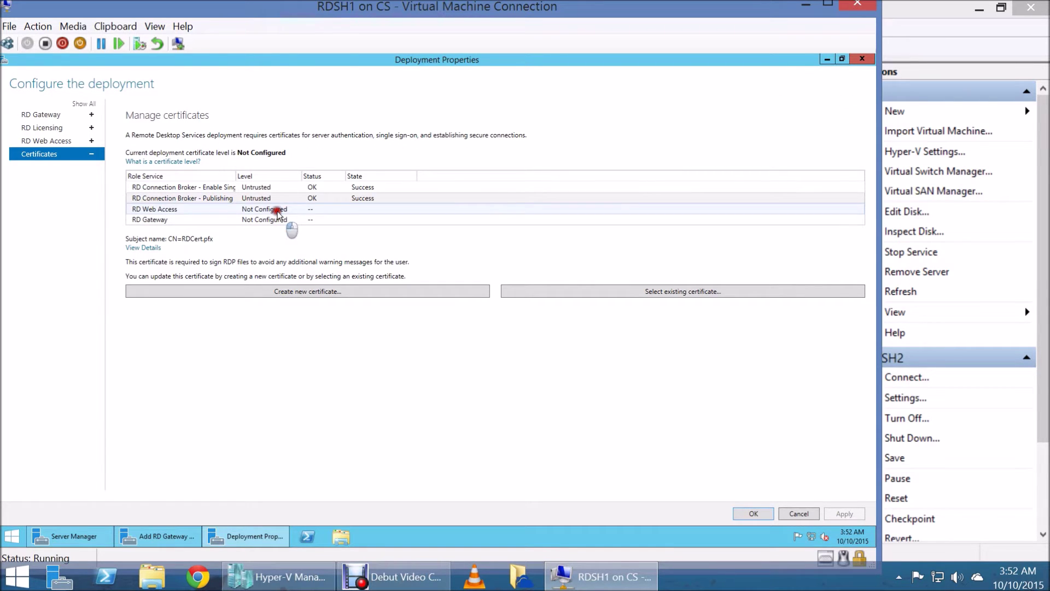
Step: Assign the existing RDCert.pfx to RD Web Access with its password and trusted root, then apply
left_click(279, 211)
left_click(625, 292)
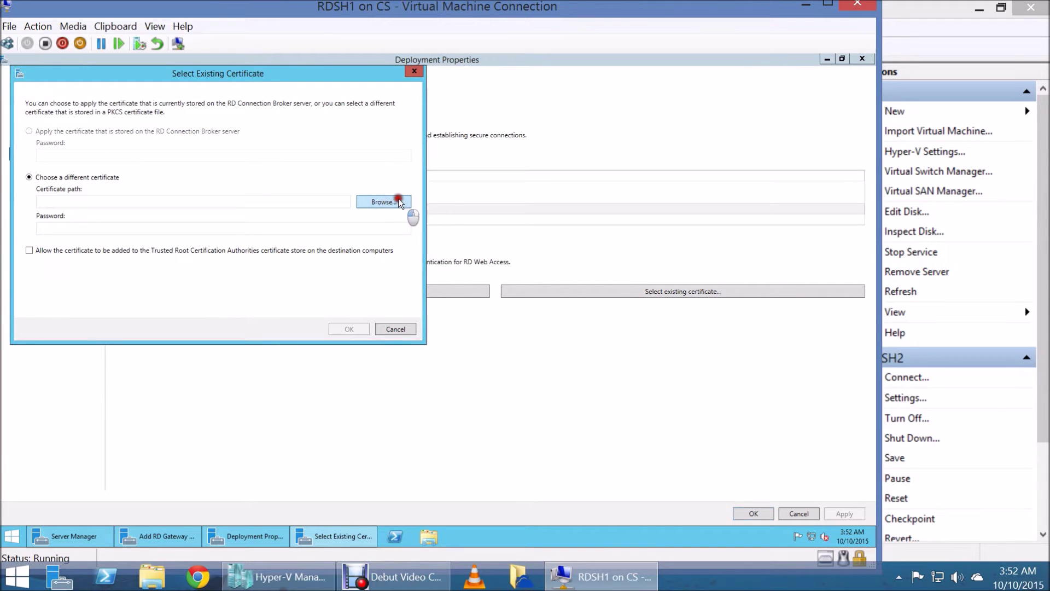
left_click(397, 198)
double_click(153, 211)
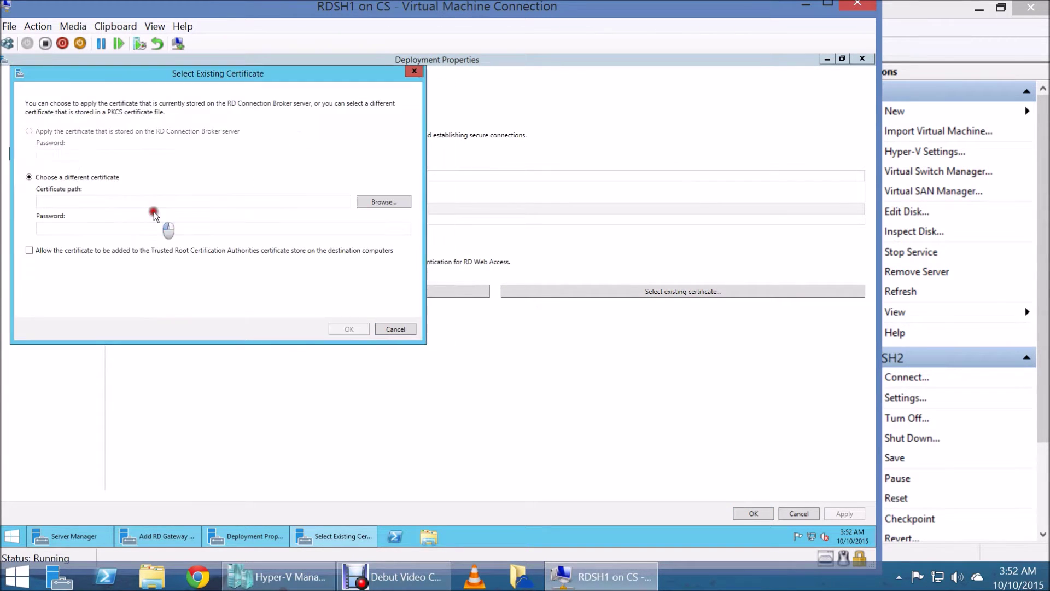
left_click(150, 229)
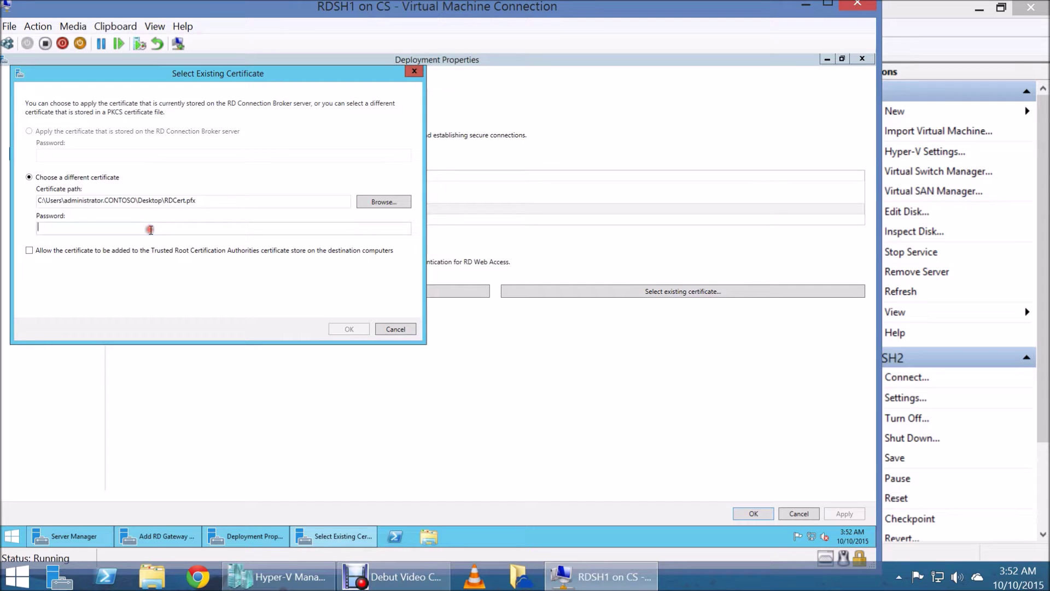
type("••••••••")
left_click(88, 250)
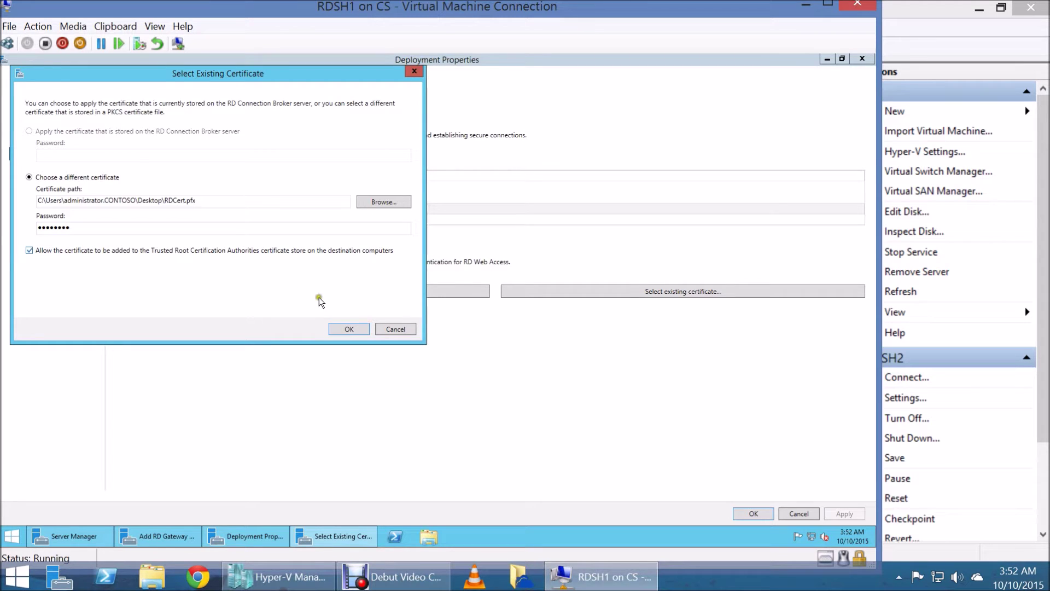
left_click(340, 325)
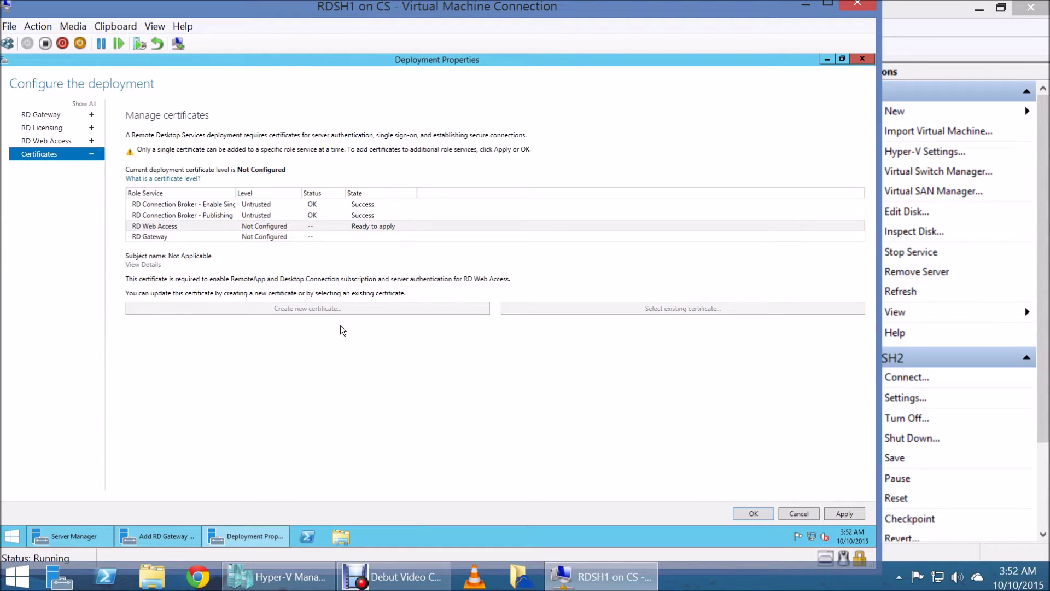
left_click(832, 514)
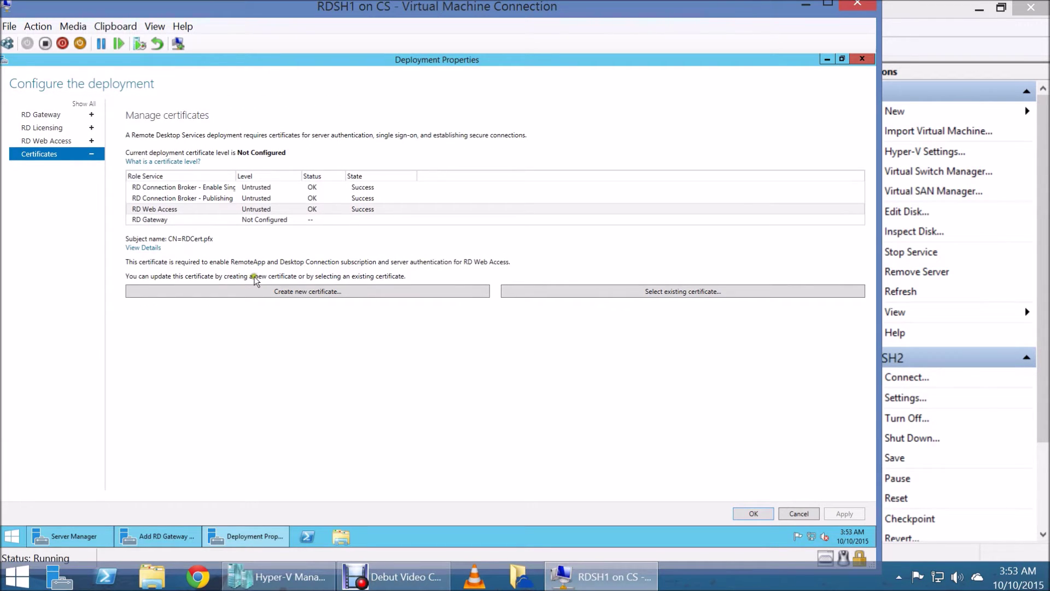
Step: Assign RDCert.pfx to RD Gateway with its password and trusted root, apply, and close Deployment Properties
left_click(253, 219)
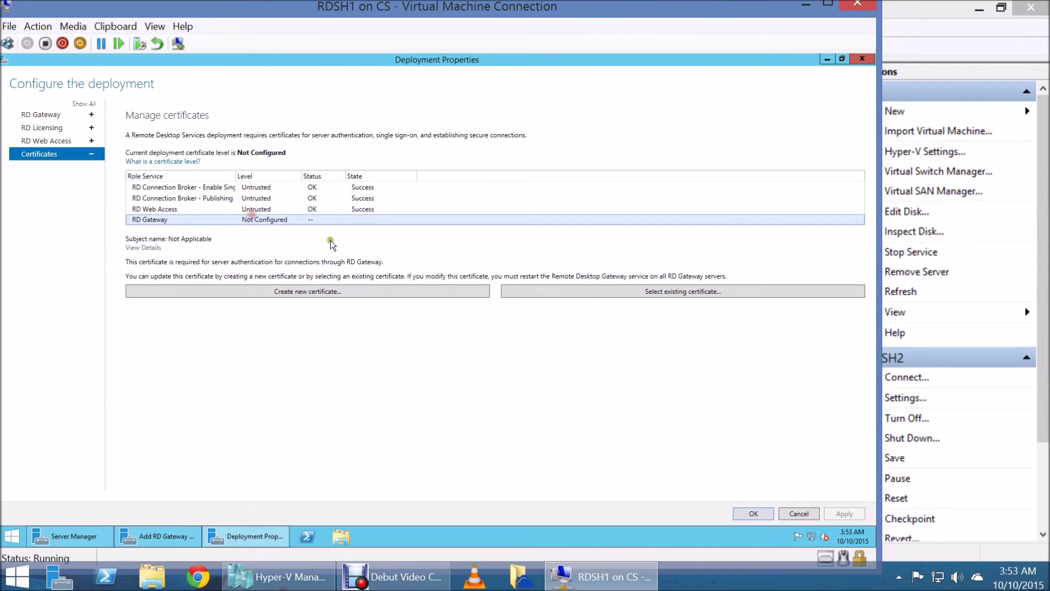
left_click(564, 294)
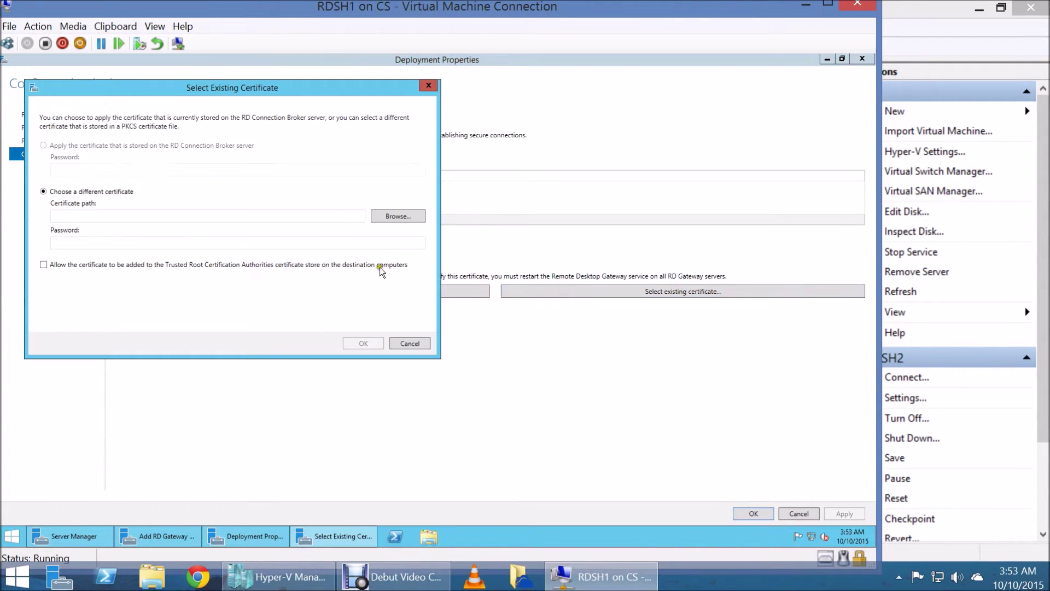
left_click(394, 215)
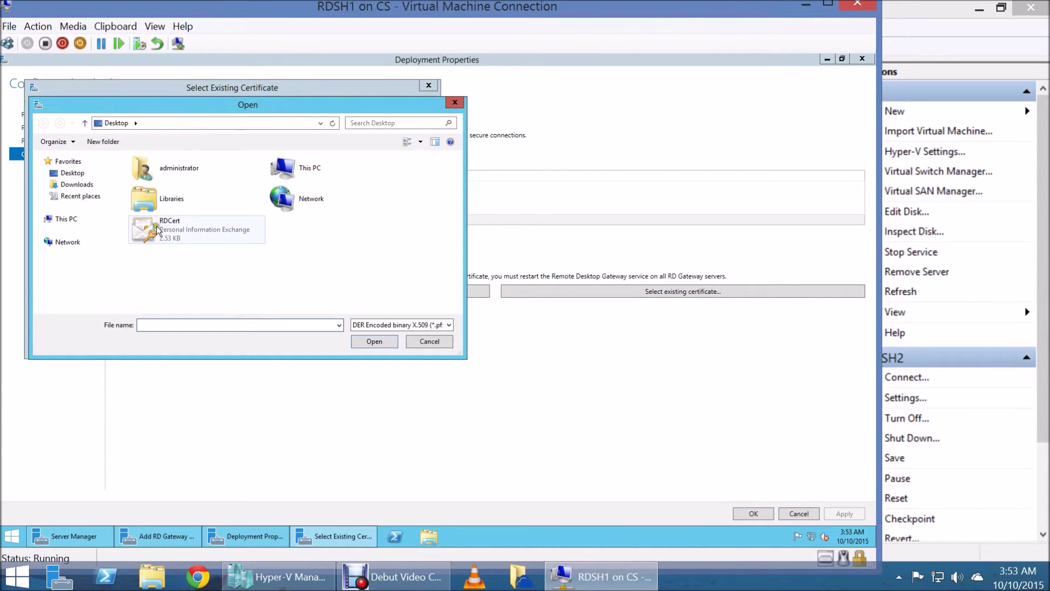
double_click(158, 229)
left_click(165, 241)
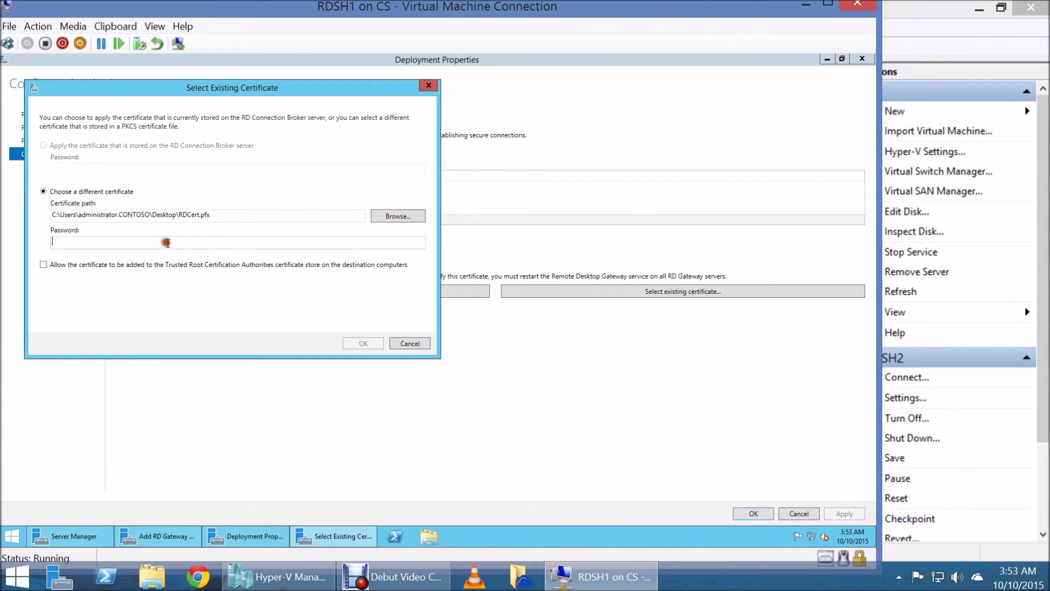
type("•••••••")
left_click(74, 266)
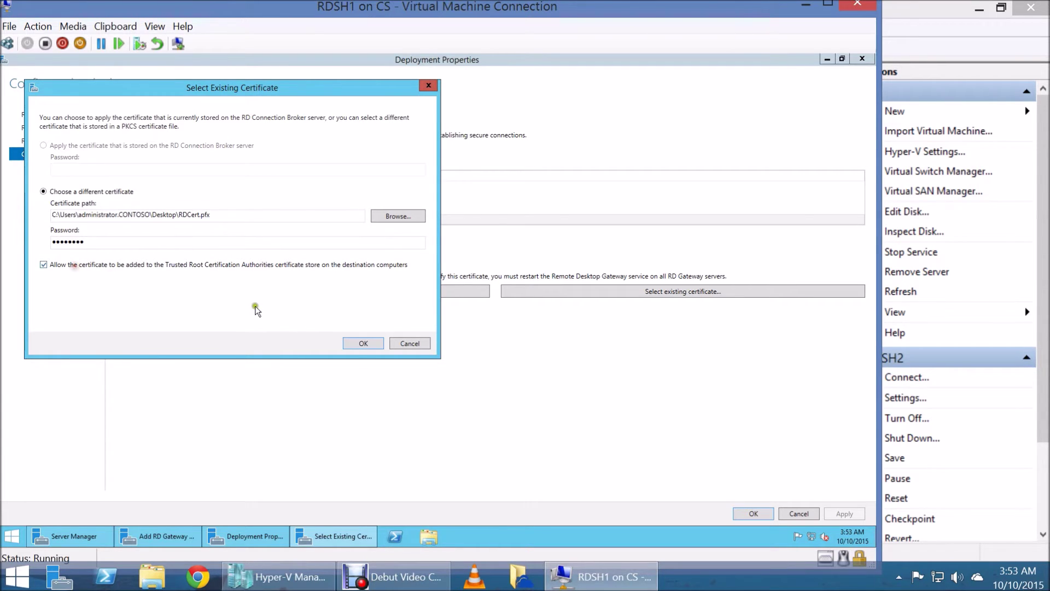
left_click(364, 343)
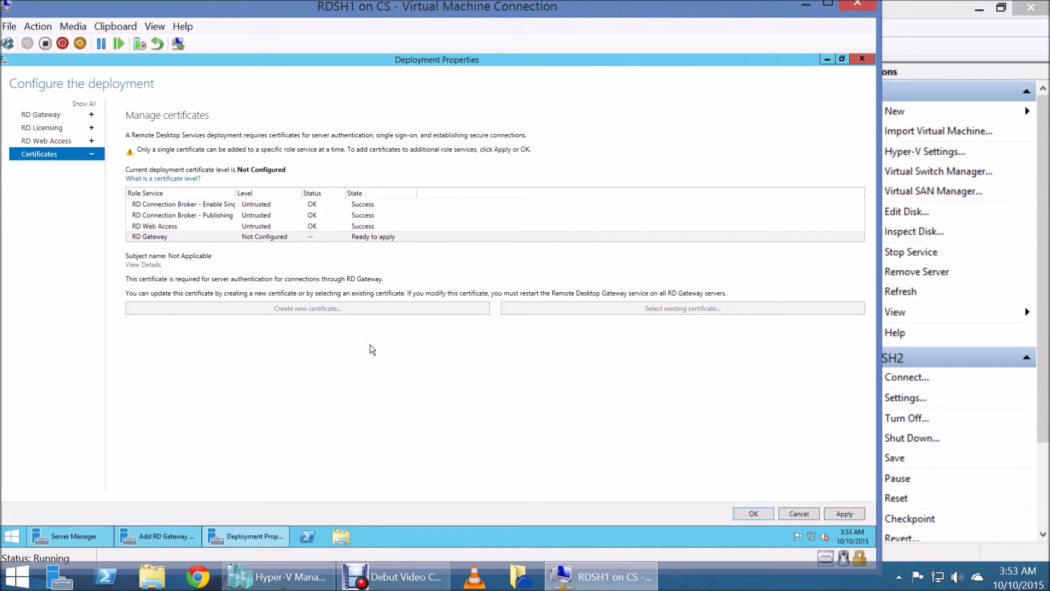
left_click(842, 513)
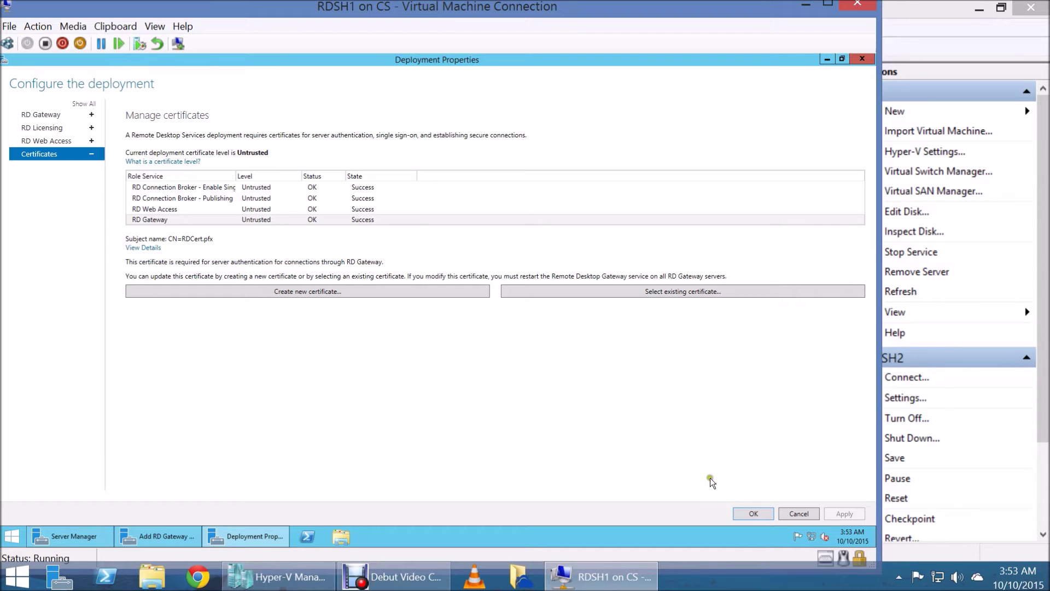
left_click(750, 514)
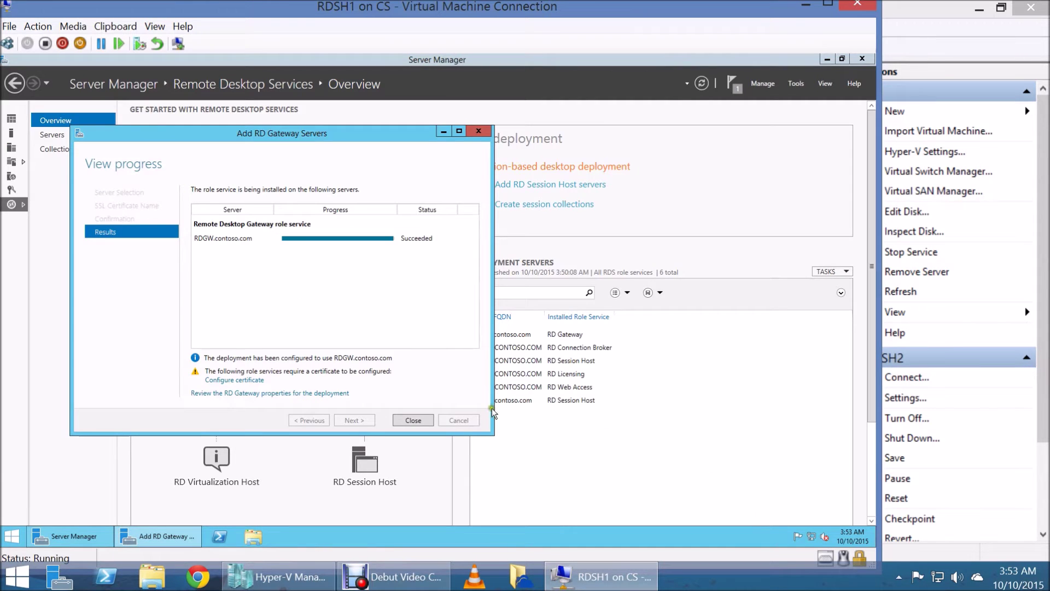
Step: Close the gateway results, refresh the overview, and launch Create Session Collection from RD Session Host
left_click(411, 421)
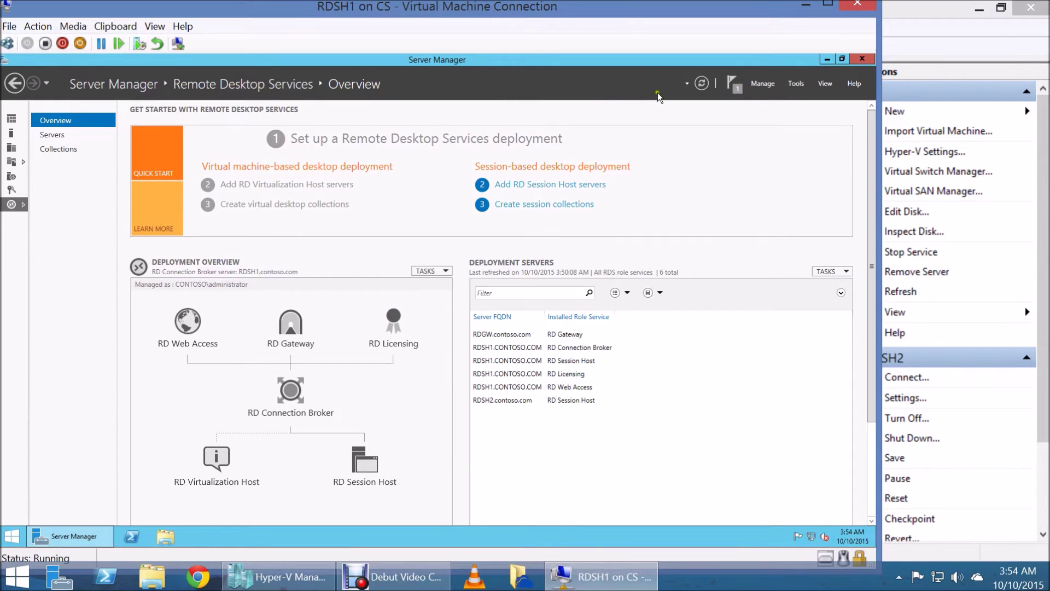
left_click(701, 84)
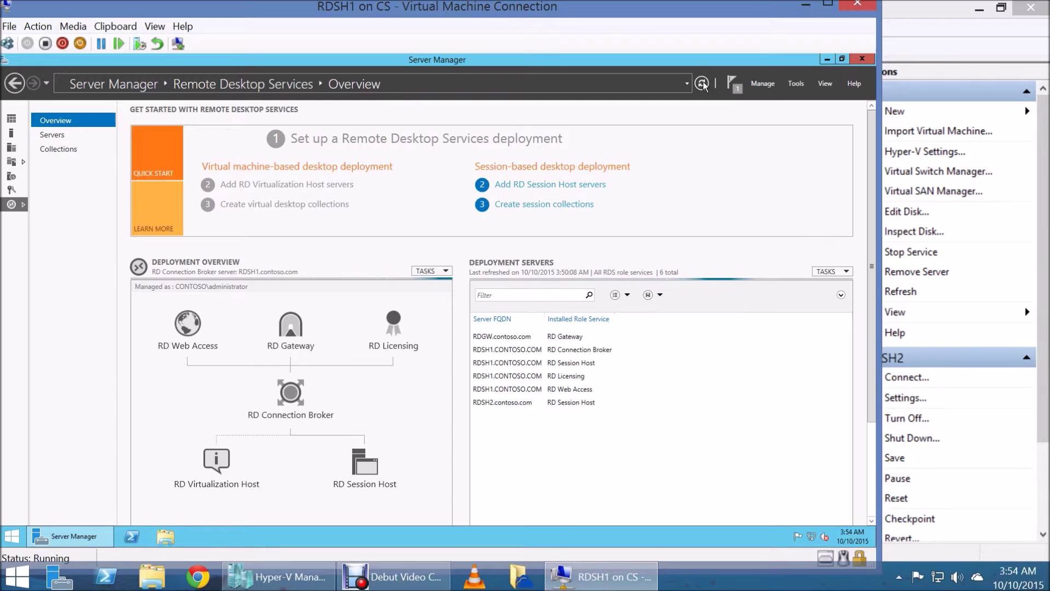
left_click(492, 401)
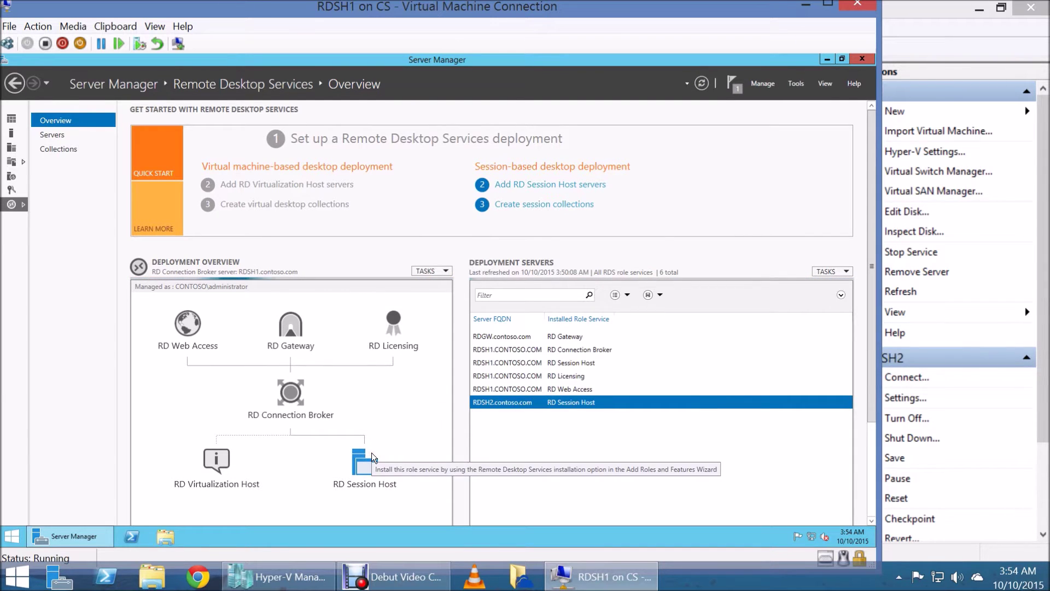
right_click(356, 461)
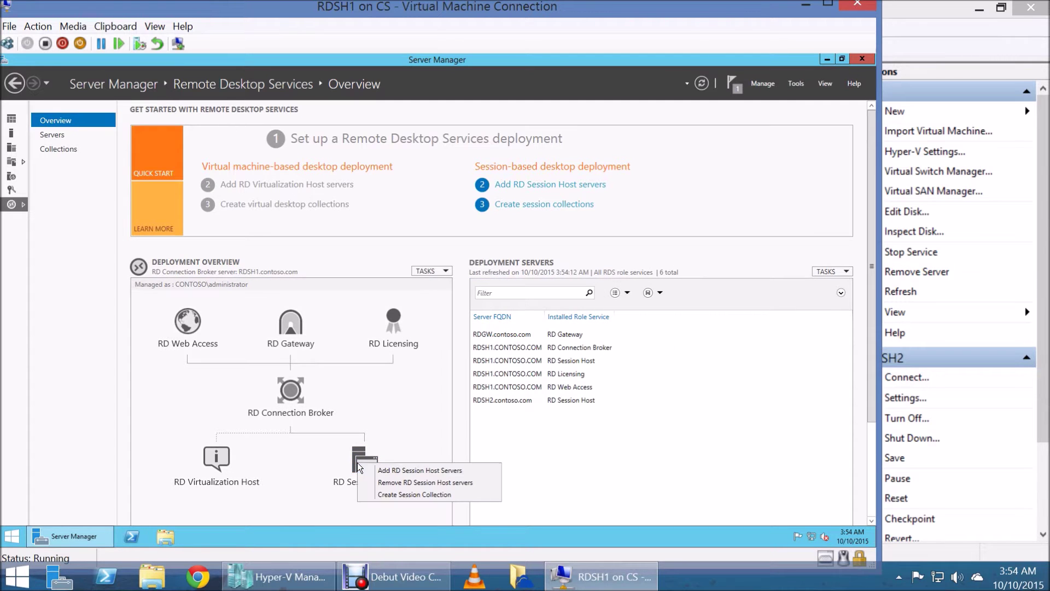
left_click(386, 493)
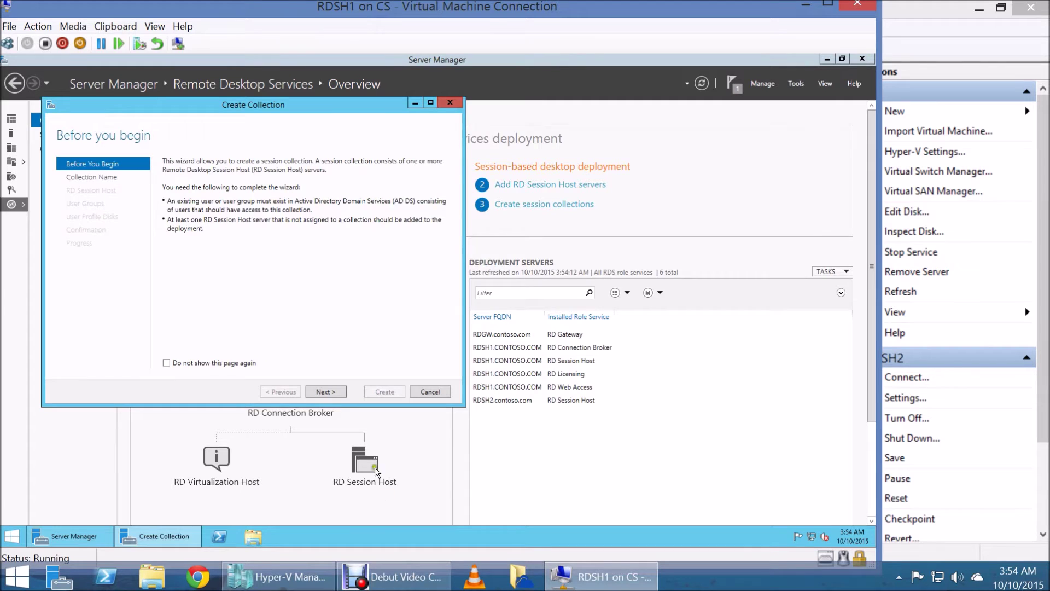
Step: Name the collection 'Contoso Collection' and add RDSH1 and RDSH2 as its session host servers
left_click(321, 392)
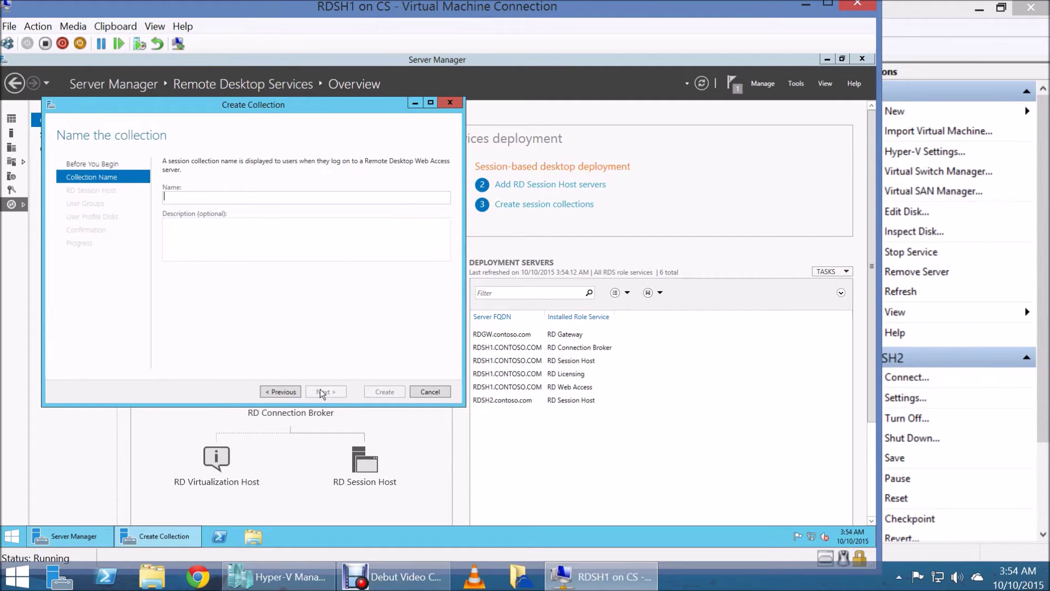
type("Con")
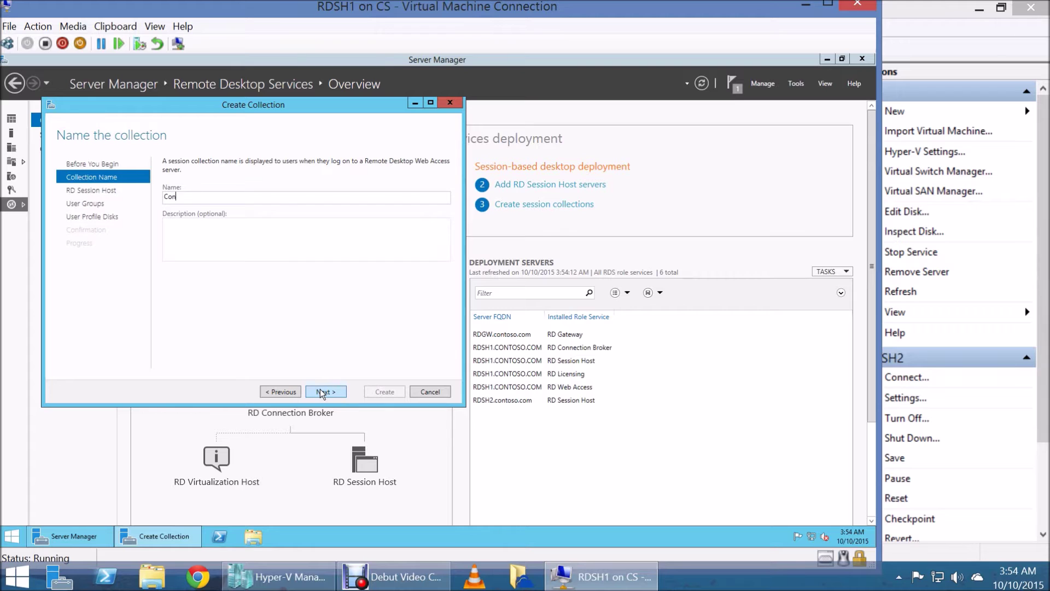
type("toso Collection App")
key("BackSpace")
key("BackSpace")
key("BackSpace")
key("BackSpace")
left_click(323, 392)
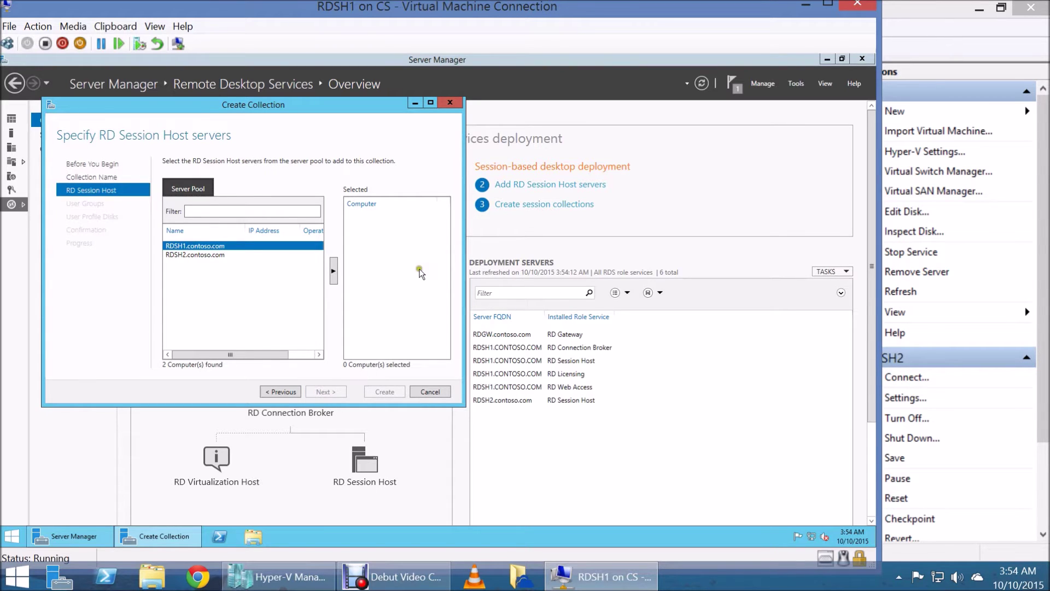
left_click(180, 254, "shift")
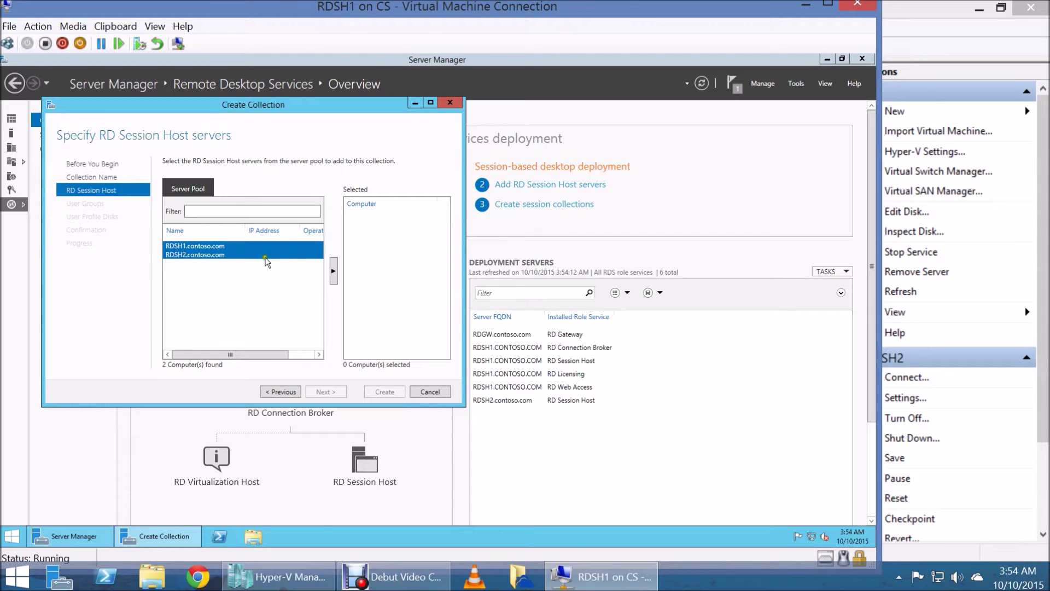
left_click(333, 271)
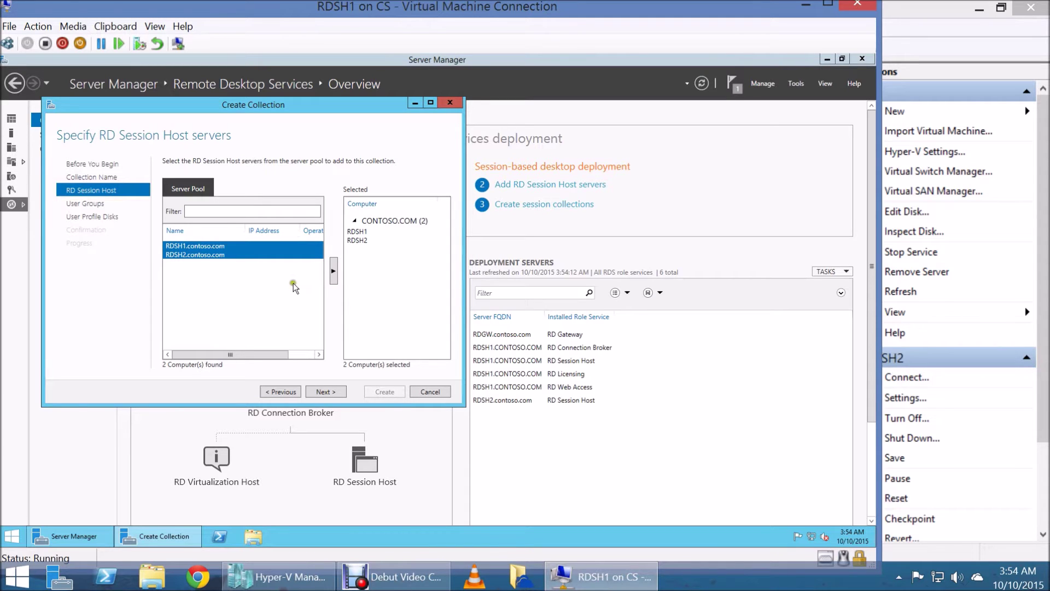
left_click(332, 394)
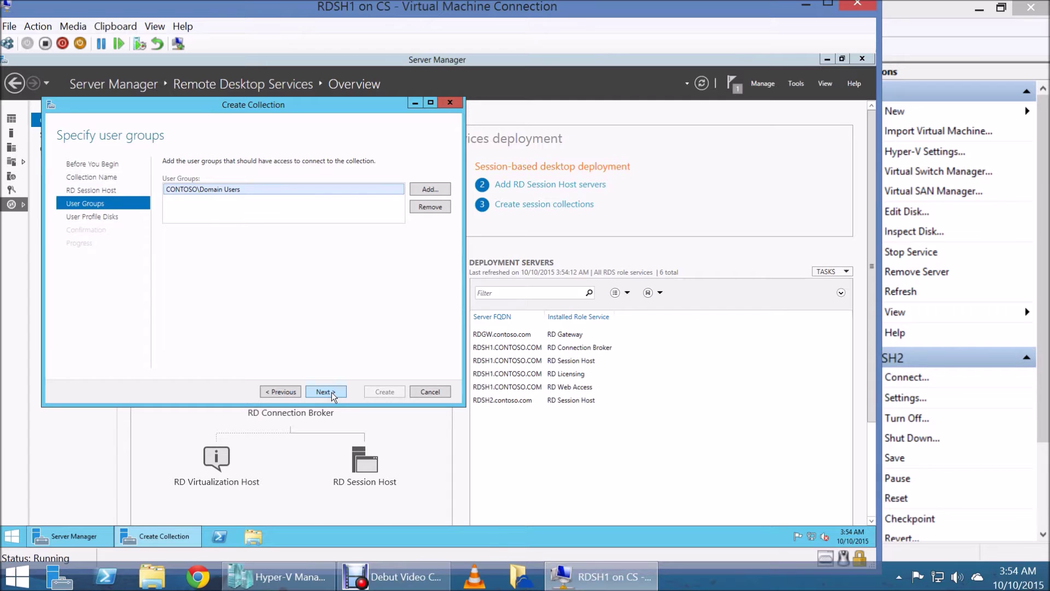
Step: Add Domain Admins alongside Domain Users and disable user profile disks for the collection
left_click(427, 188)
left_click(428, 192)
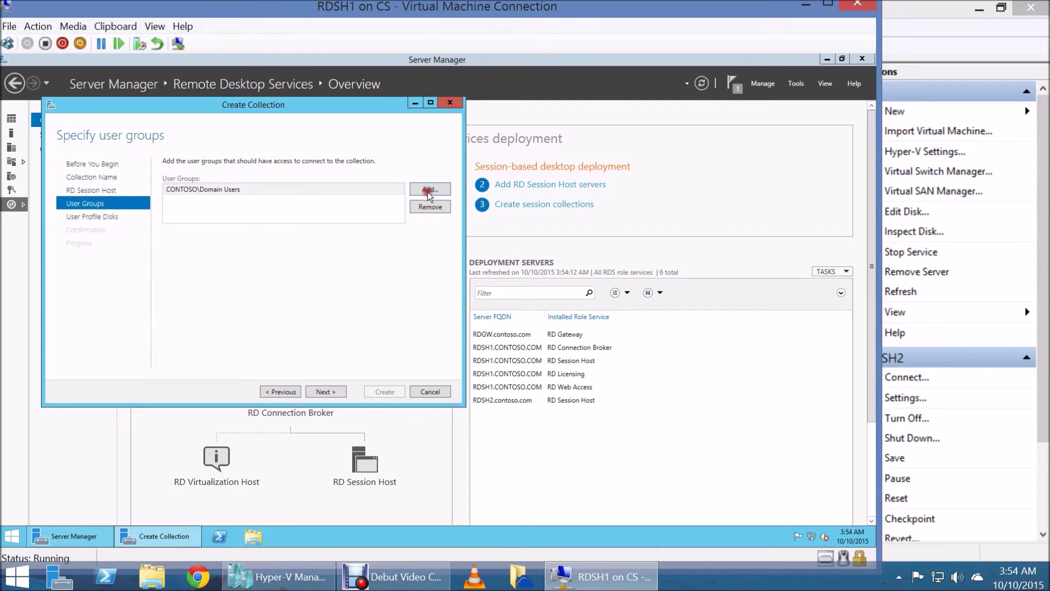
type("dom")
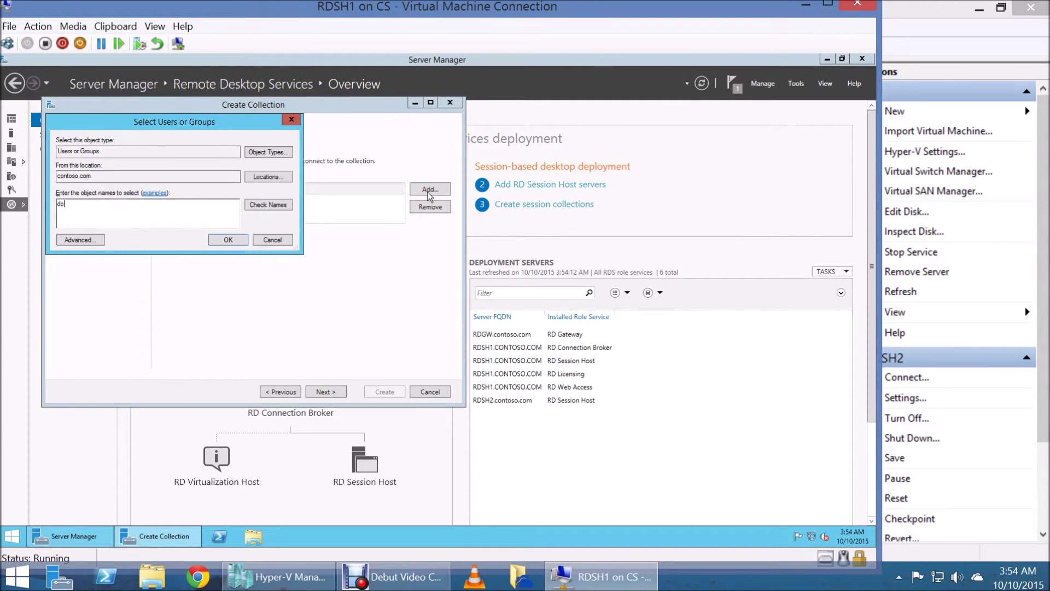
left_click(268, 204)
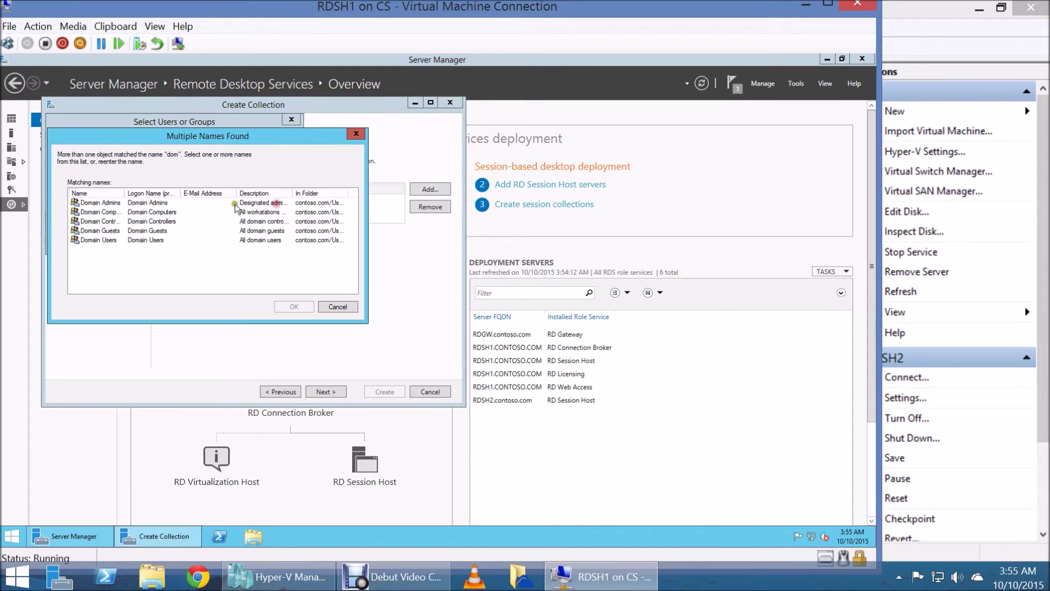
left_click(127, 204)
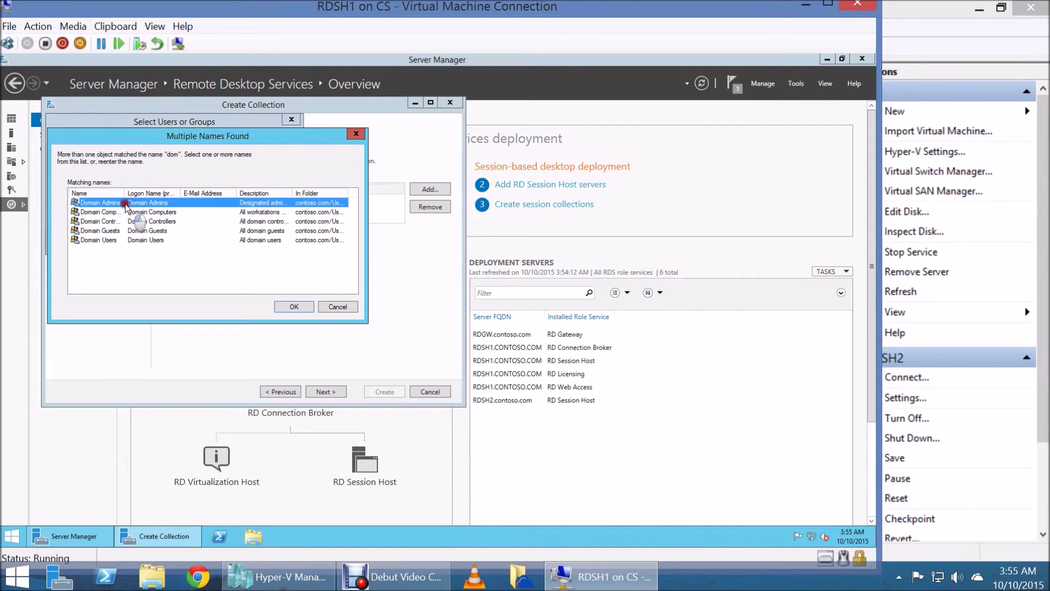
left_click(293, 306)
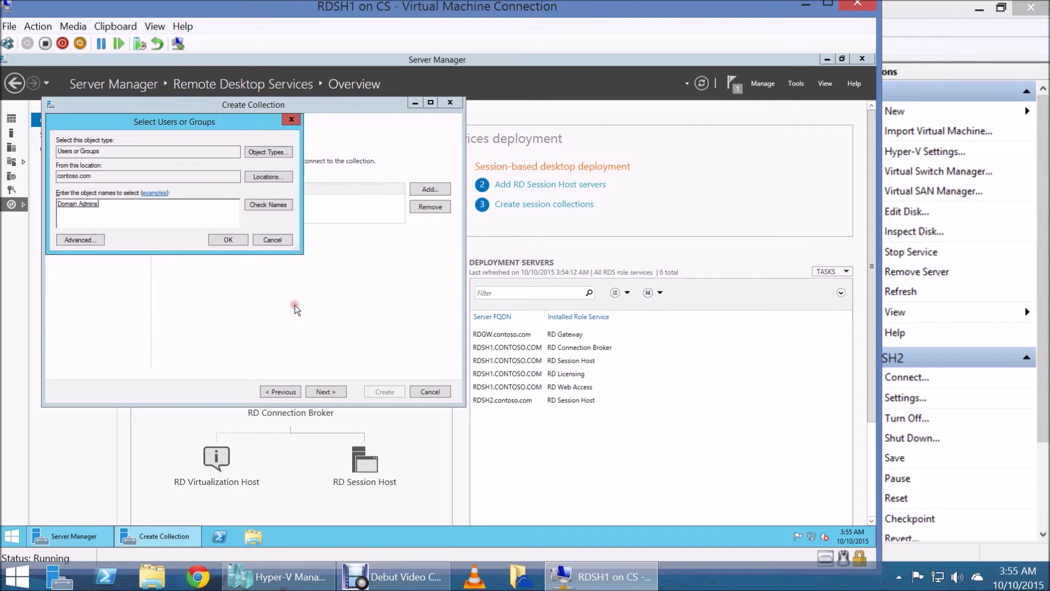
left_click(232, 241)
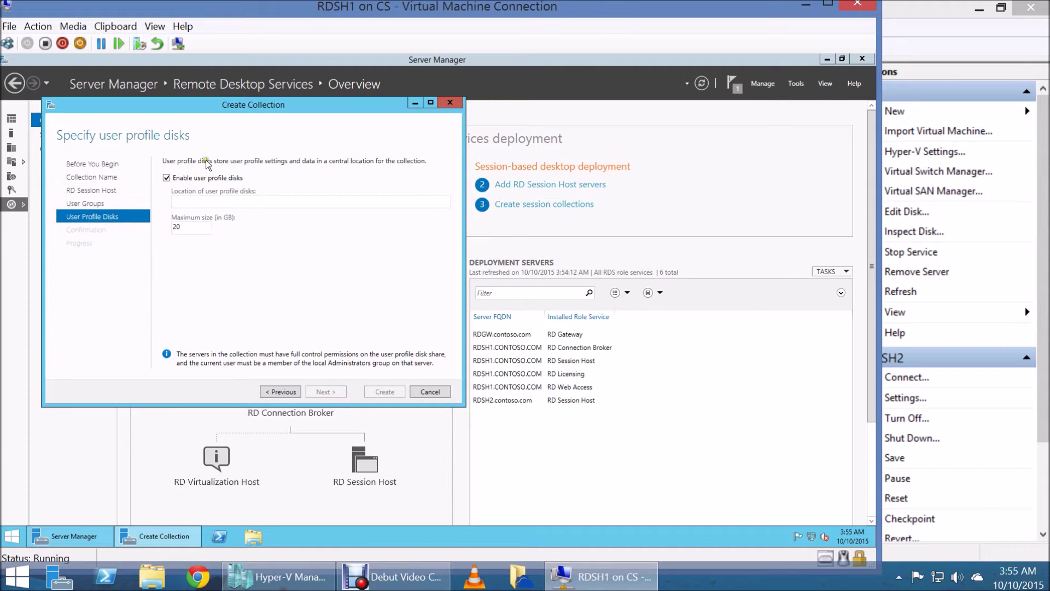
left_click(202, 177)
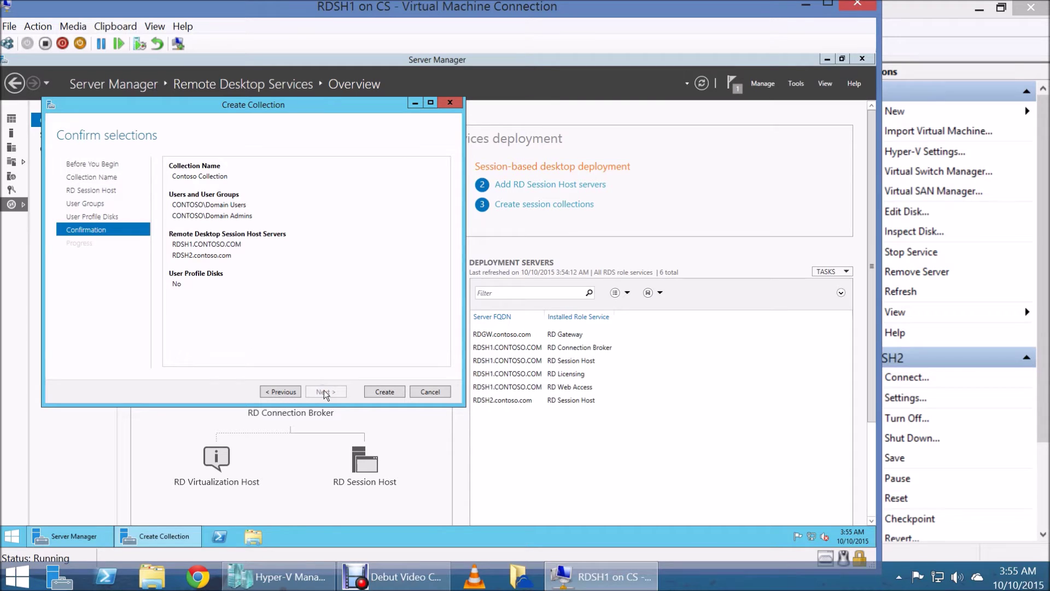
Step: Create the Contoso Collection with RDSH1 and RDSH2, and close the wizard after both tasks succeed
left_click(374, 391)
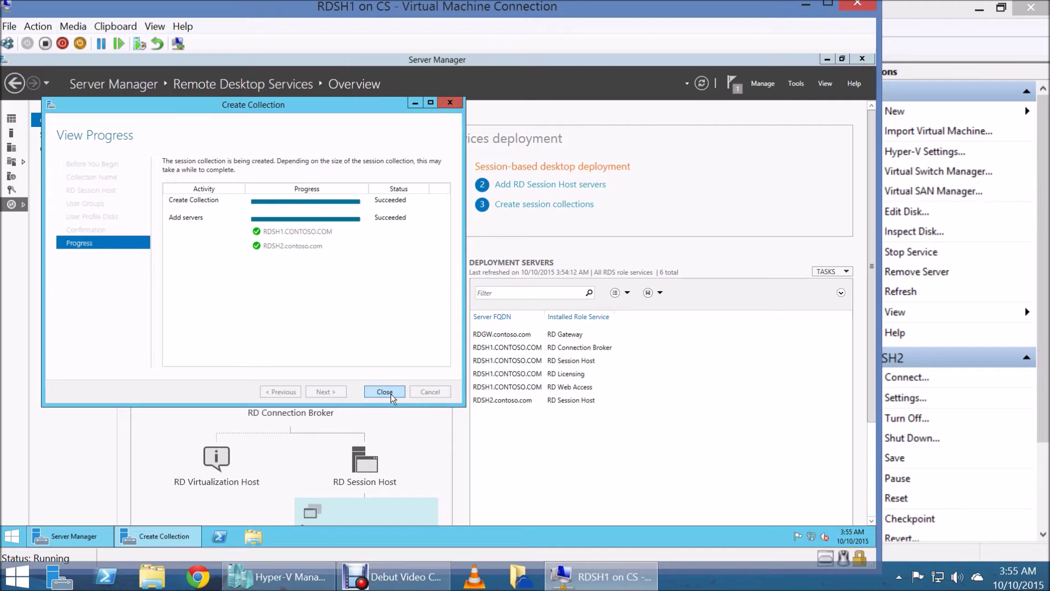
left_click(385, 391)
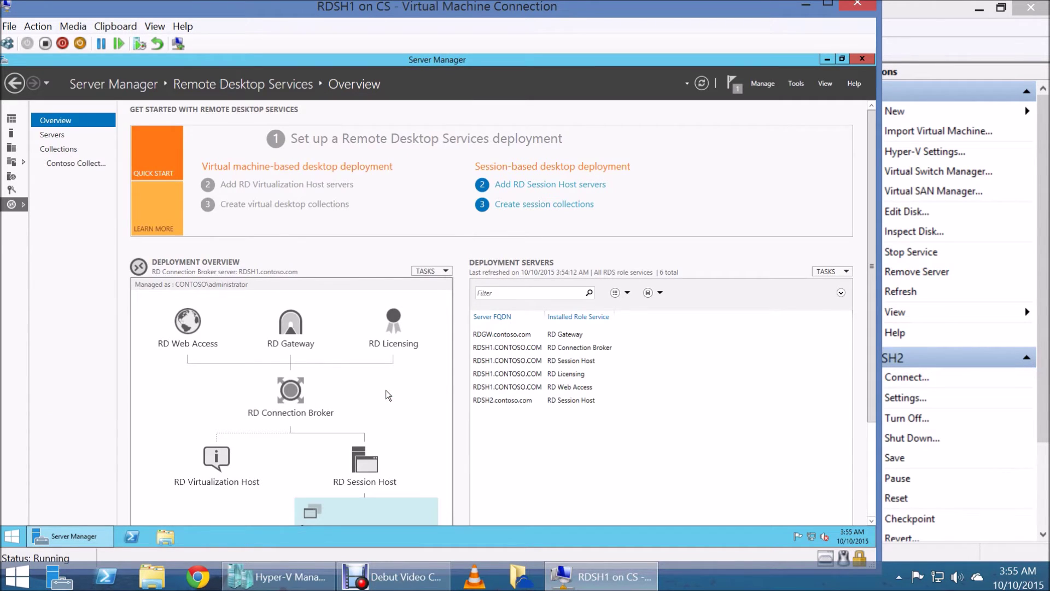
Step: Open the Contoso Collection and start the Publish RemoteApp Programs wizard
left_click(50, 135)
left_click(64, 165)
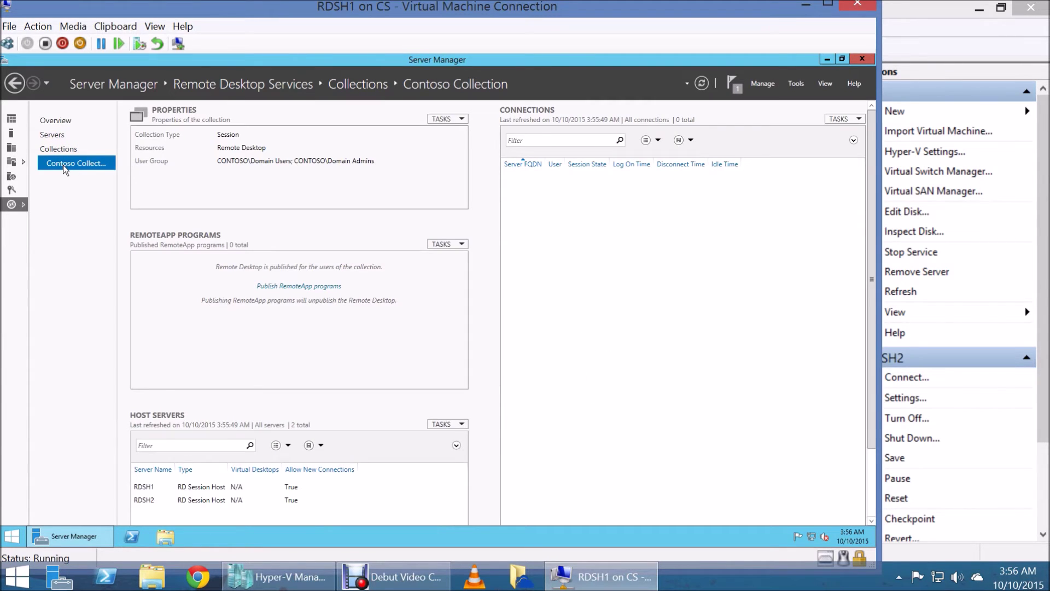
left_click(173, 165)
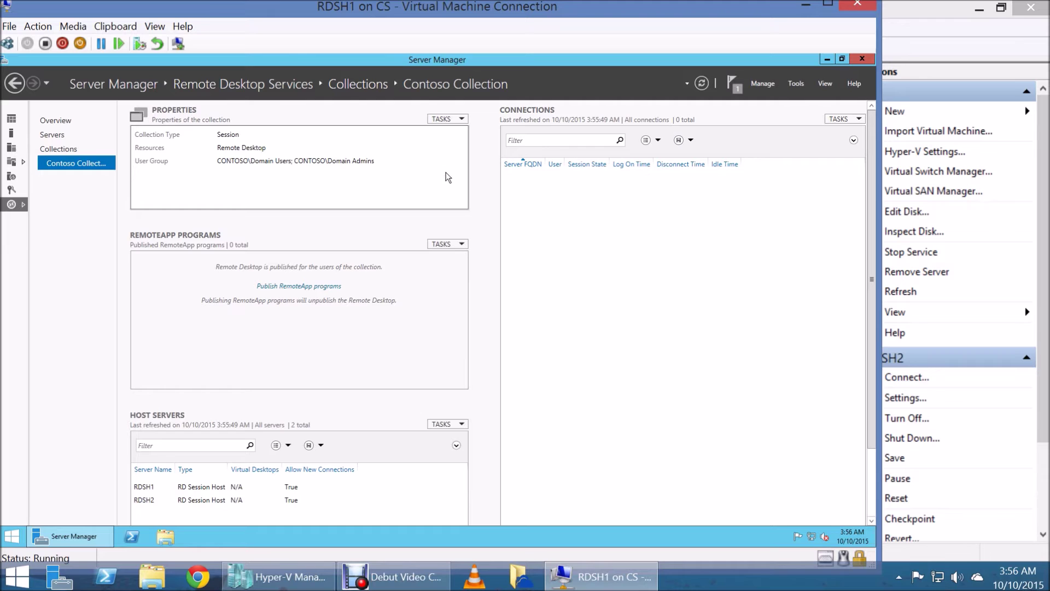
left_click(305, 289)
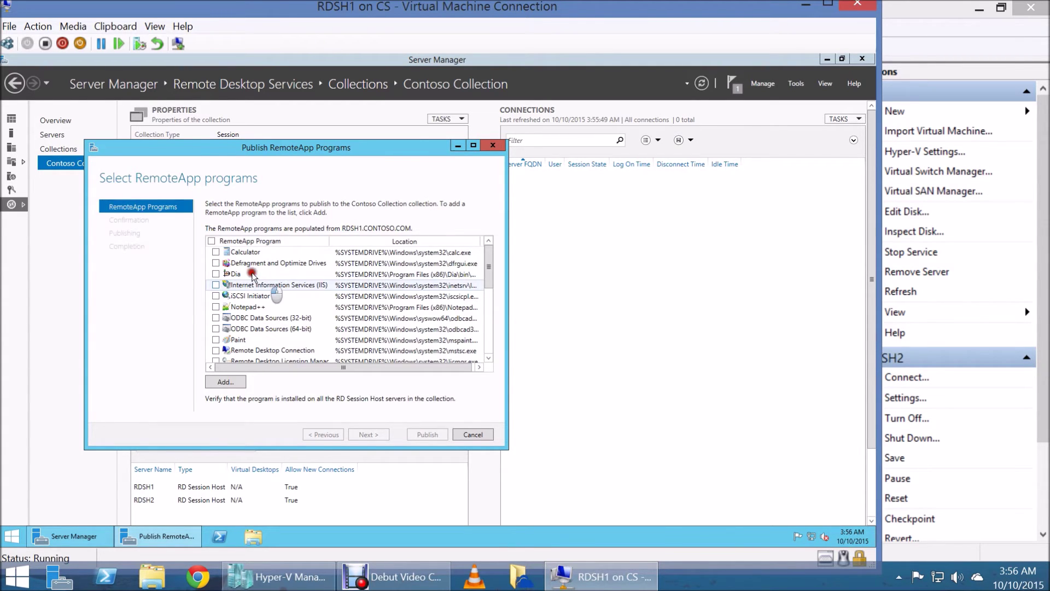
Step: Select Dia and Notepad++ and publish them as RemoteApp programs
left_click(215, 274)
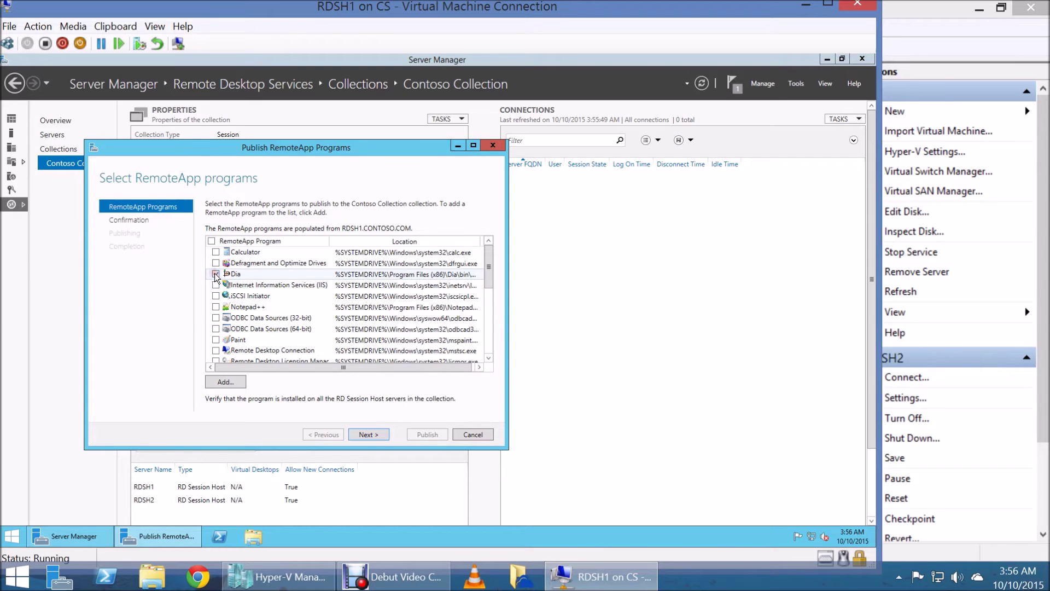
left_click(215, 307)
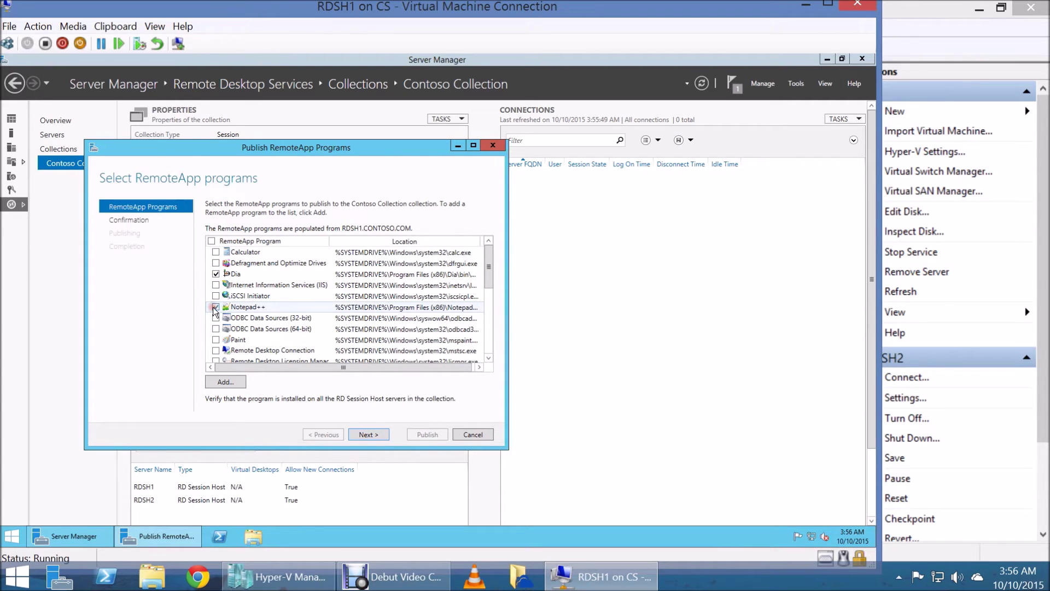
left_click(366, 434)
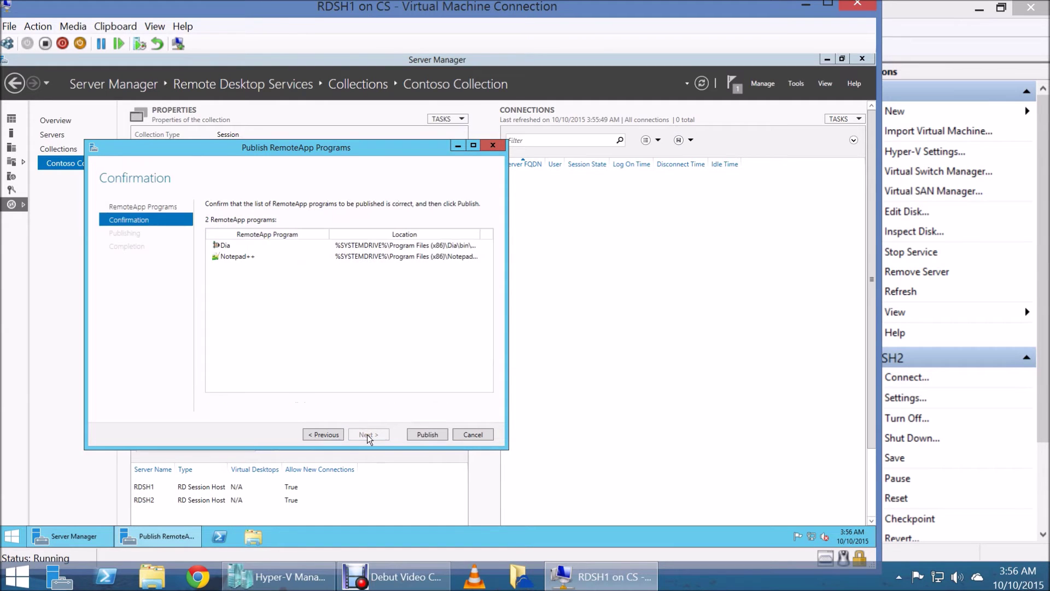
left_click(420, 435)
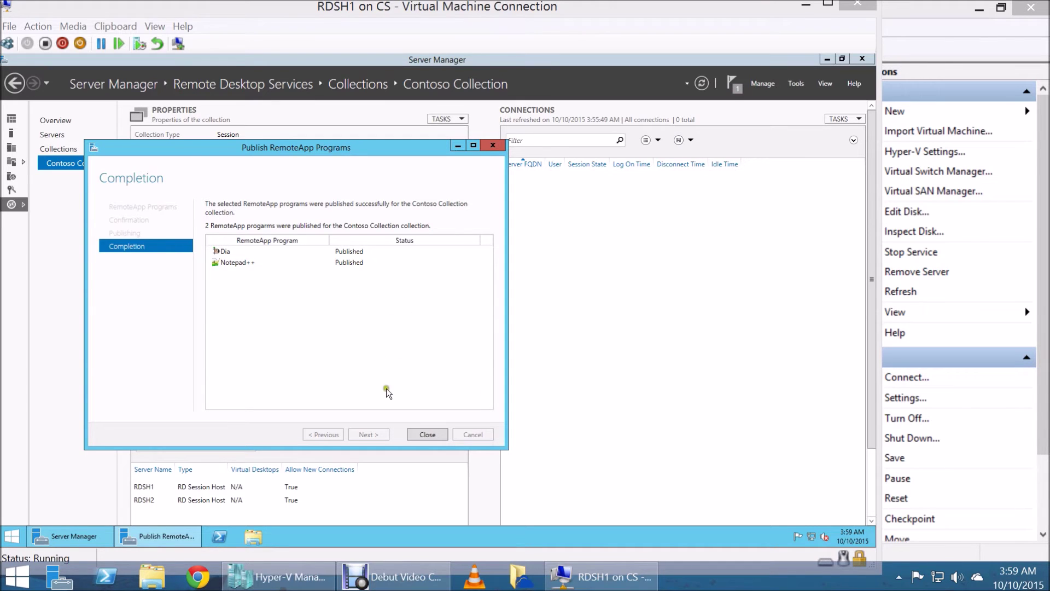
Step: Close the finished publishing wizard and bring Hyper-V Manager to the front
left_click(419, 433)
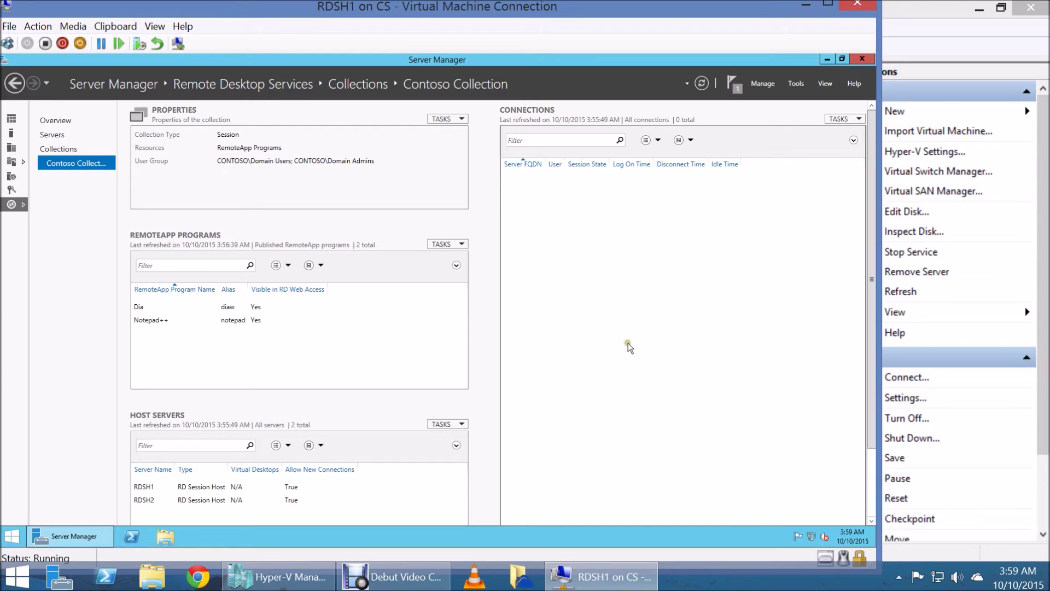
left_click(310, 577)
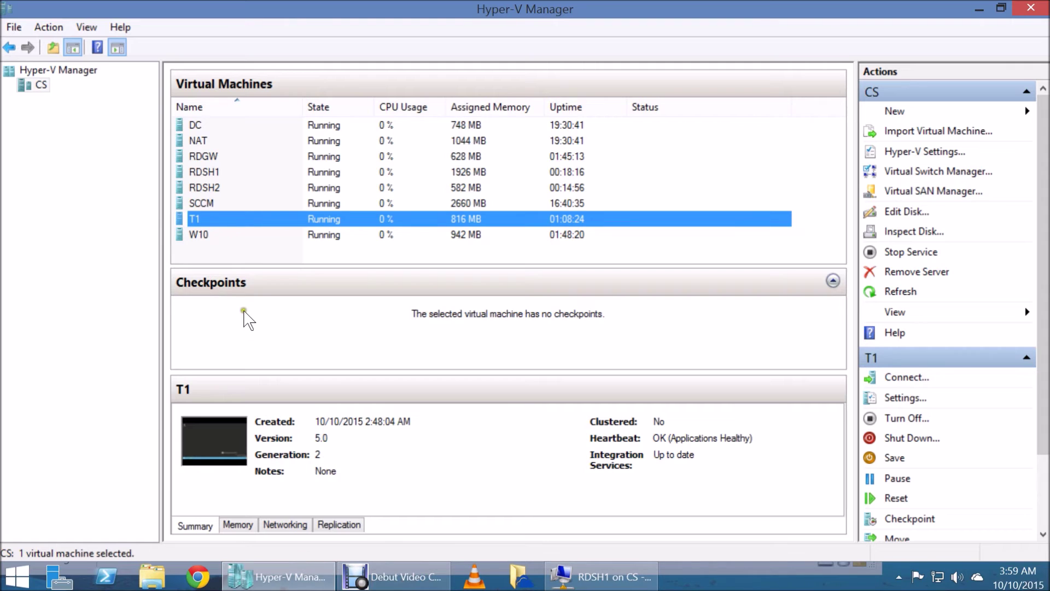
Step: Connect to the T1 VM in a maximized window and launch Internet Explorer
double_click(186, 219)
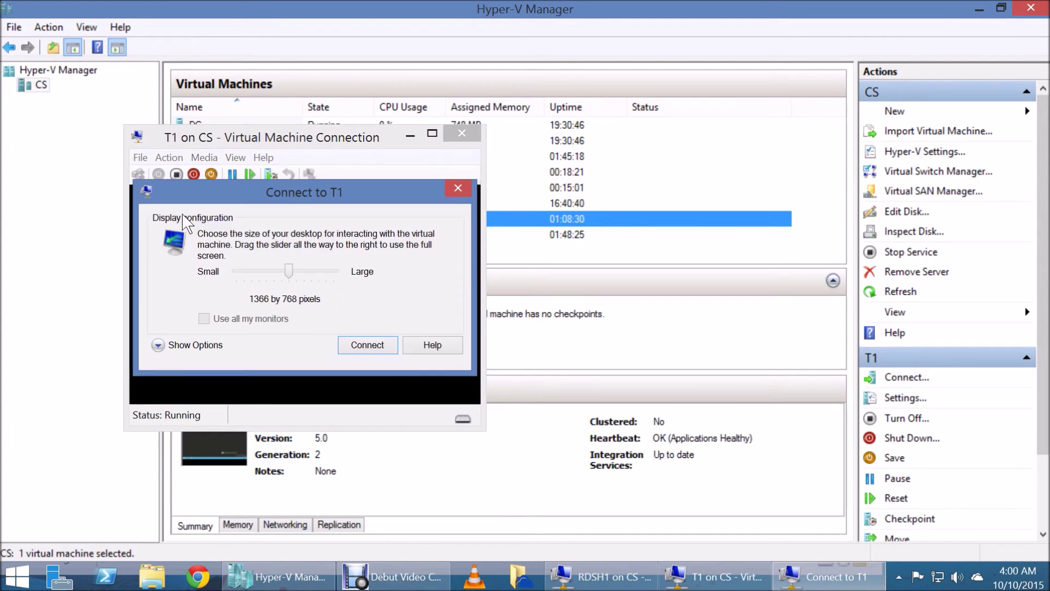
key("Return")
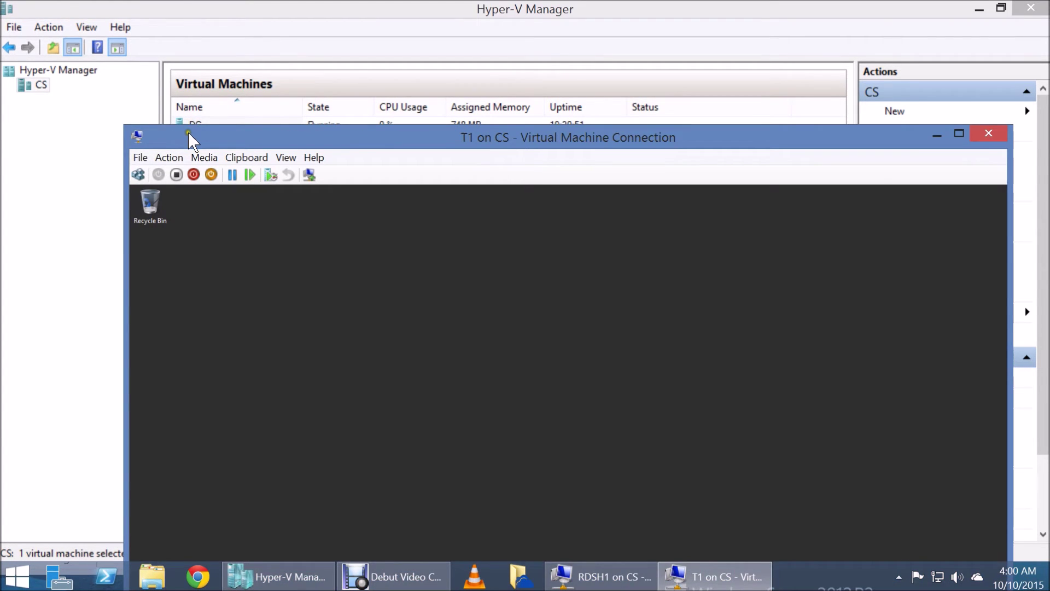
double_click(188, 132)
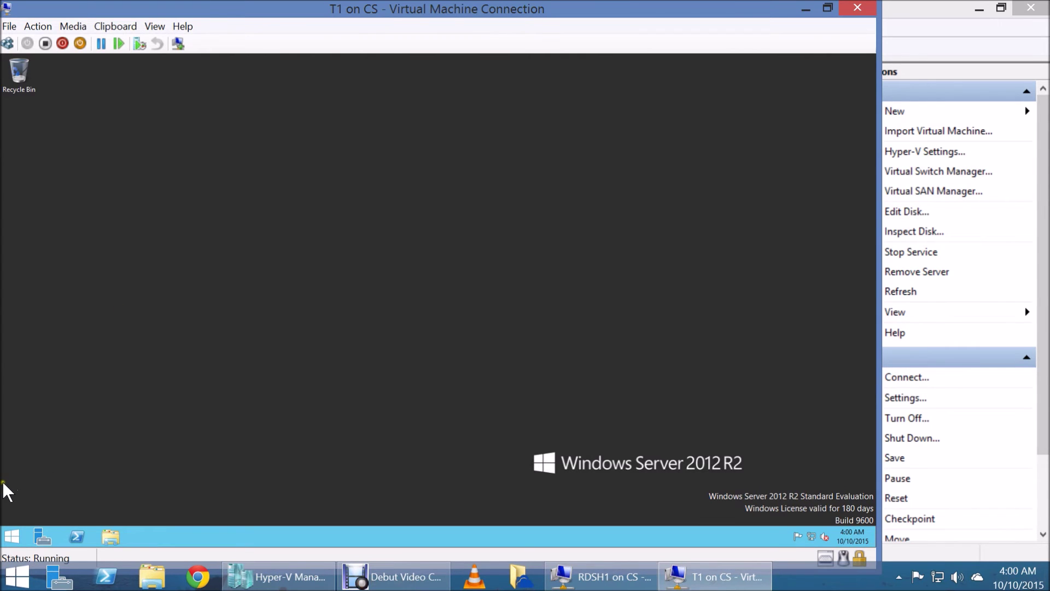
left_click(8, 539)
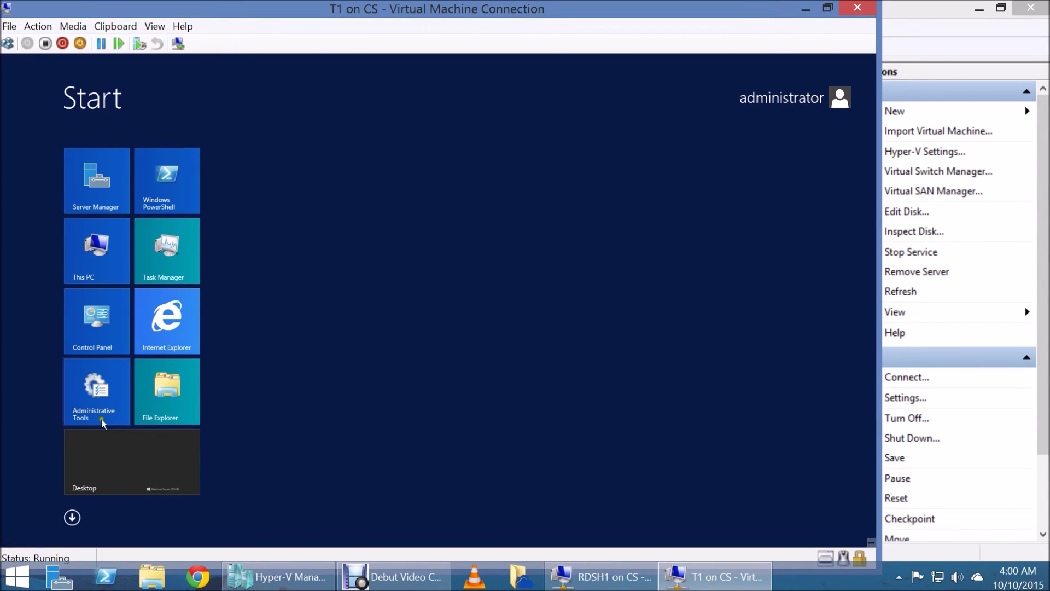
left_click(161, 331)
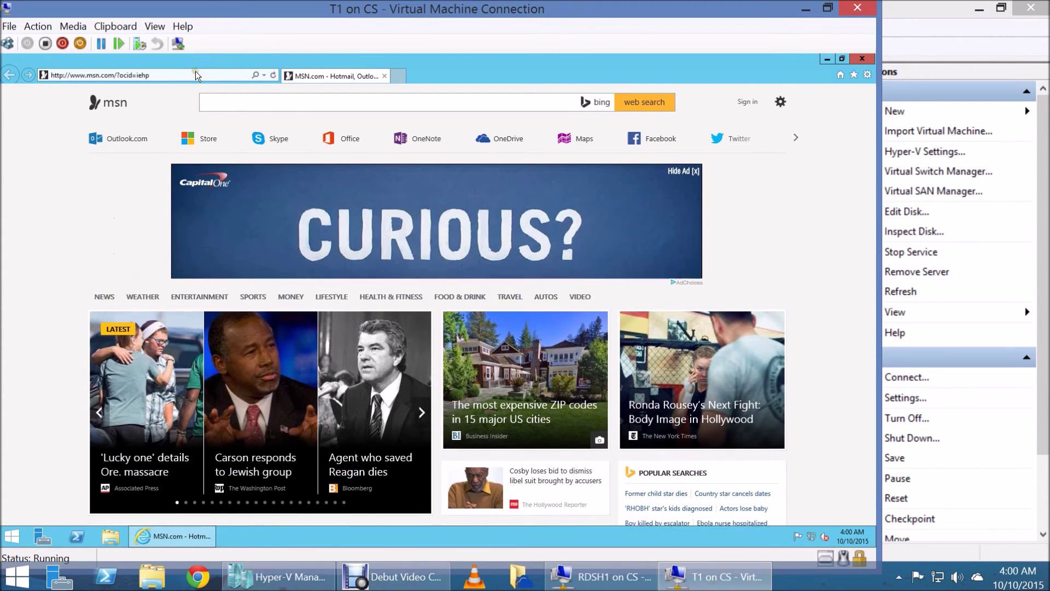
Step: Browse to rdsh1.contoso.com/rdweb, bypass the certificate warning, and sign in to RD Web Access
left_click(195, 71)
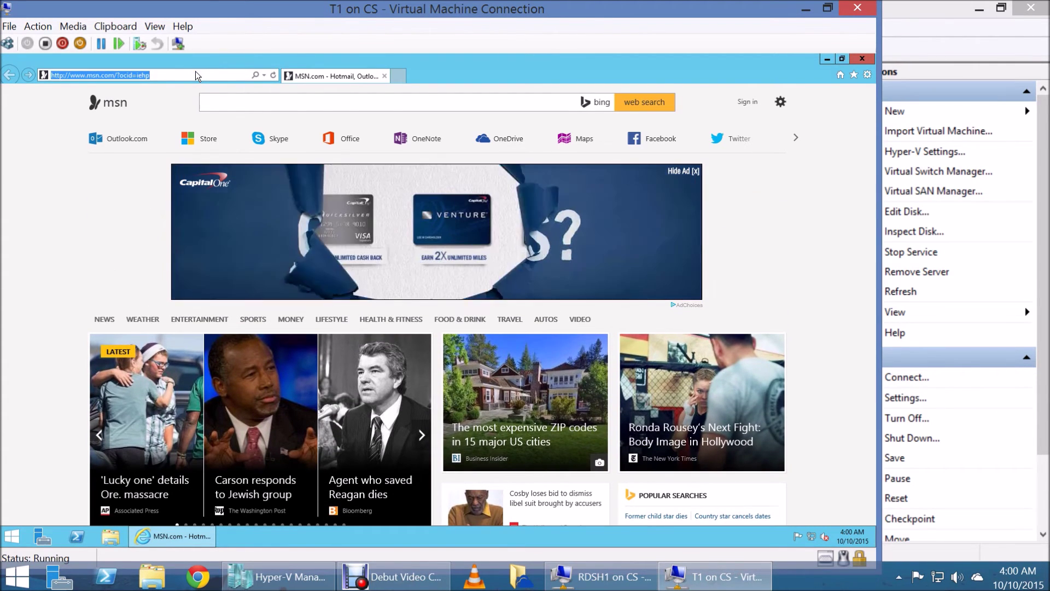
type("rdsh1.contoso.com/")
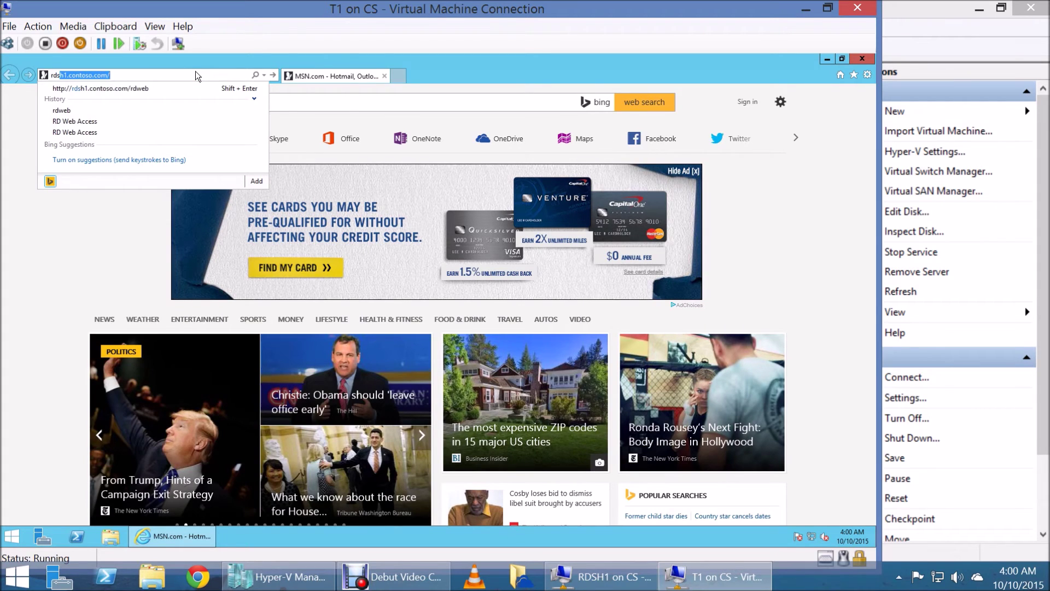
key("Down")
key("Return")
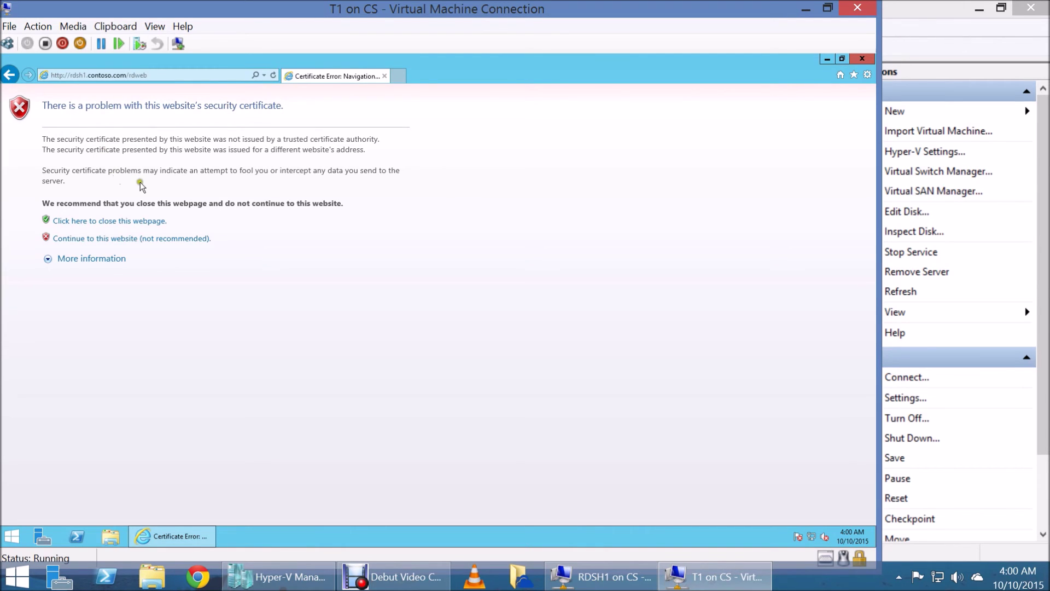
left_click(141, 238)
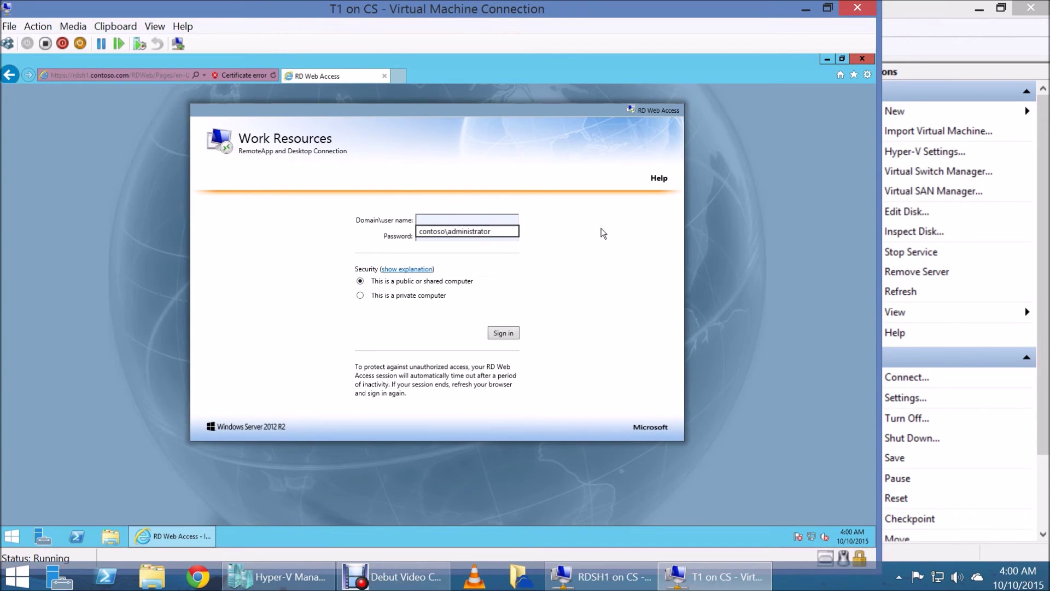
key("Tab")
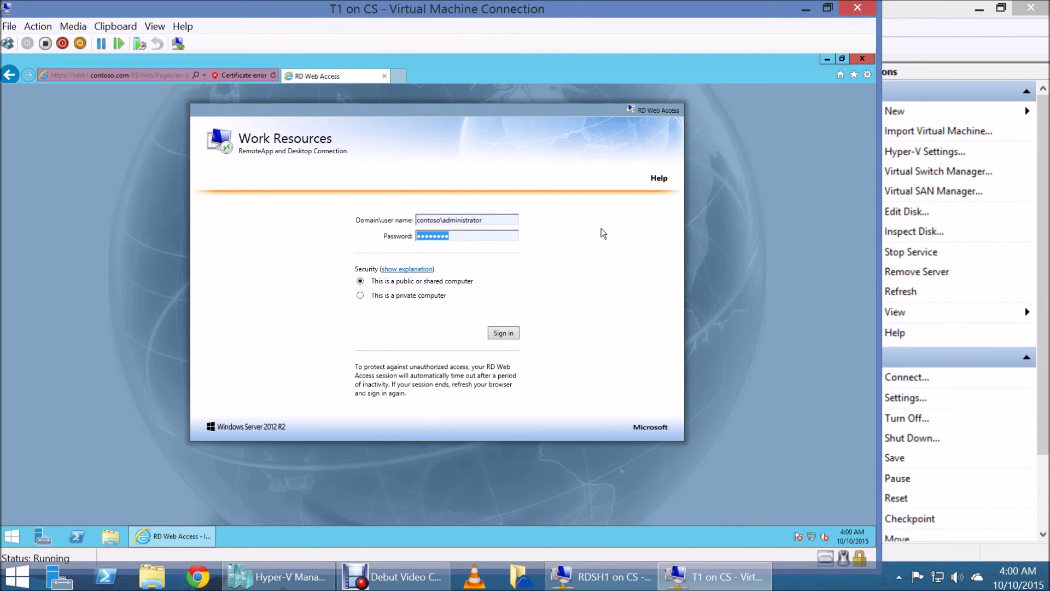
key("Return")
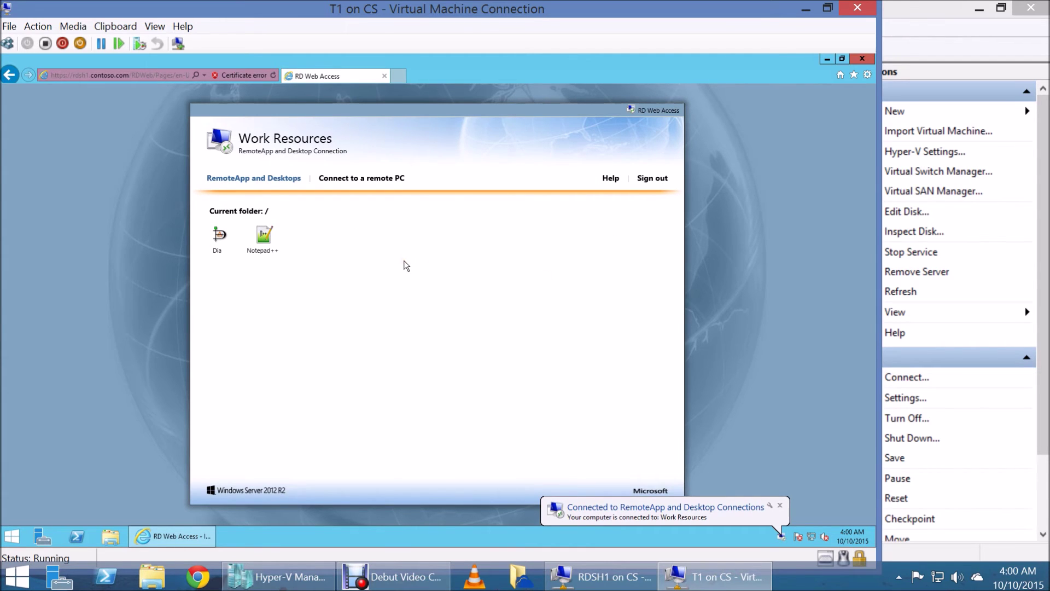
Step: Launch Dia as a RemoteApp from RD Web Access, then close its windows
left_click(218, 236)
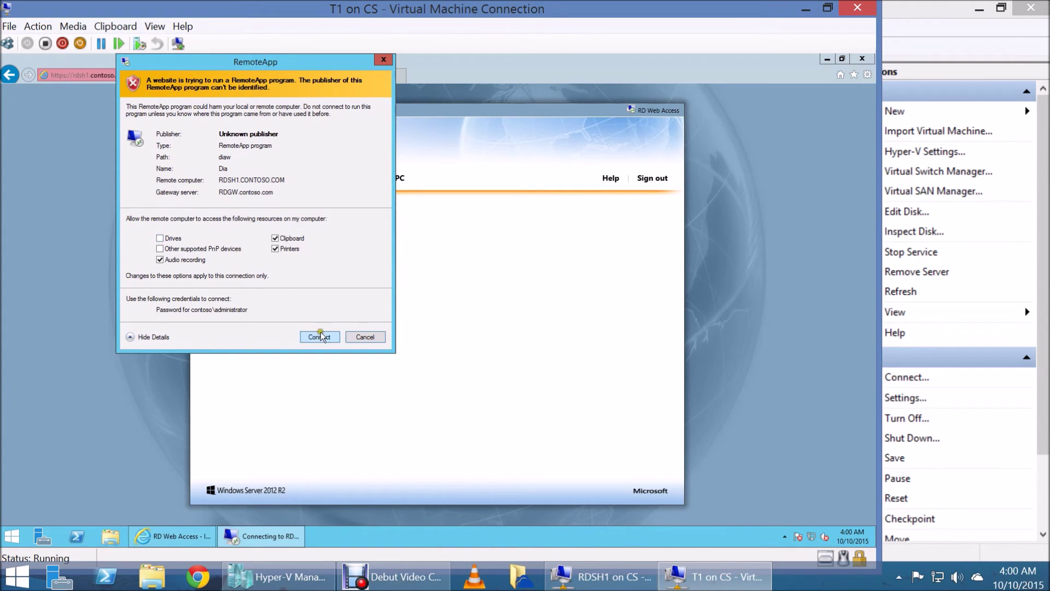
left_click(319, 336)
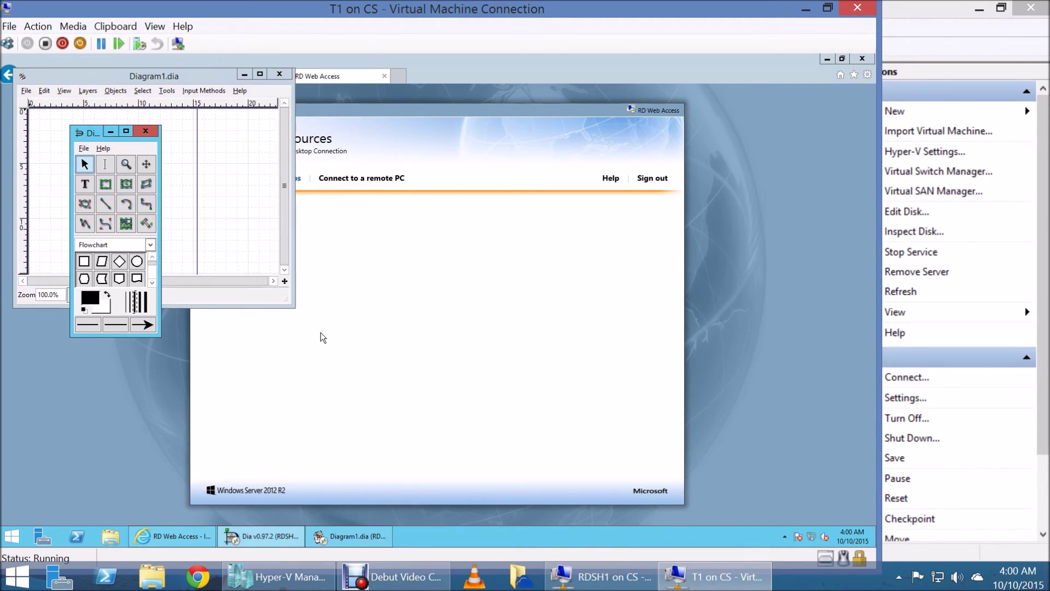
left_click(145, 131)
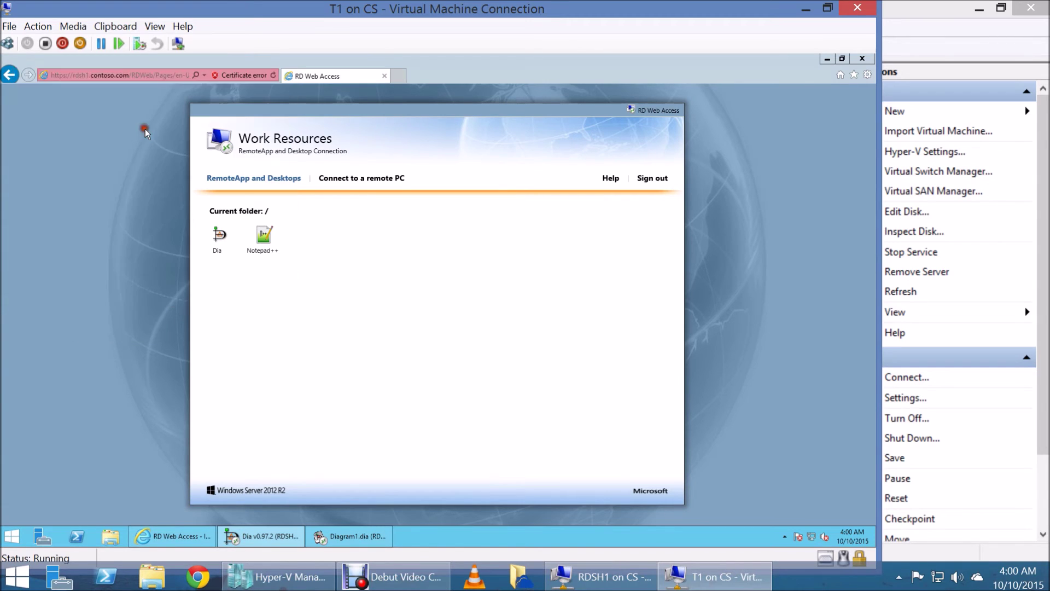
Step: Start a remote PC connection to nat.contoso.com, allowing printers and accepting the publisher warning
left_click(372, 180)
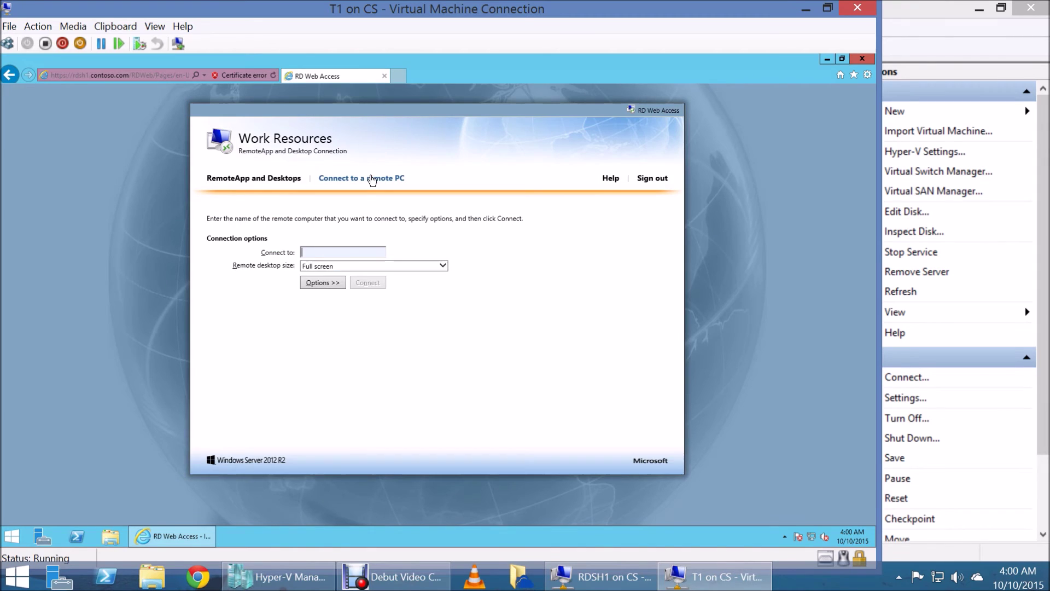
type("nat.cont")
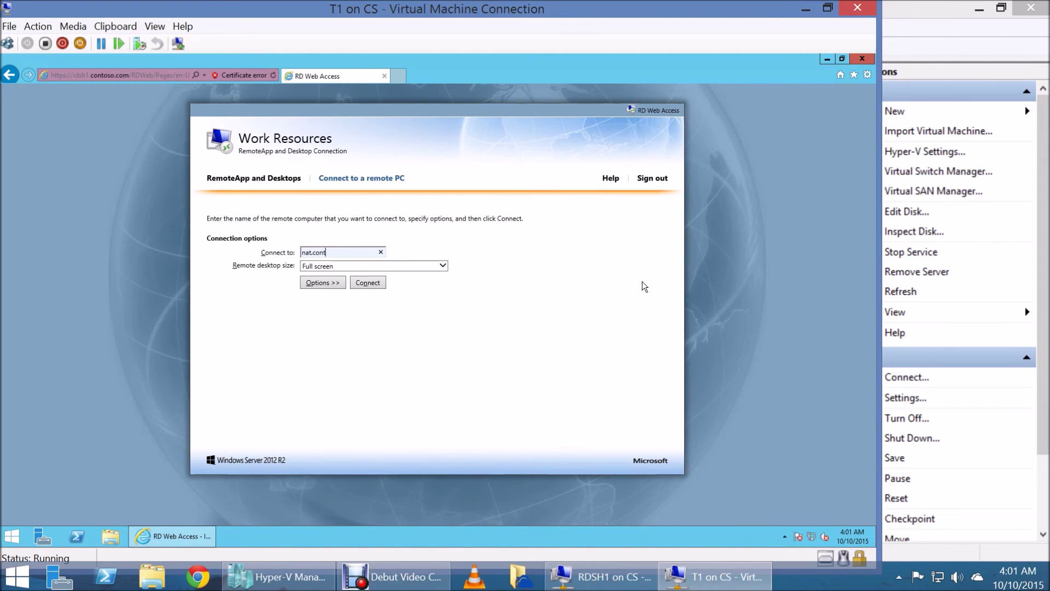
type("oso.com")
left_click(352, 282)
left_click(457, 334)
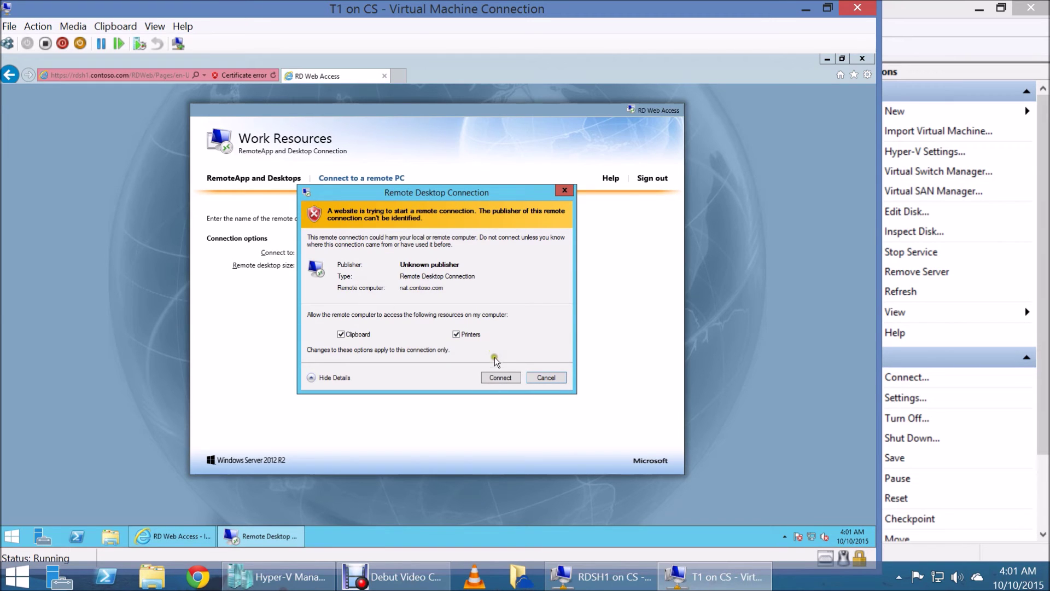
left_click(494, 380)
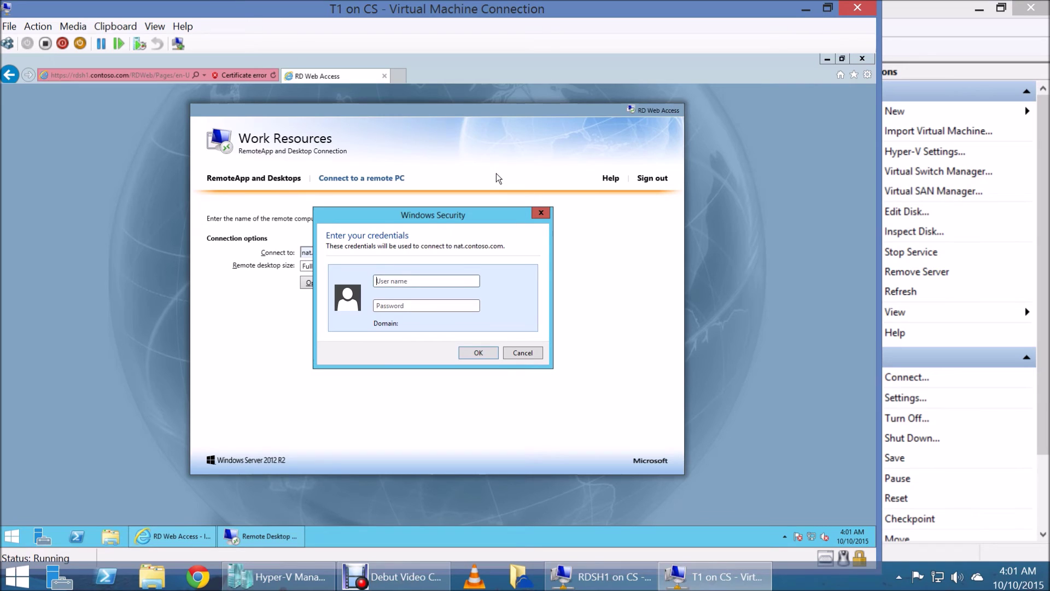
Step: Sign in to the remote session with the administrator account and its password
type("administrator")
key("Tab")
type("••••••••")
key("Return")
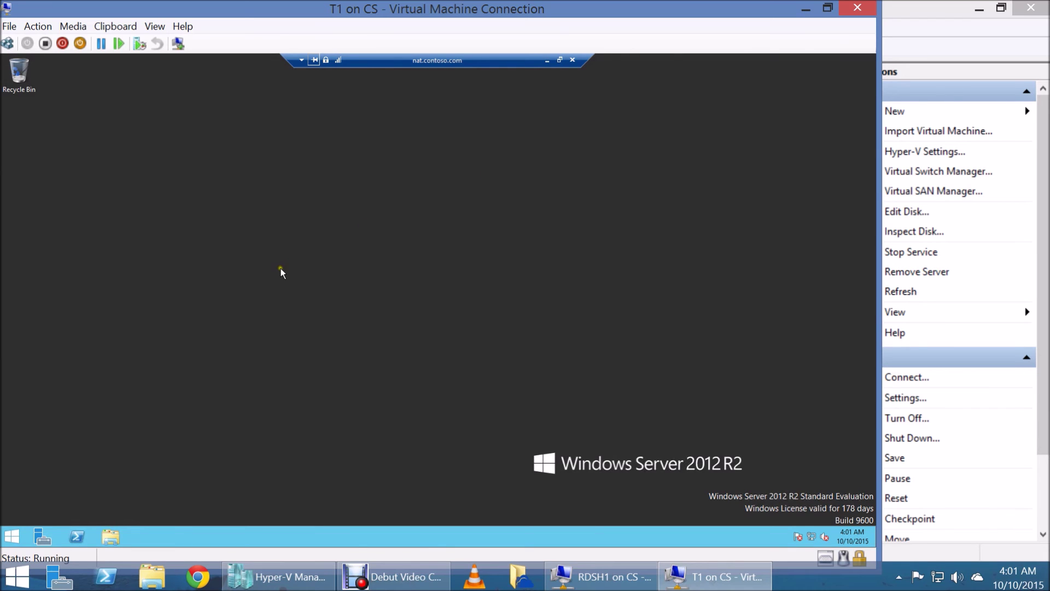
Step: Check the remote computer's basic system information, then close that window
right_click(11, 533)
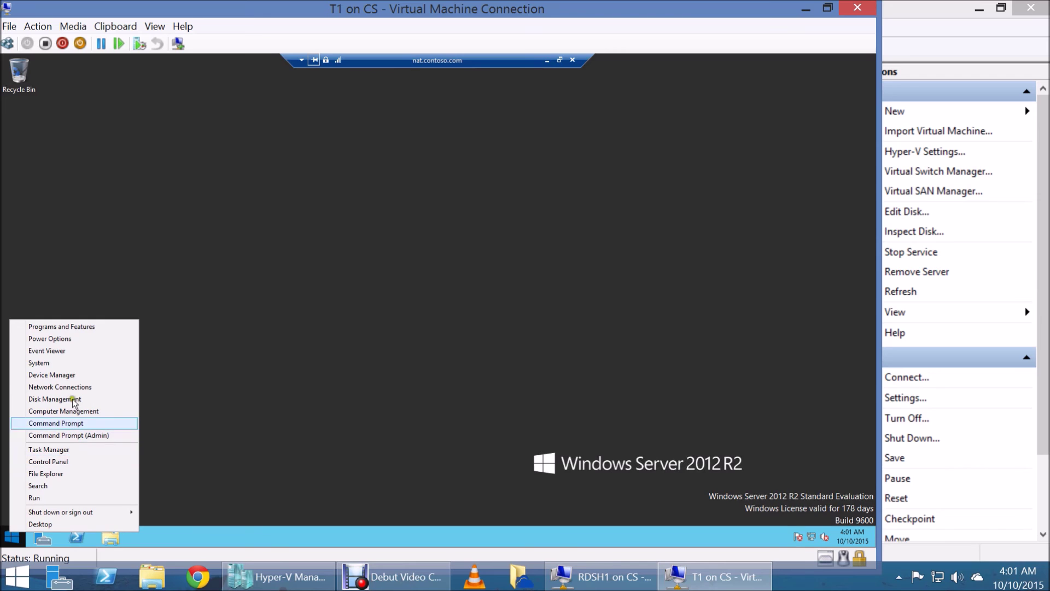
left_click(69, 363)
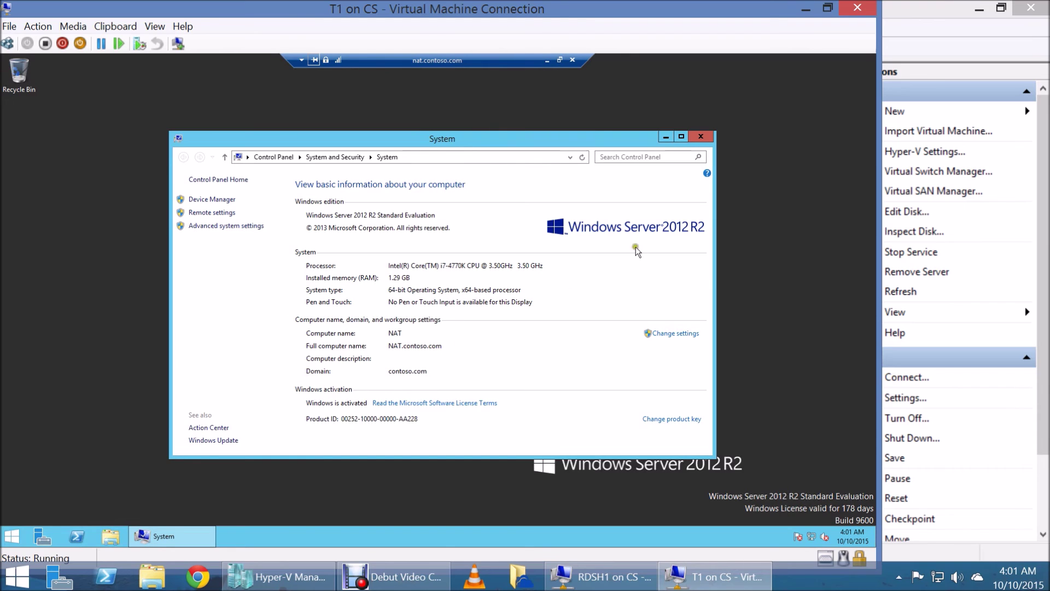
left_click(701, 138)
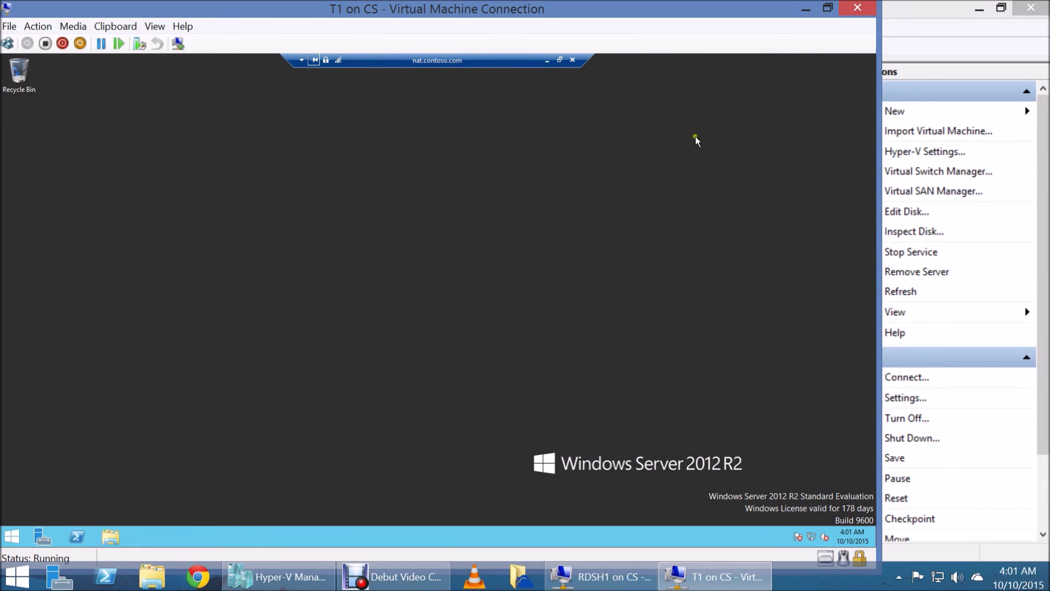
Step: Disconnect the nat.contoso.com session, sign out of RD Web Access, and close IE and the T1 window
left_click(573, 60)
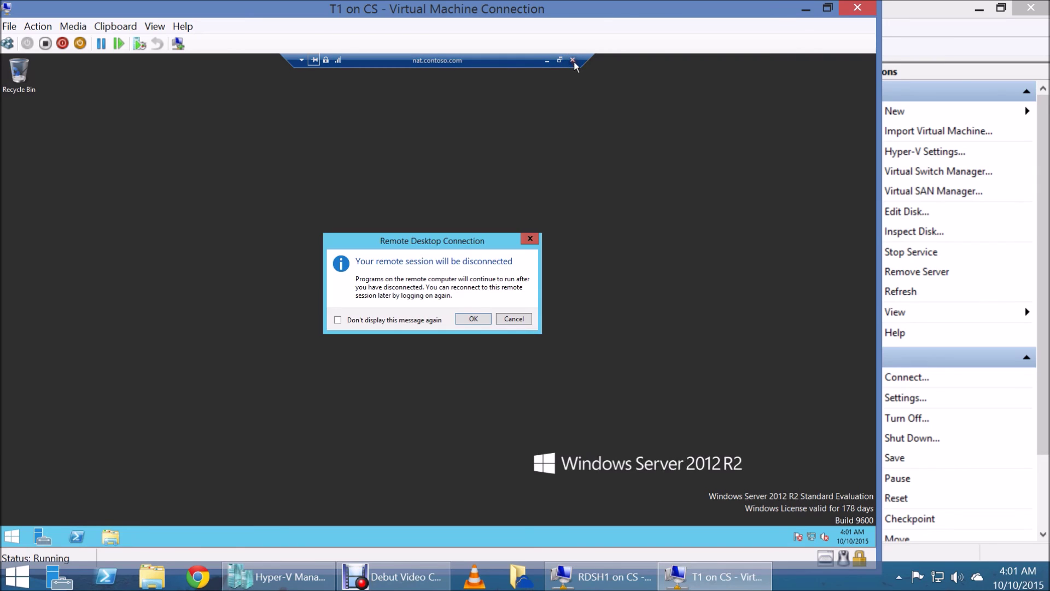
left_click(471, 316)
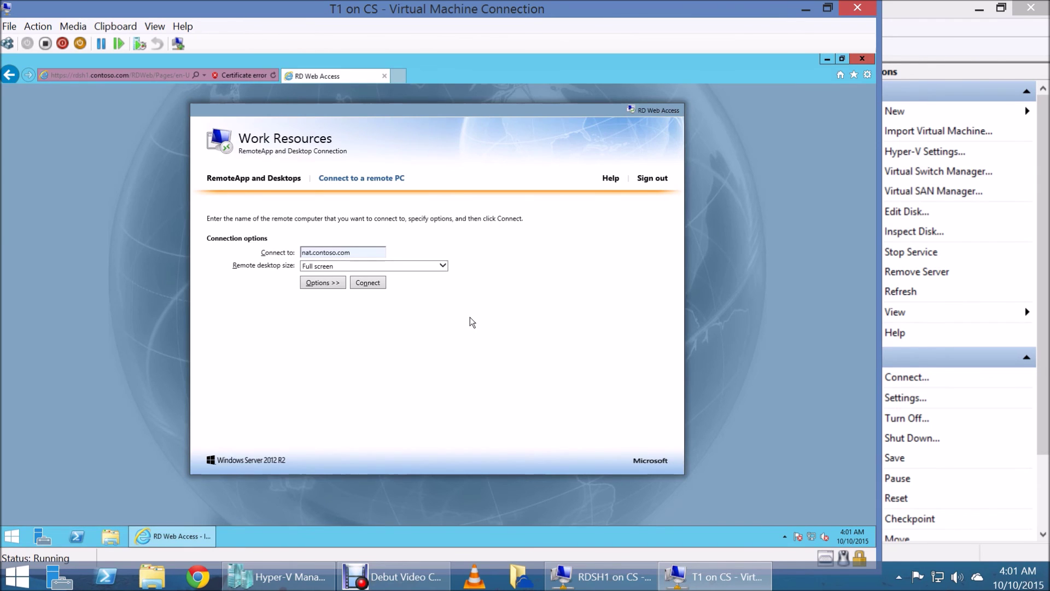
left_click(643, 181)
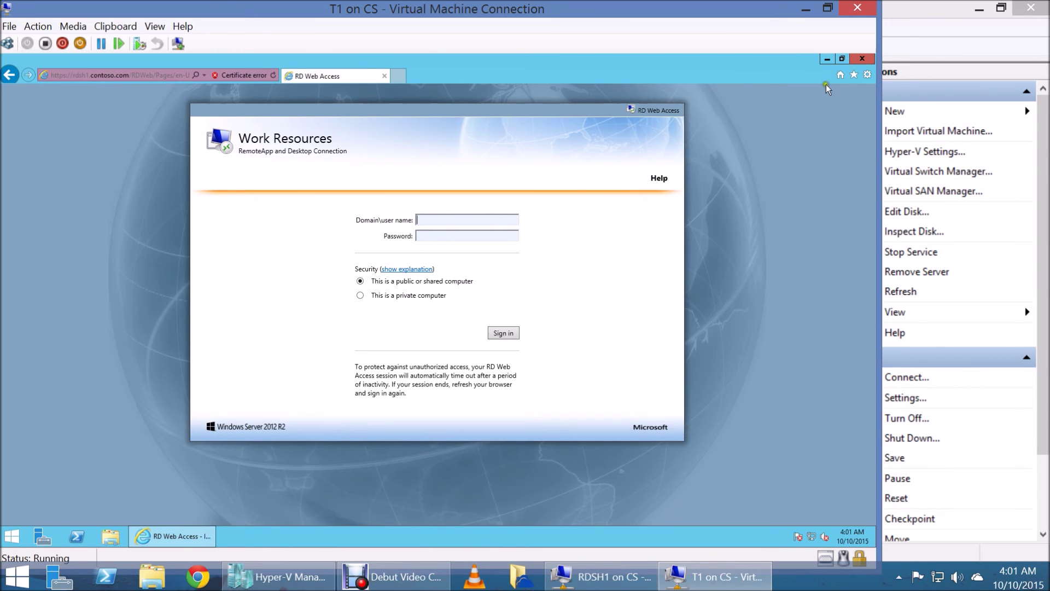
left_click(862, 59)
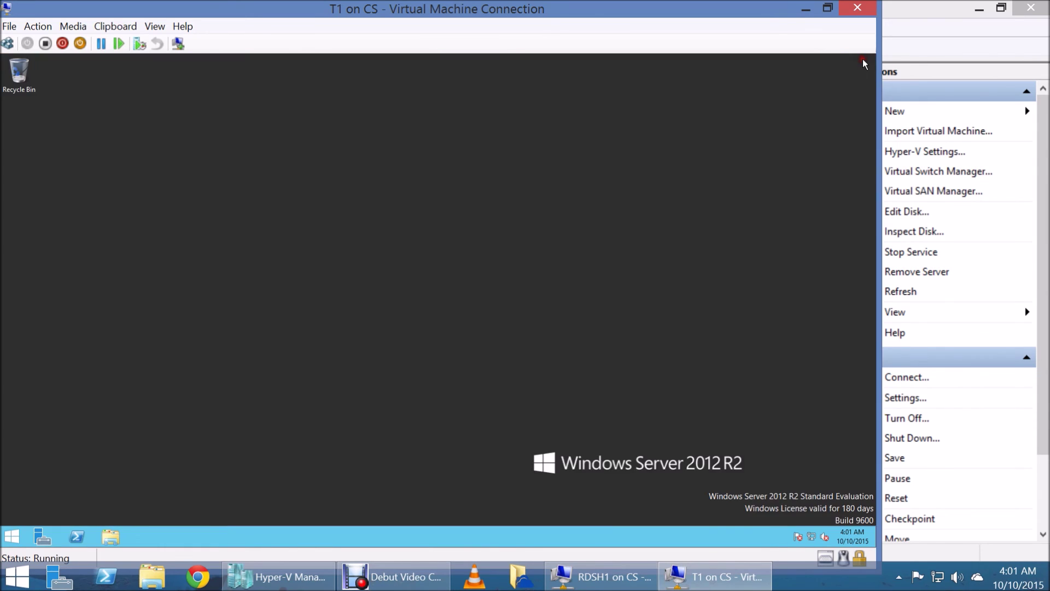
left_click(857, 8)
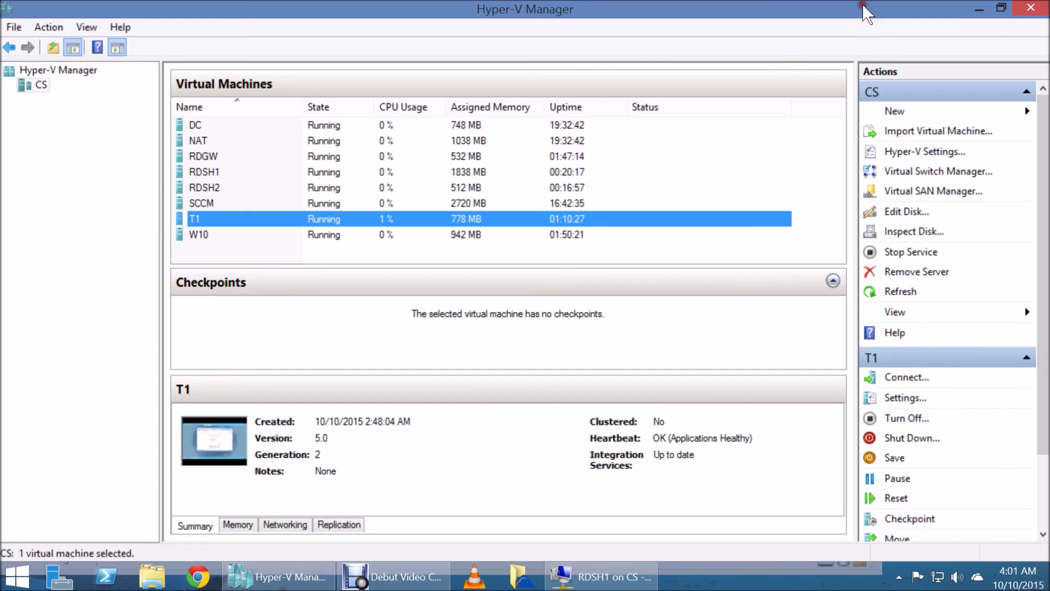
Step: Switch to the RDSH1 VM and review the Remote Desktop Services overview
left_click(612, 566)
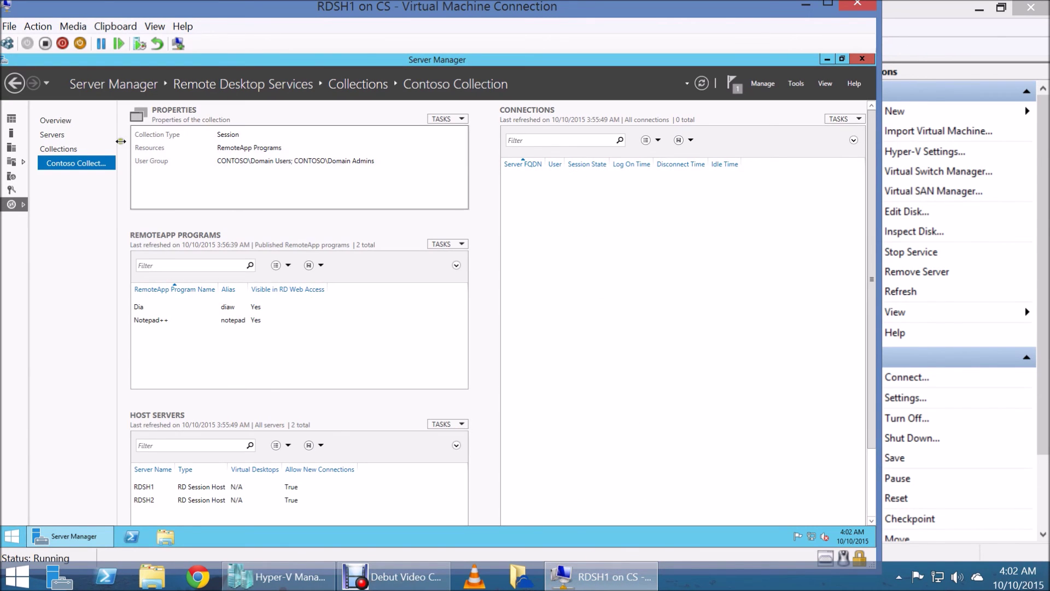
left_click(61, 120)
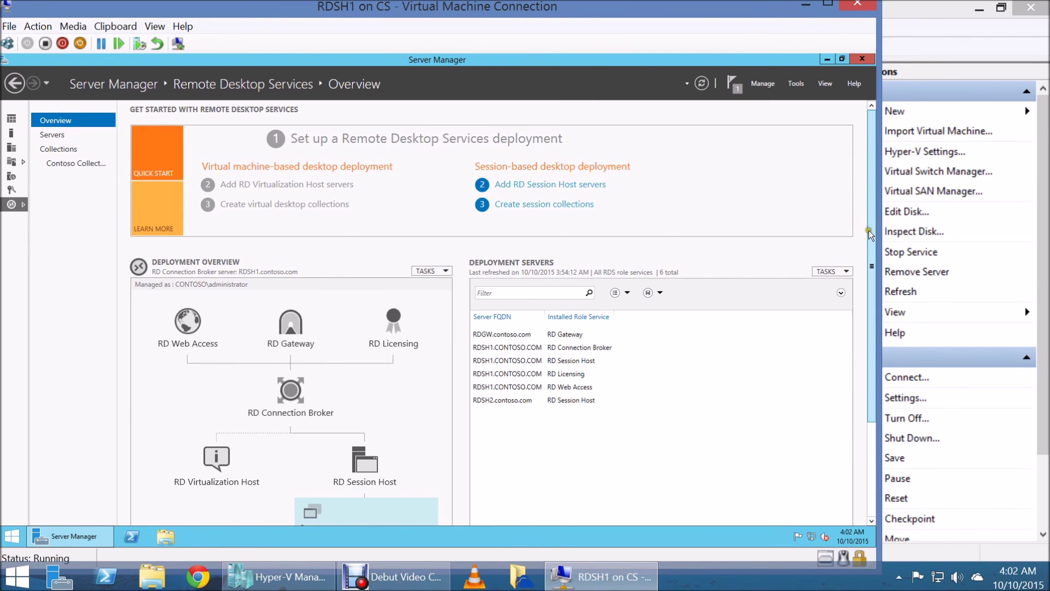
left_click_drag(869, 231, 864, 295)
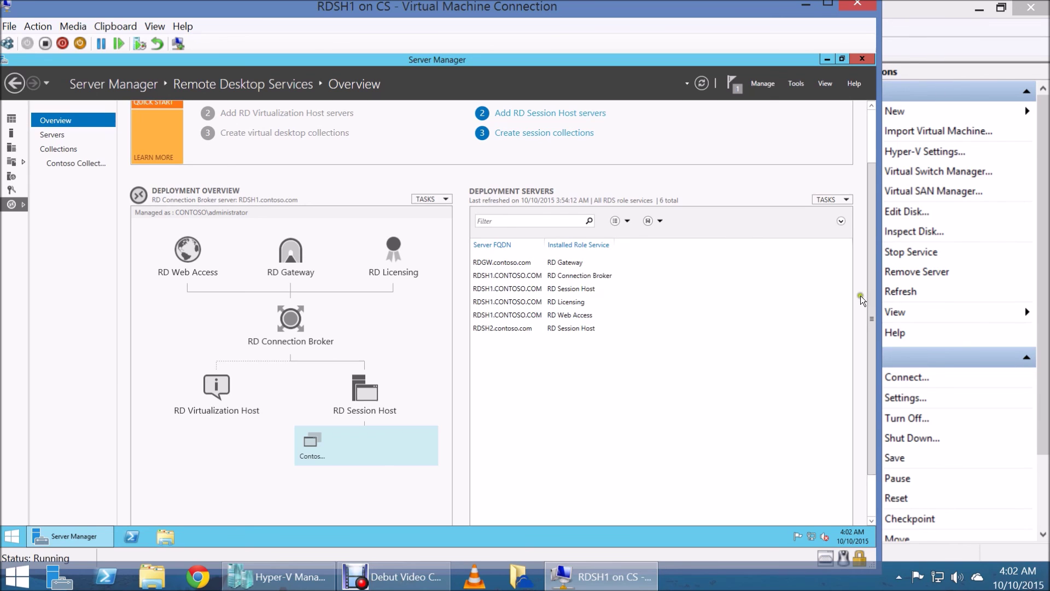
left_click(836, 217)
left_click_drag(873, 233, 875, 144)
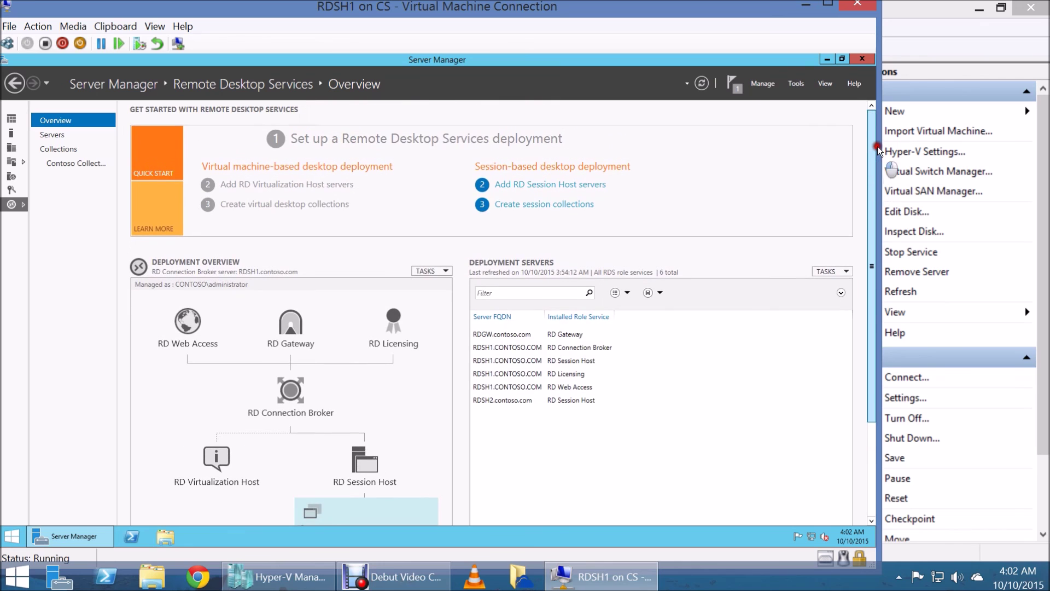
Step: Browse the deployment's servers and collections, then select Contoso Collection
left_click(40, 136)
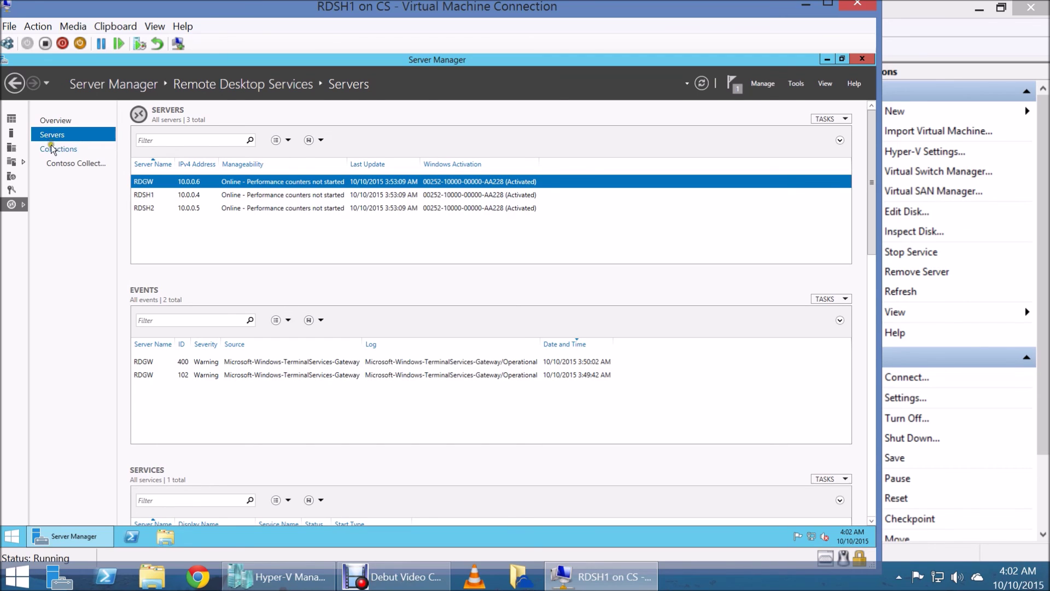
left_click(51, 145)
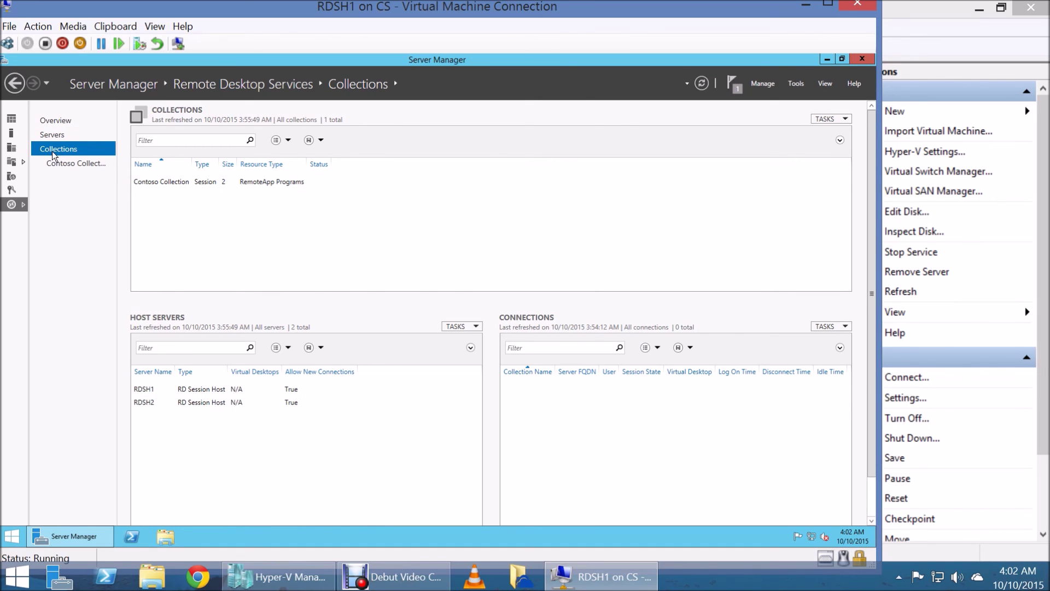
left_click(55, 157)
left_click(256, 200)
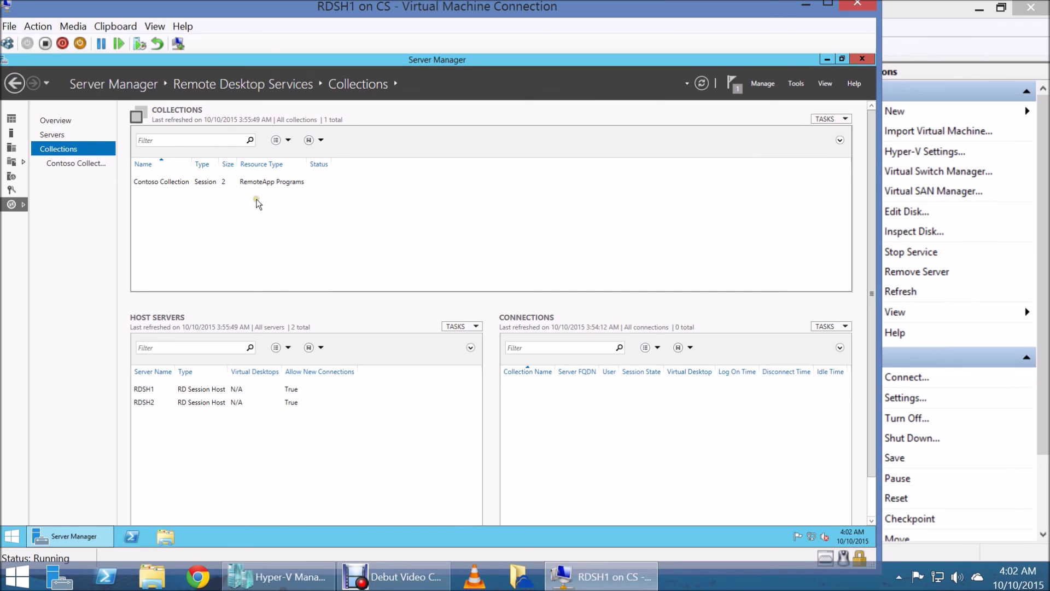
left_click(81, 163)
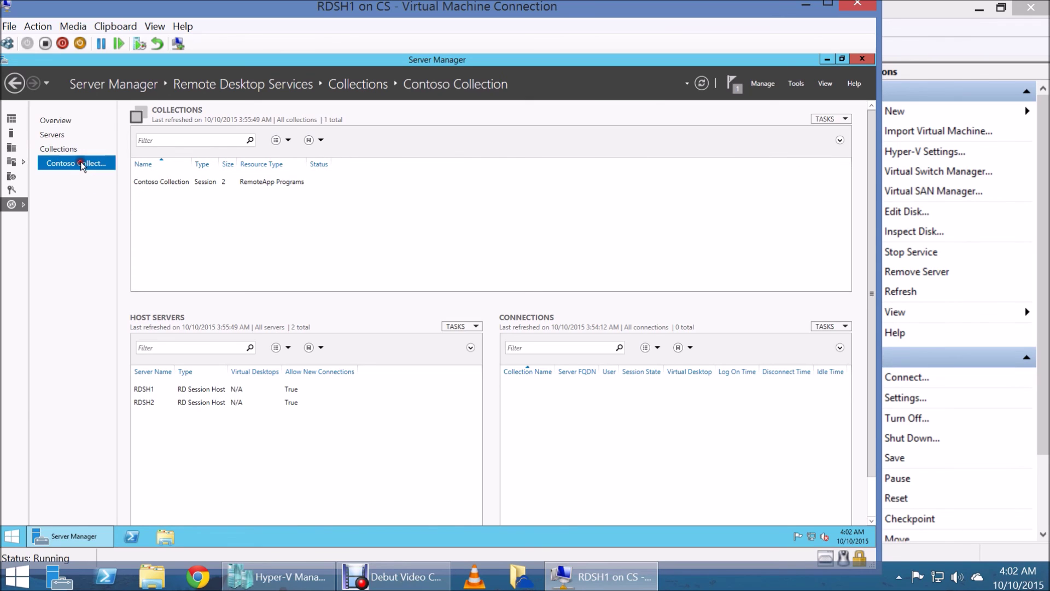